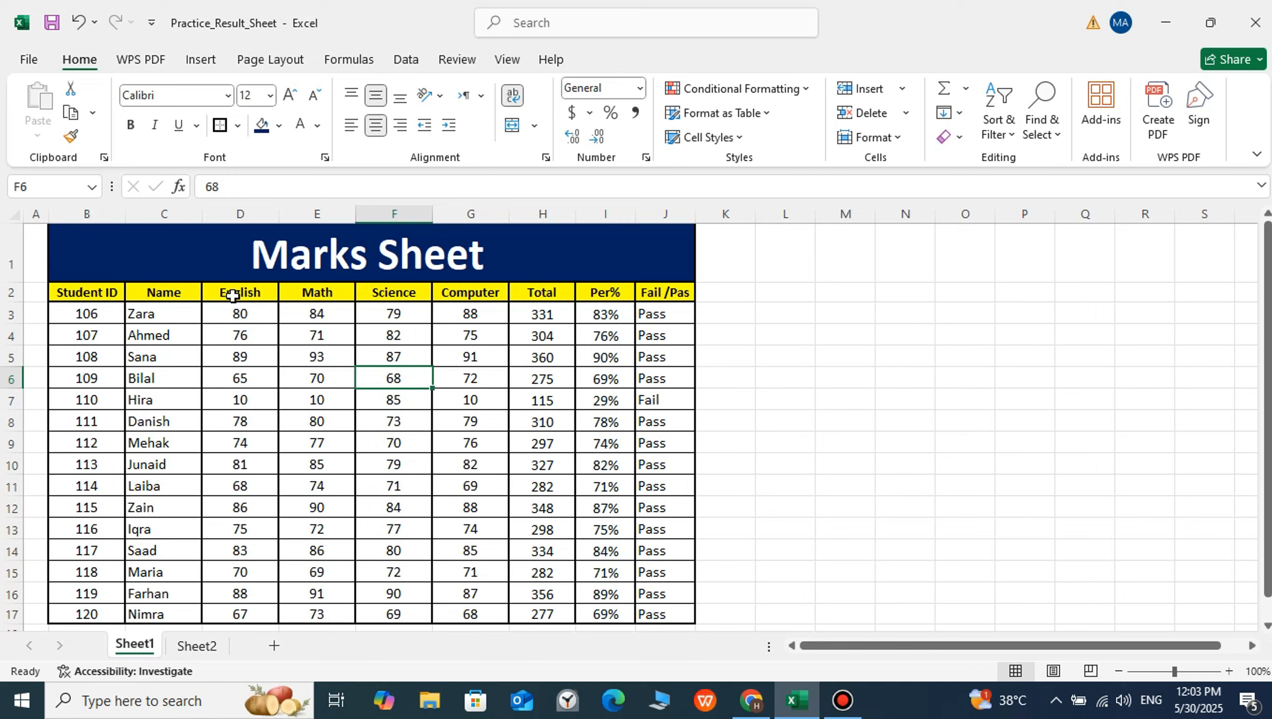
Examine the marks sheet's Student ID, Name, subject marks, Total, Per% and Fail /Pas columns
left_click(104, 294)
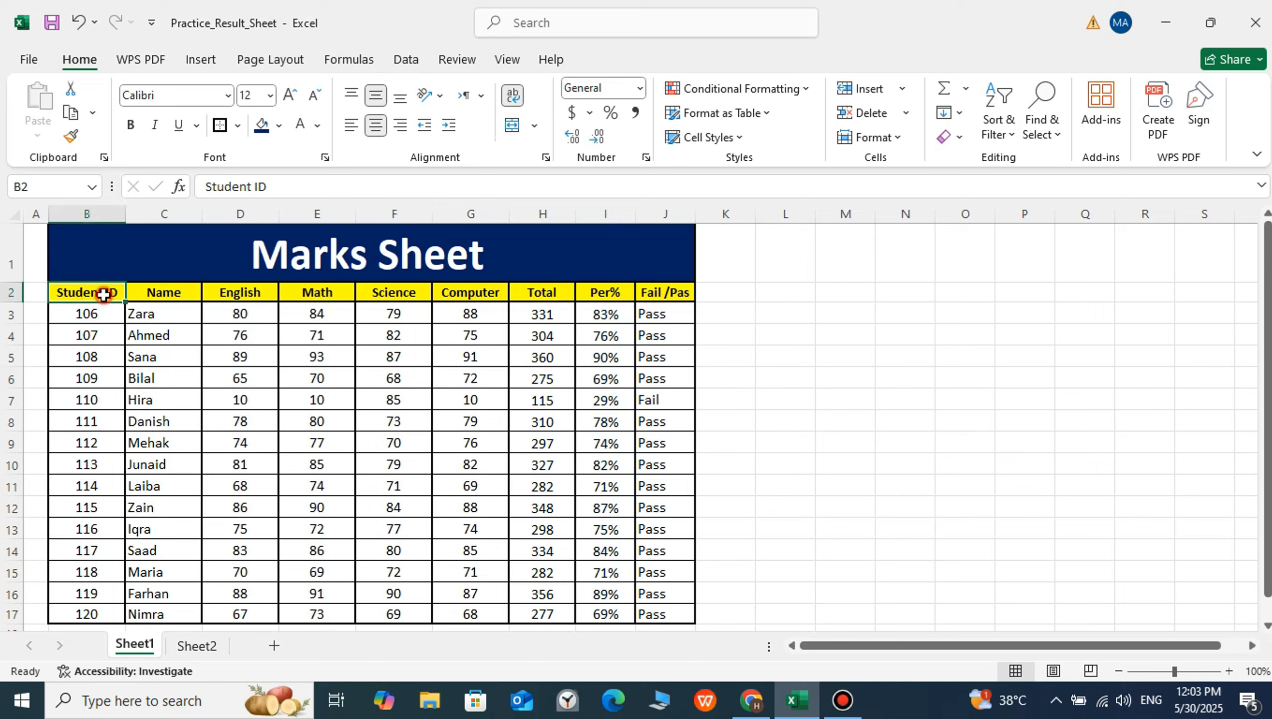
left_click(145, 295)
left_click_drag(232, 295, 473, 611)
left_click_drag(550, 295, 550, 614)
left_click_drag(602, 292, 602, 598)
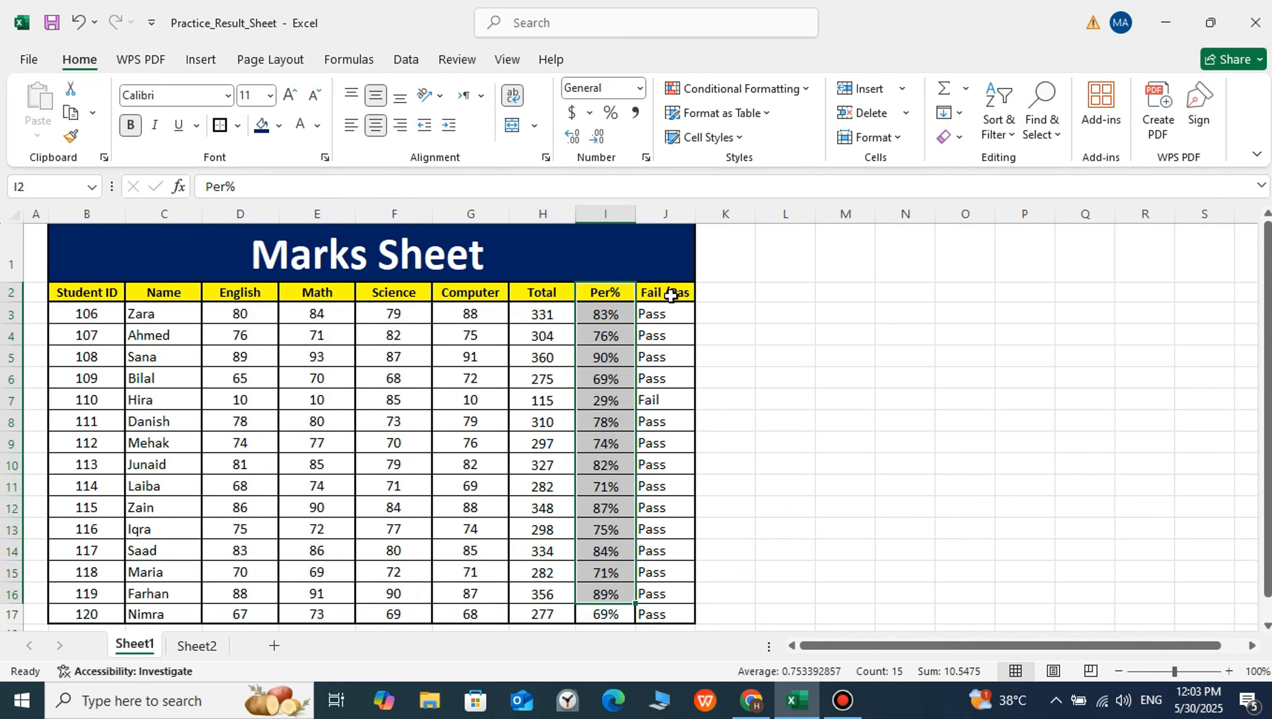
left_click_drag(671, 296, 654, 612)
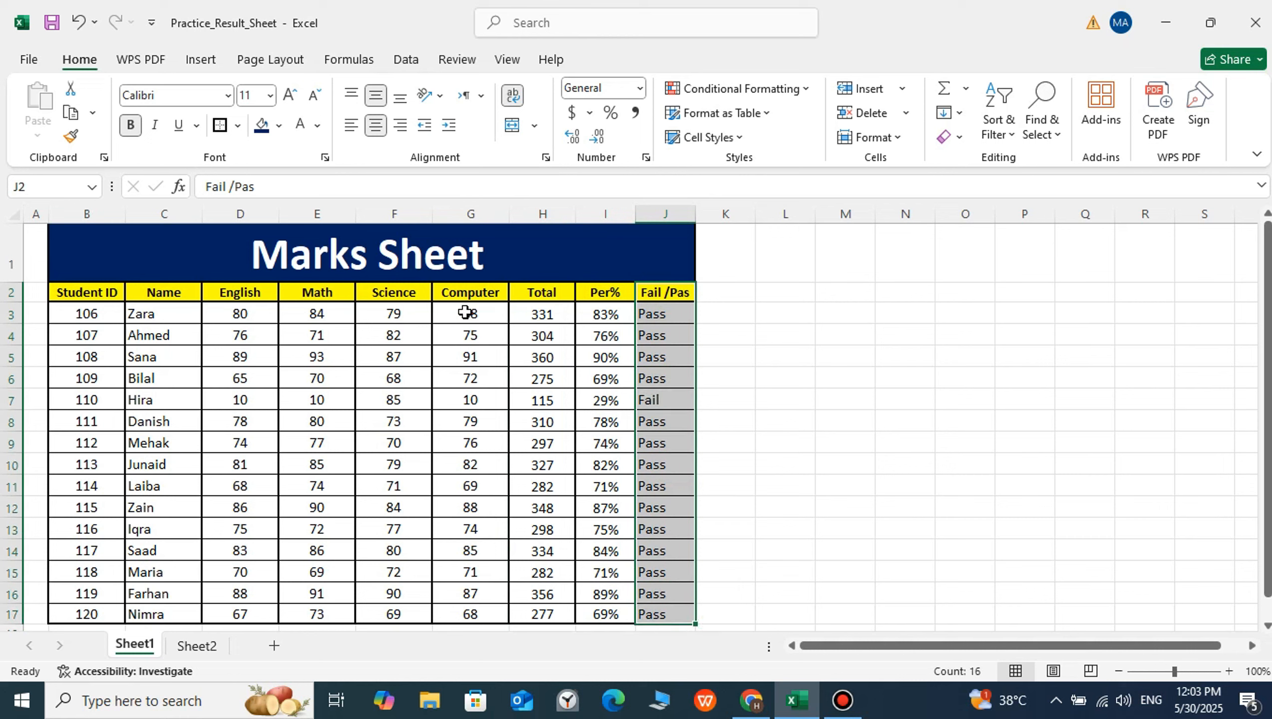
left_click(426, 336)
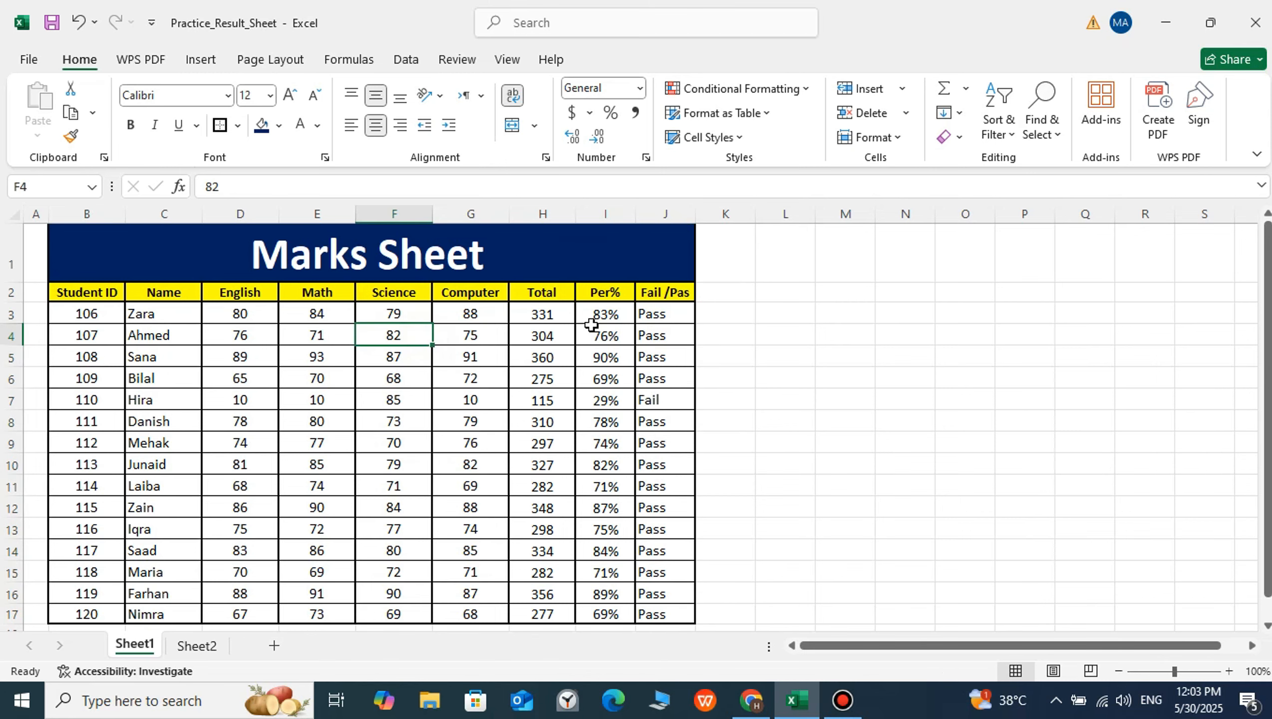
Insert an empty column H before the Total column
left_click(553, 218)
right_click(553, 218)
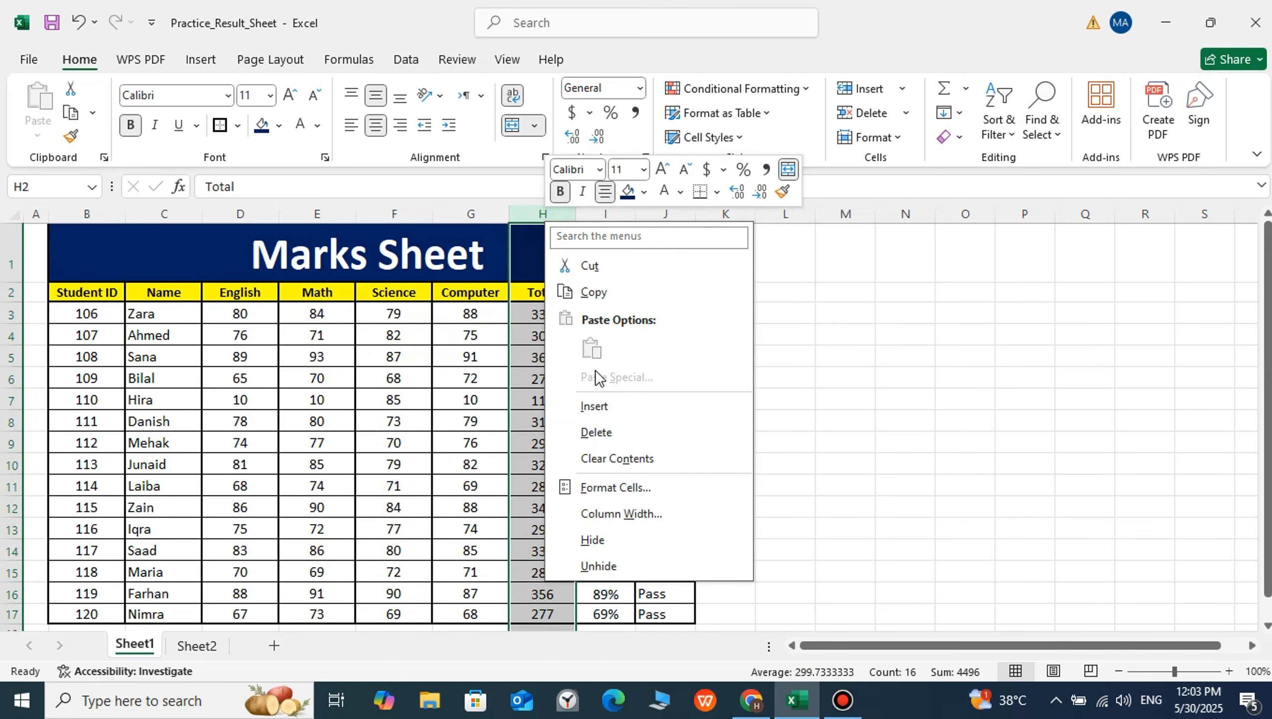
left_click(603, 404)
left_click(518, 381)
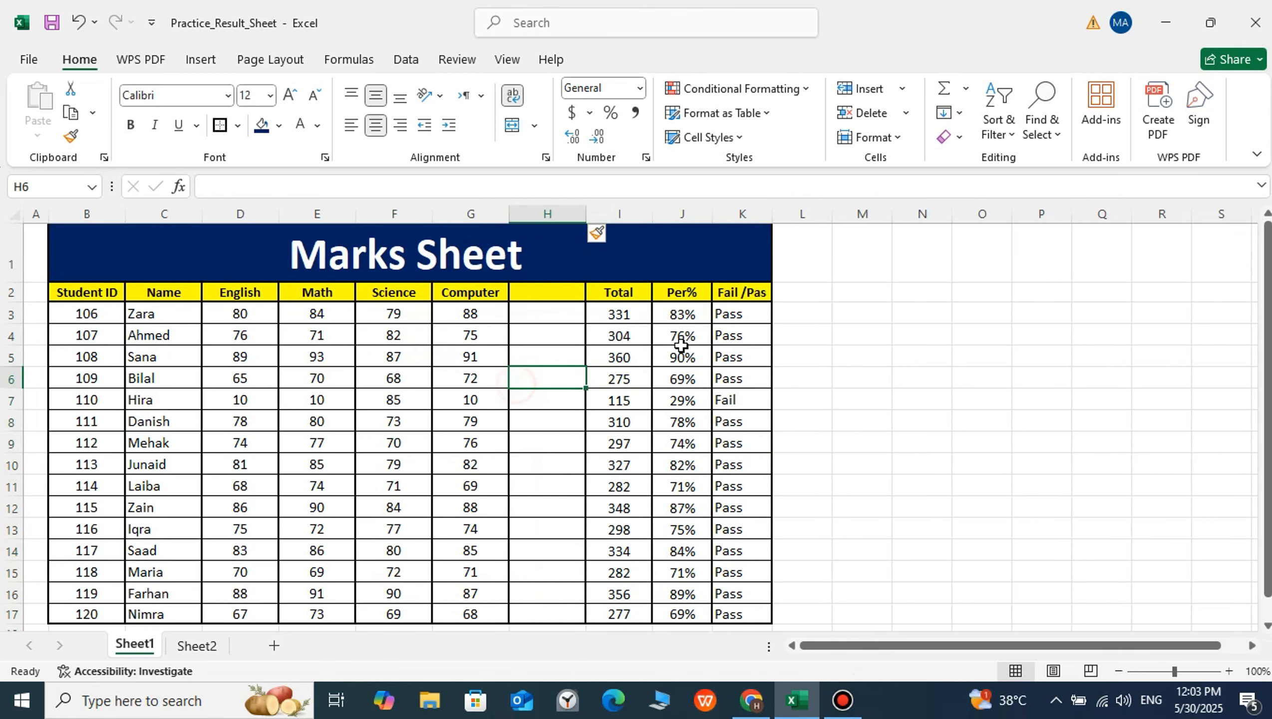
Clear the Per% and Fail /Pas entries of all students in J3:K17, keeping the headers
left_click(683, 214)
left_click(703, 401)
left_click_drag(682, 313, 738, 611)
key("Delete")
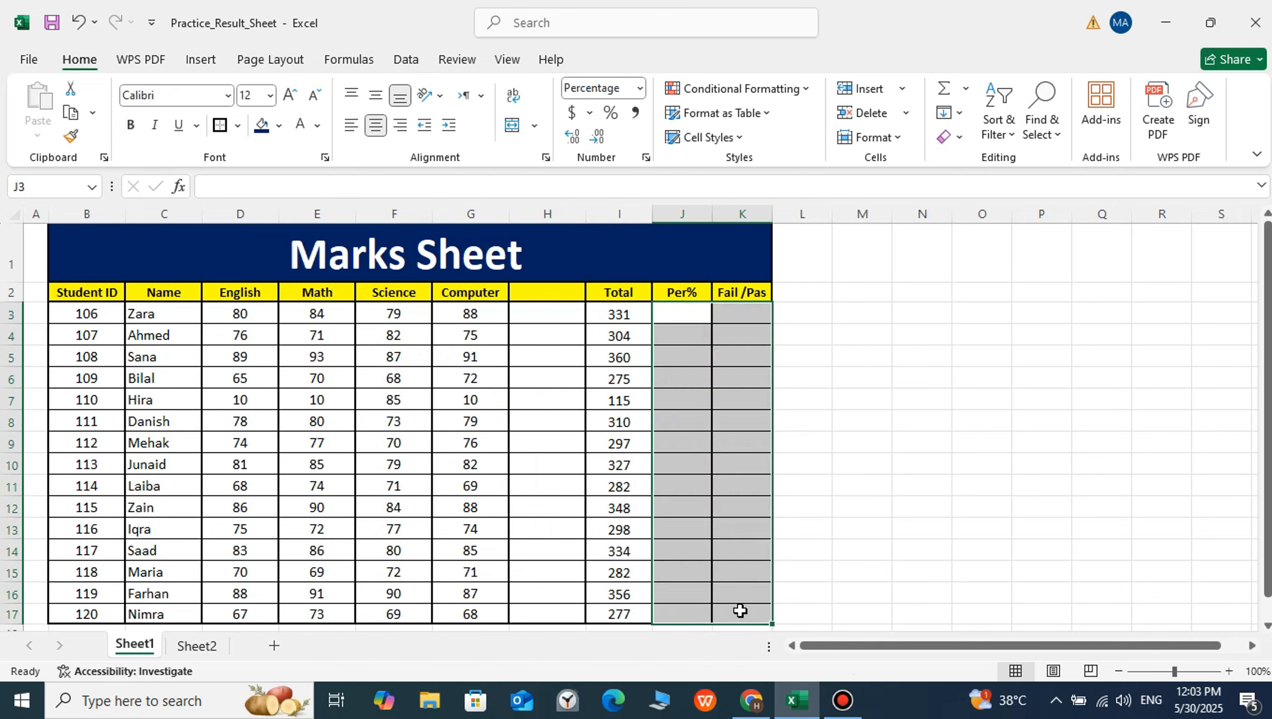
left_click(682, 466)
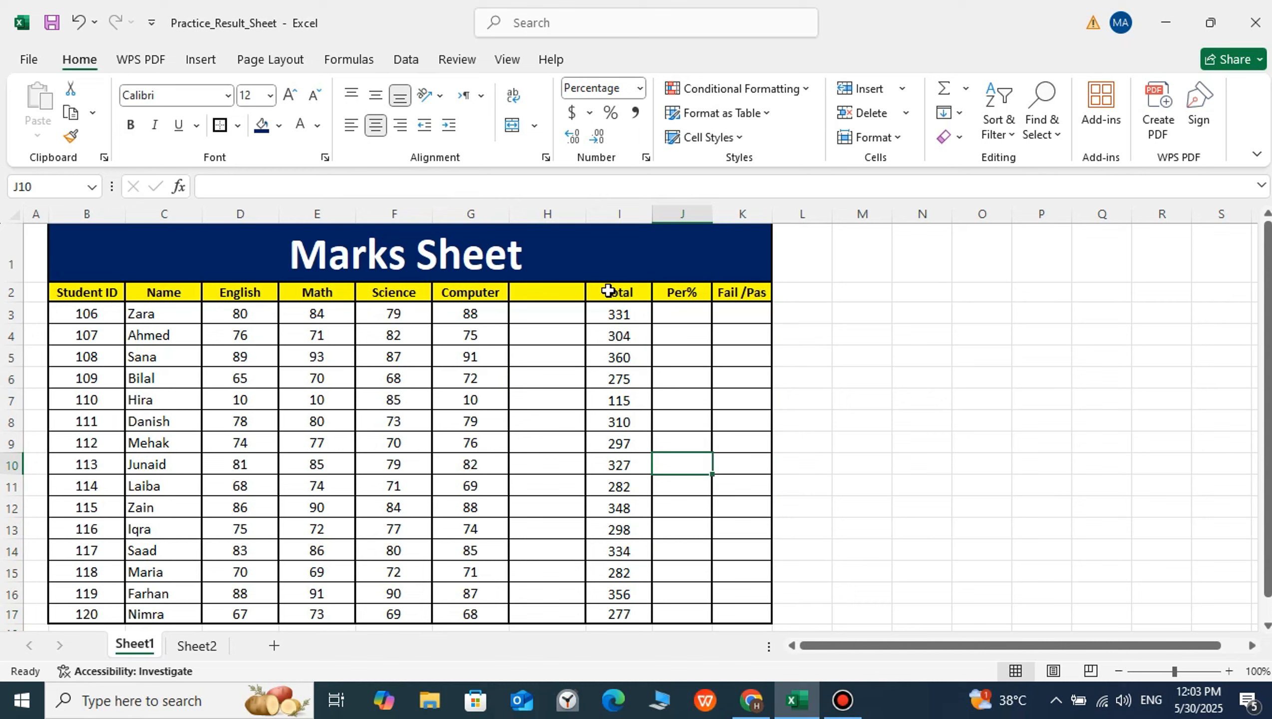
Move the Total header and values from I2:I17 into the empty column H, starting at H2
left_click_drag(608, 291, 636, 613)
key("ctrl+c")
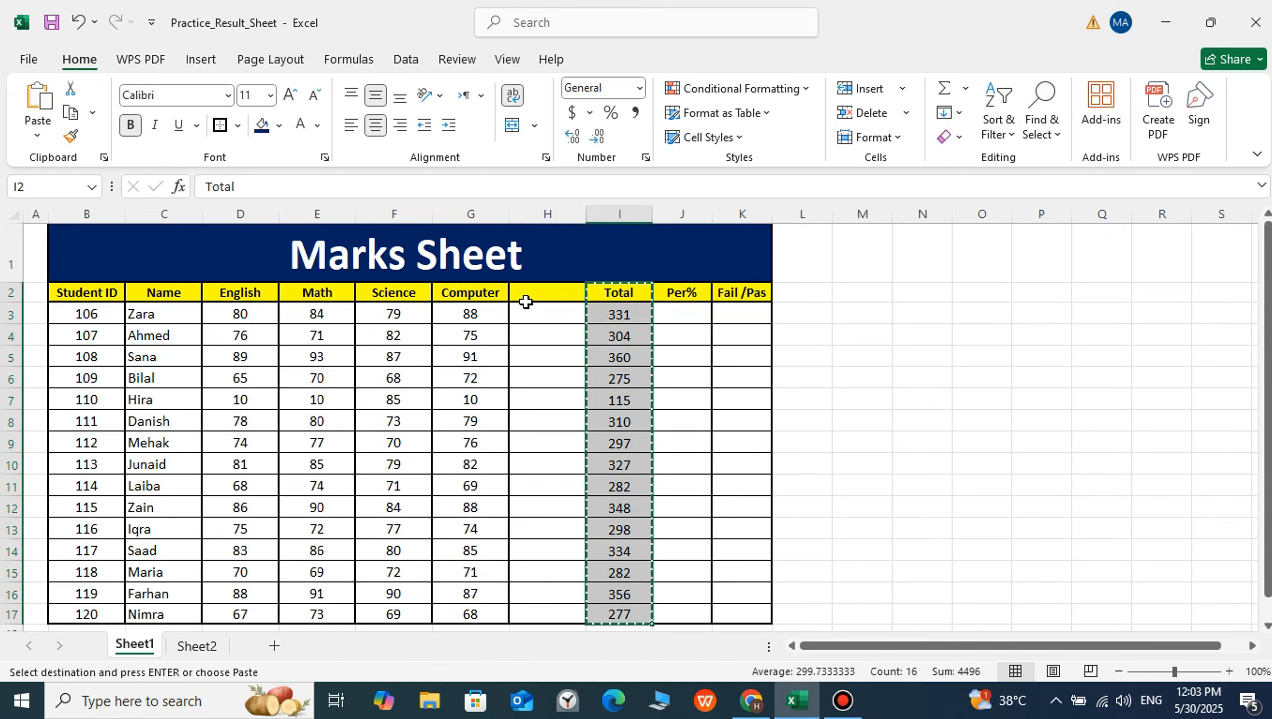
left_click(525, 301)
key("ctrl+v")
Delete the Per% column J from the sheet
left_click(677, 292)
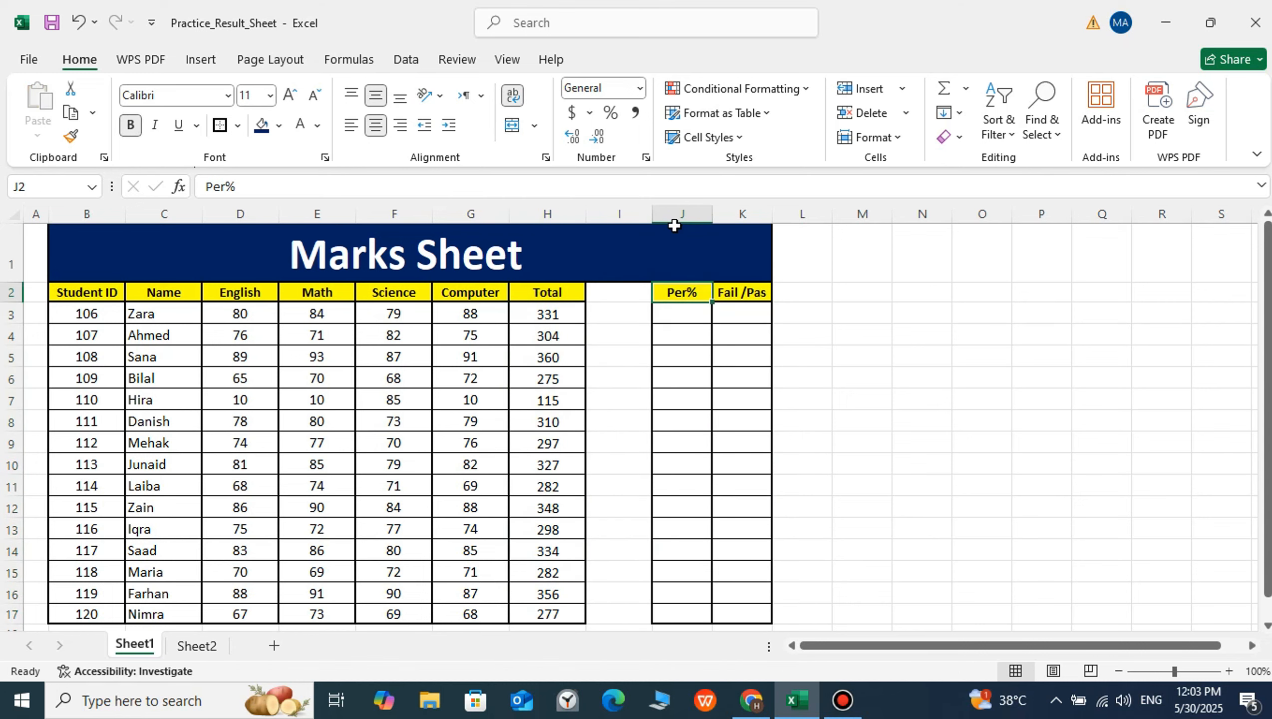
right_click(677, 217)
left_click(728, 420)
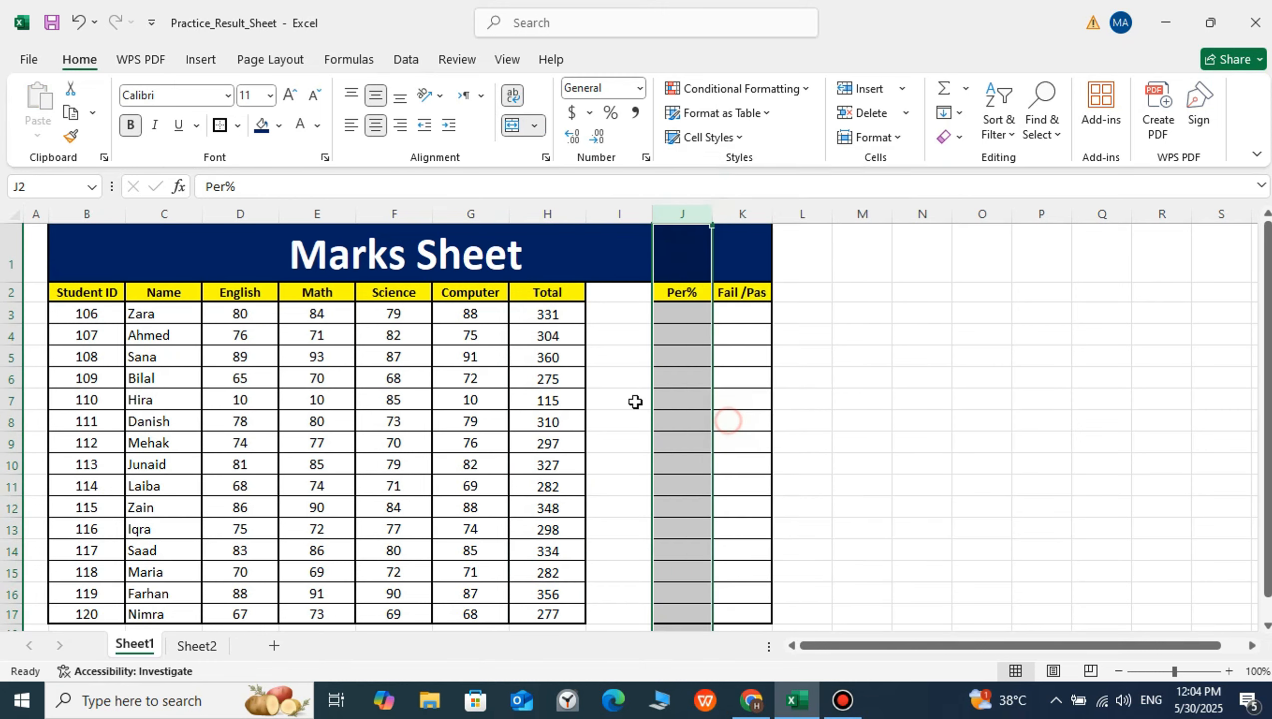
Apply All Borders to the whole table, B2:J17
left_click_drag(116, 301, 687, 554)
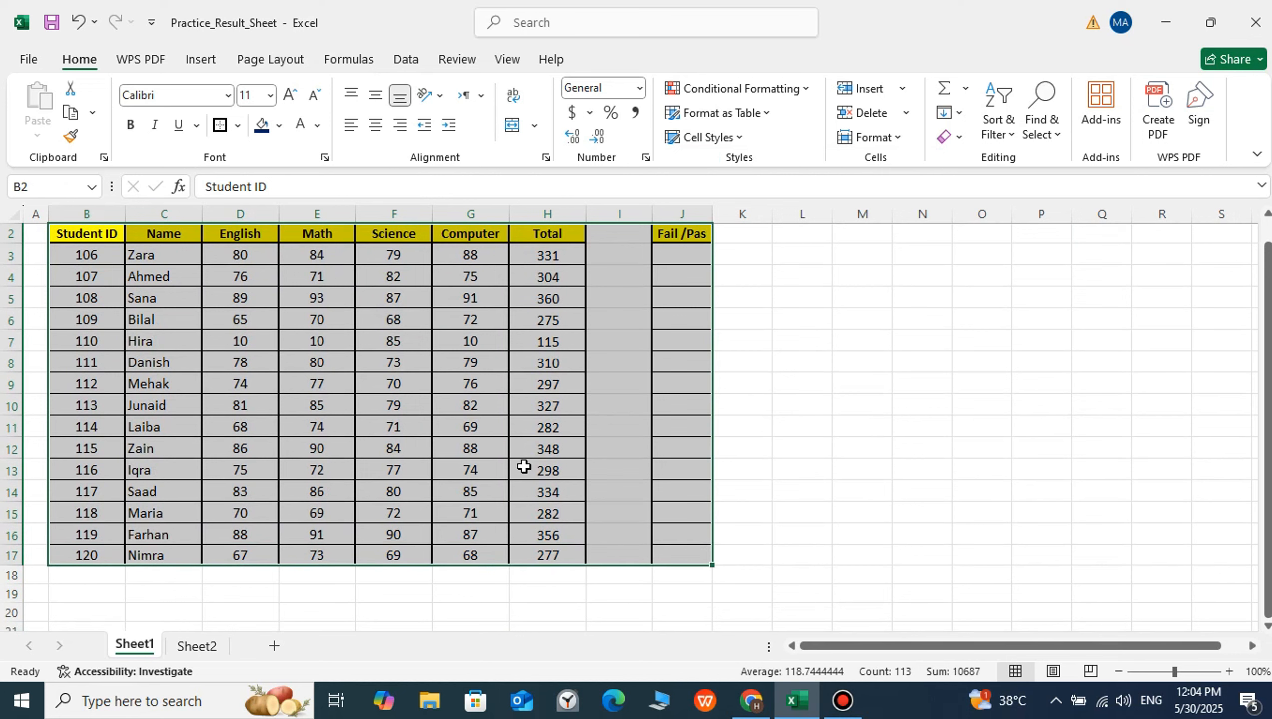
left_click(238, 125)
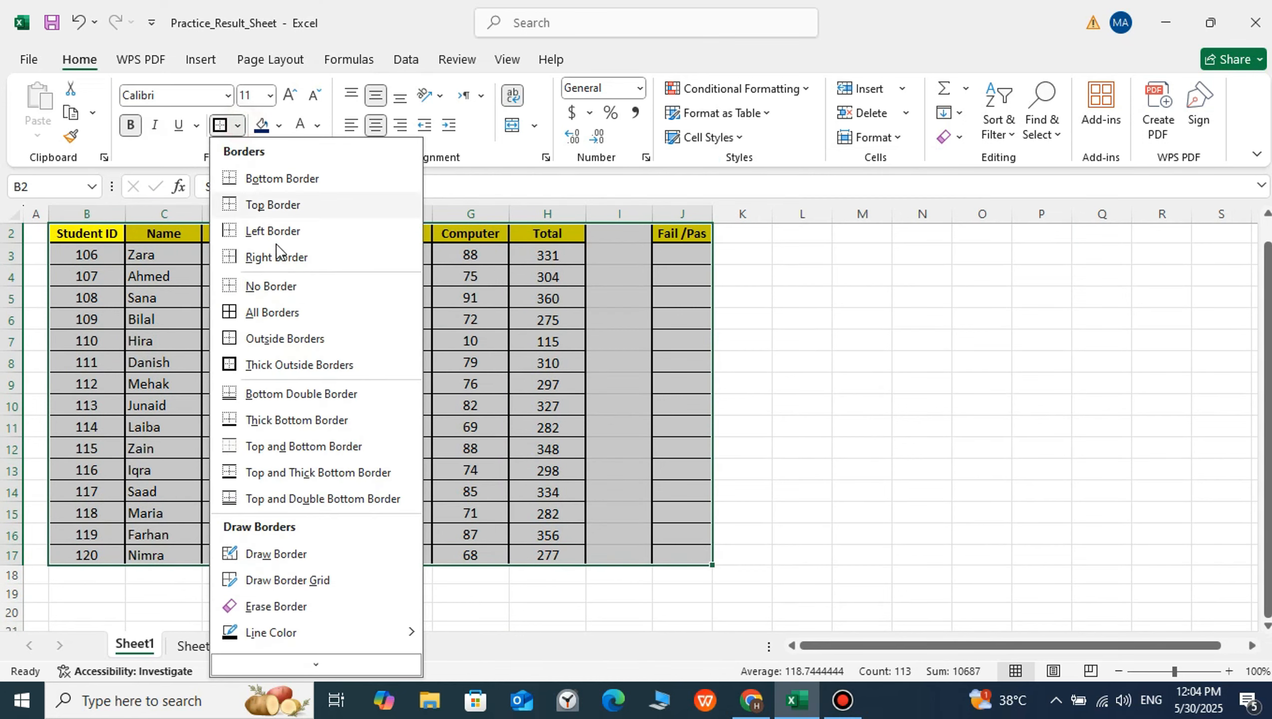
left_click(266, 312)
scroll(310, 355, "up", 1)
left_click(310, 355)
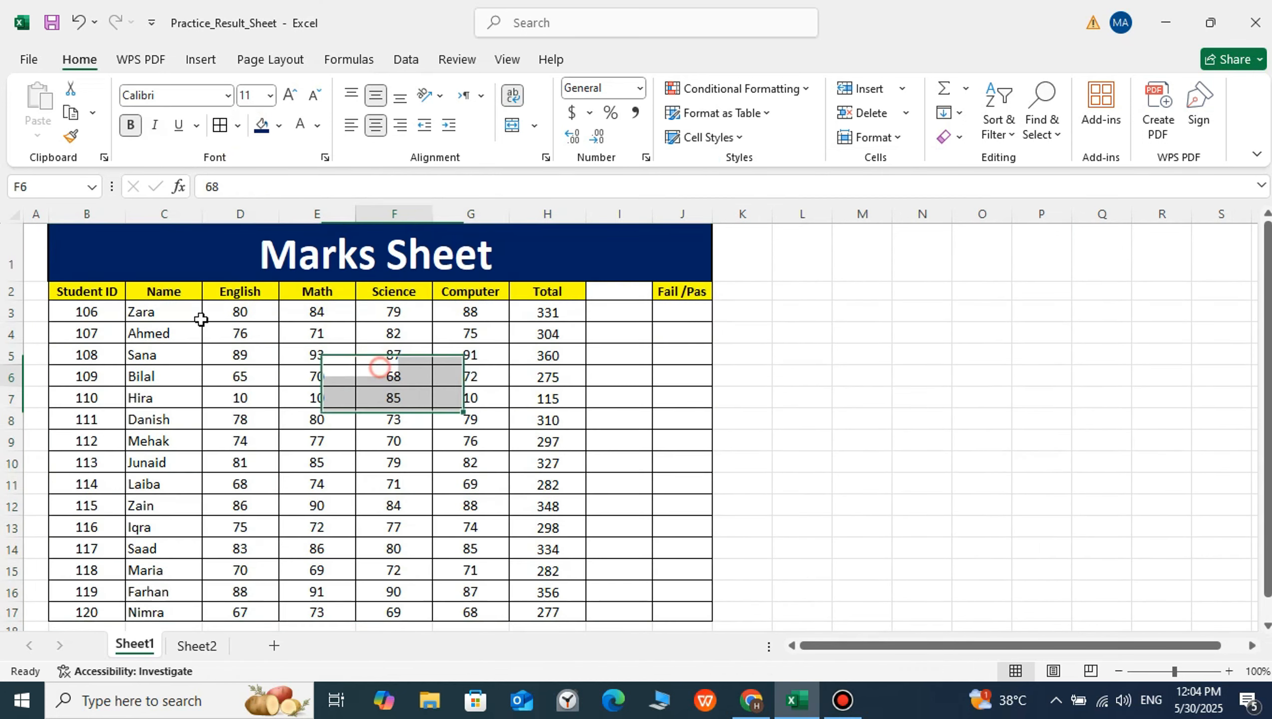
Fill the header row B2:J2 with standard yellow, including the blank header cell
left_click_drag(79, 291, 659, 294)
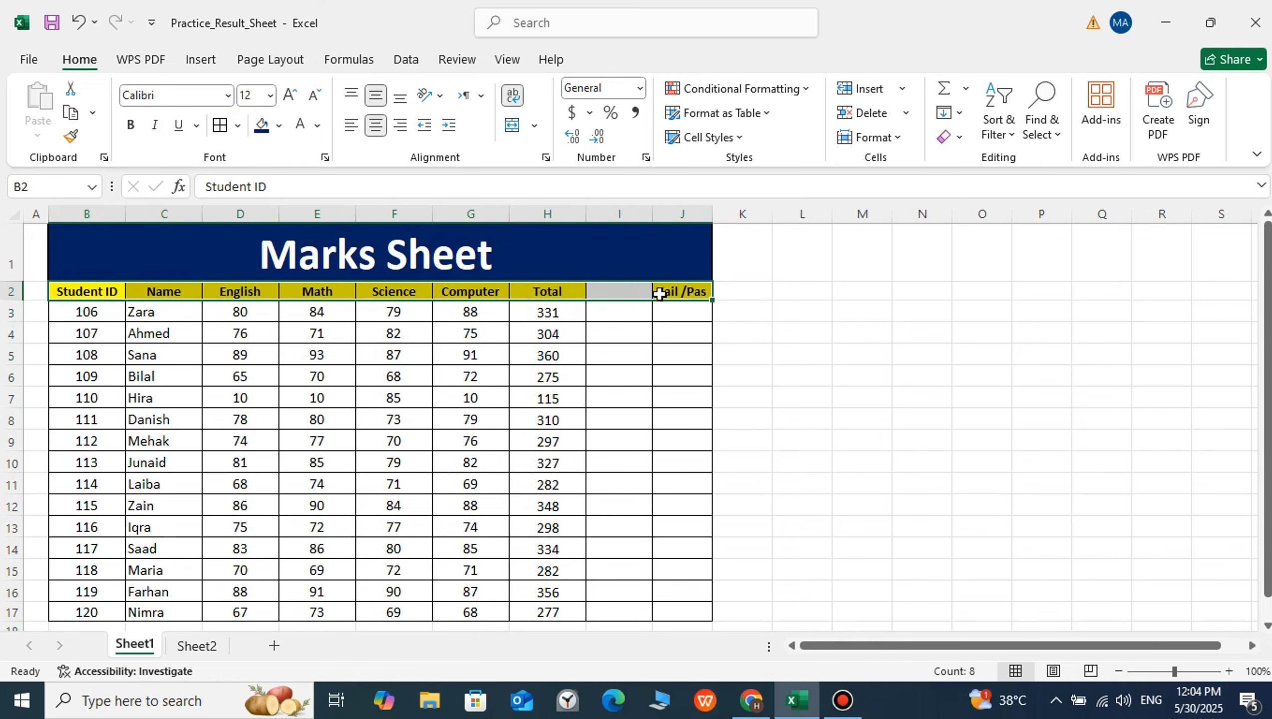
left_click(278, 125)
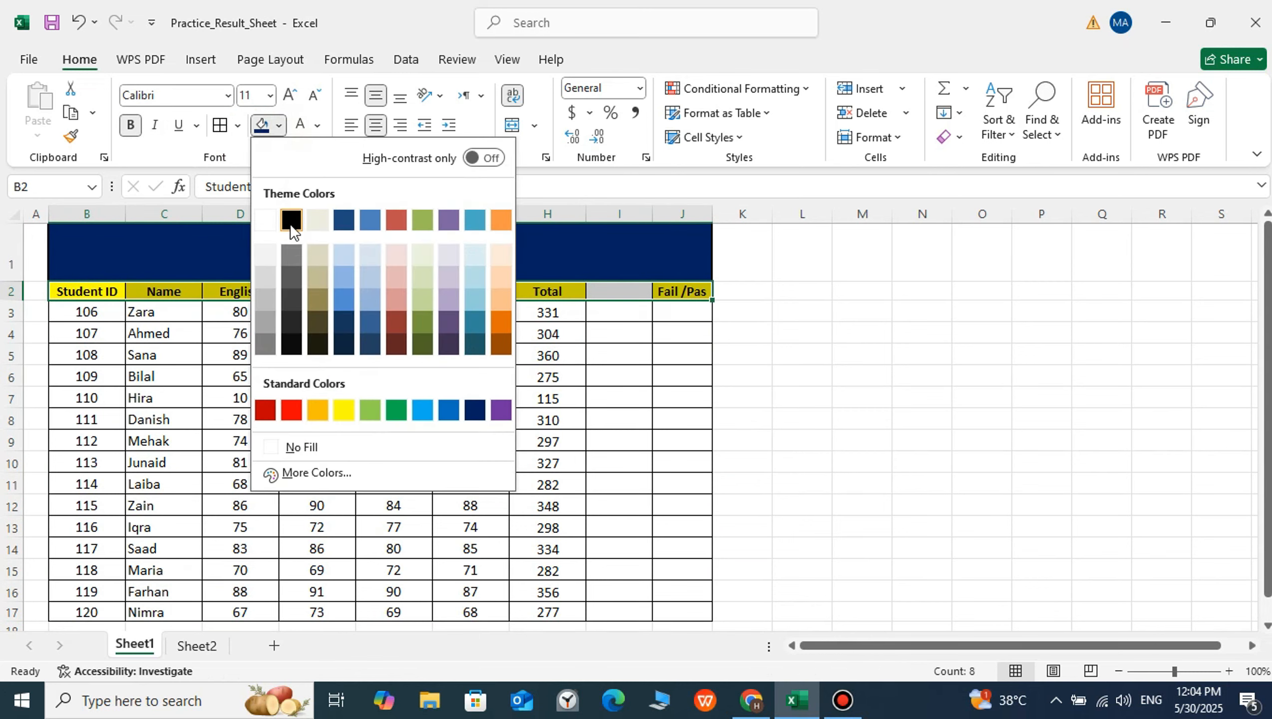
left_click(343, 409)
left_click(446, 378)
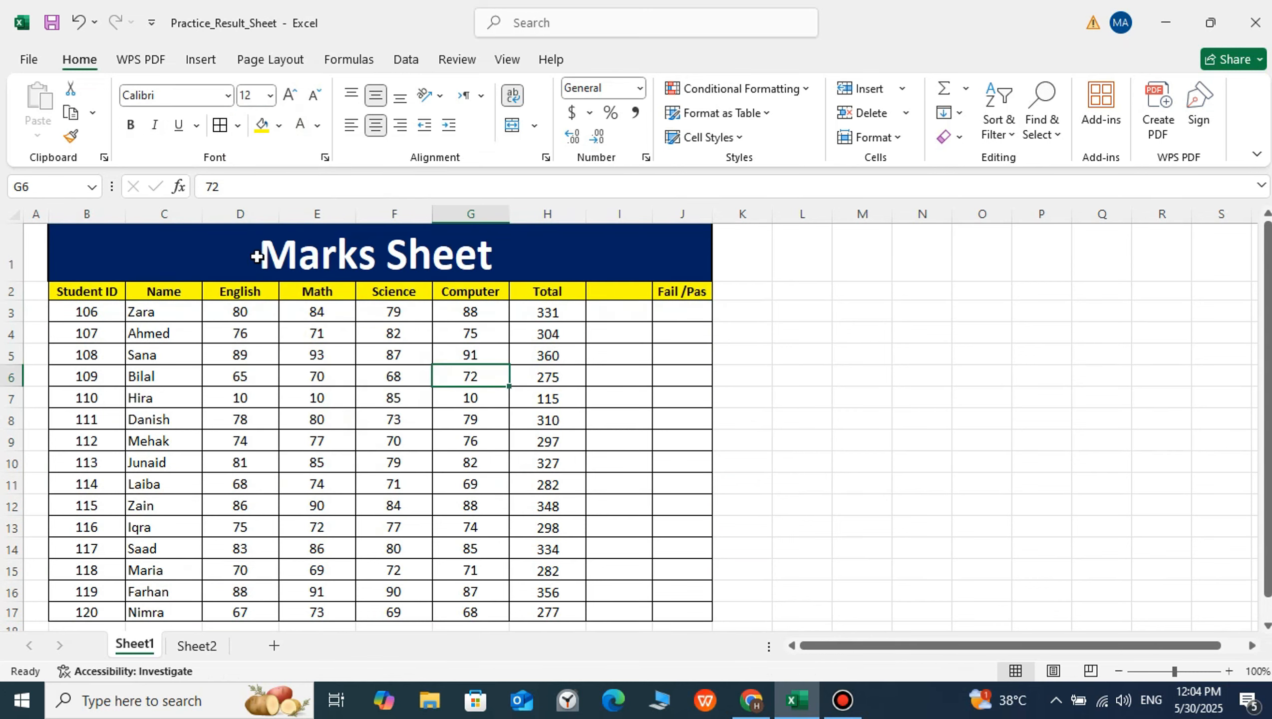
Clear all the formulas in the Total column, H3:H17
scroll(255, 270, "down", 1)
scroll(322, 327, "up", 1)
left_click_drag(547, 311, 539, 587)
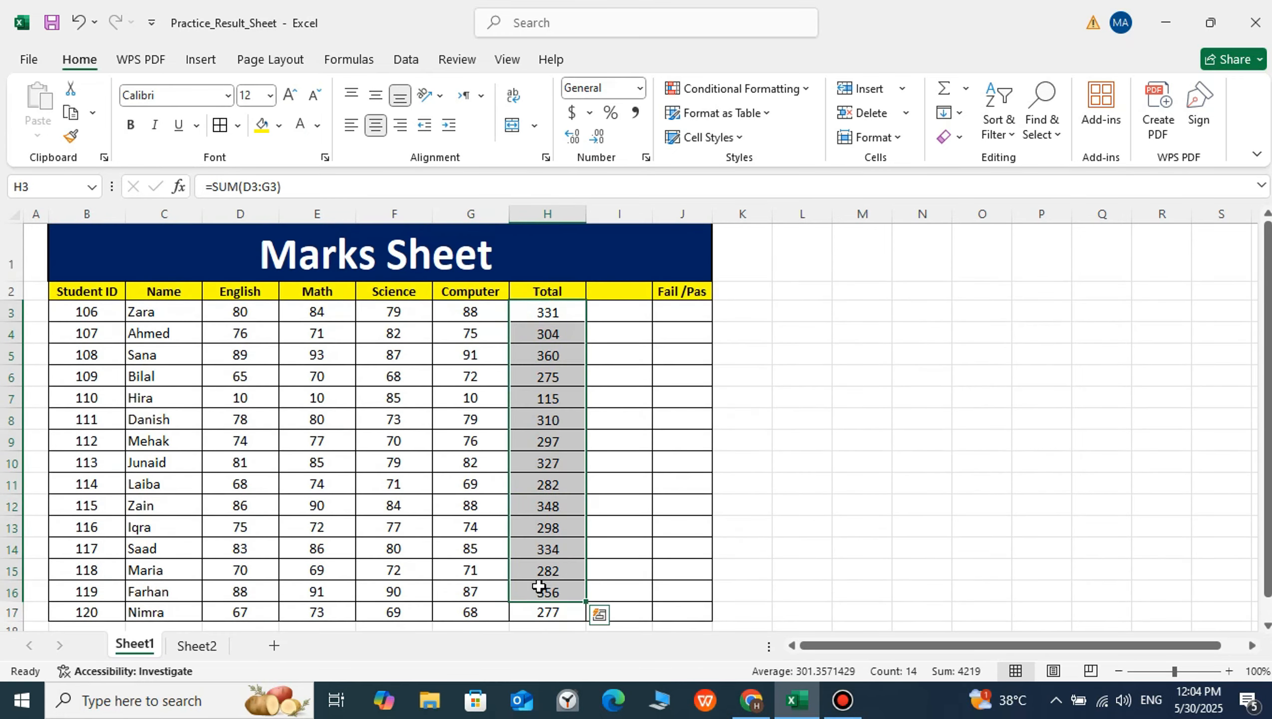
key("Delete")
left_click(559, 614)
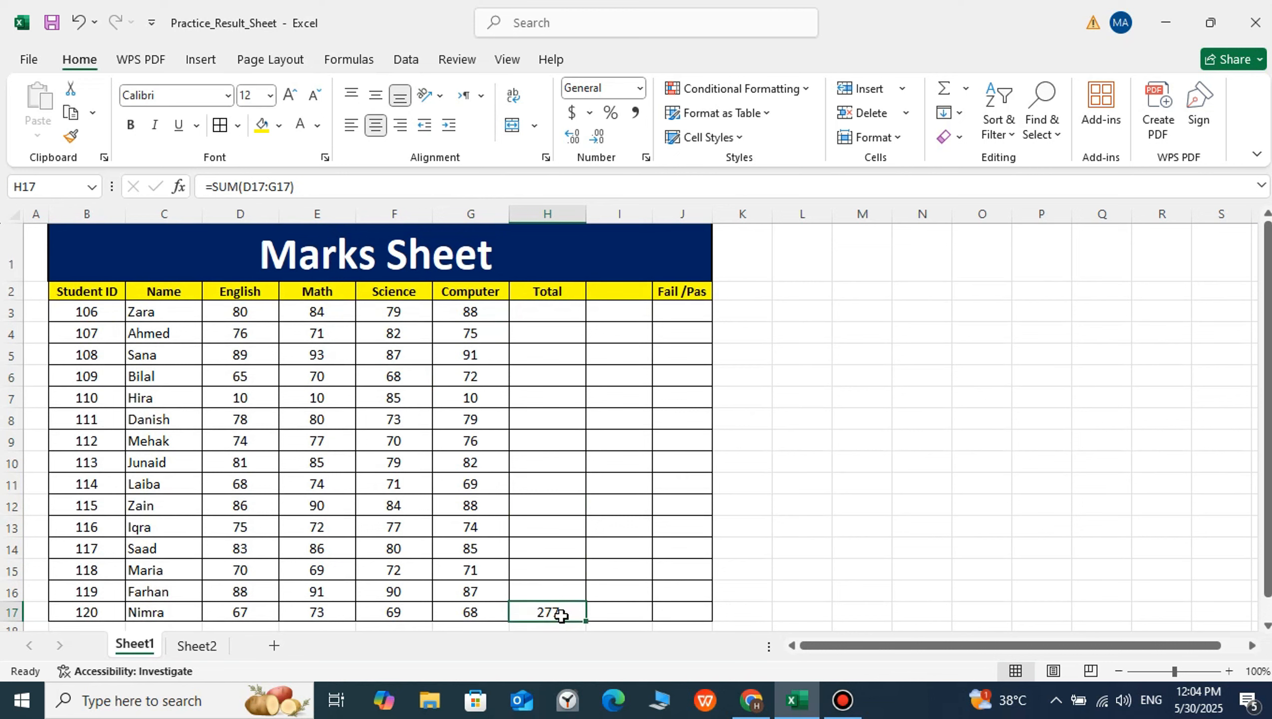
key("Delete")
left_click(236, 416)
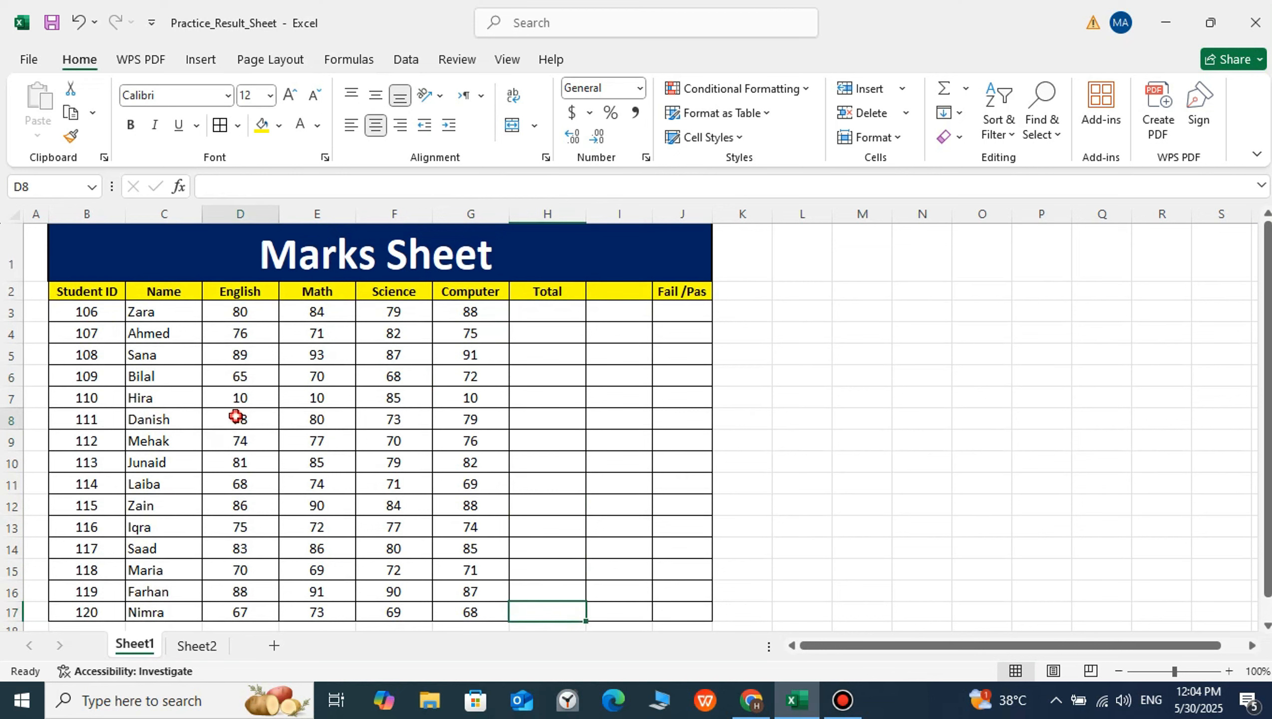
Examine the first student's ID and name and the four subjects' marks in D2:G17
left_click(101, 316)
left_click(146, 313)
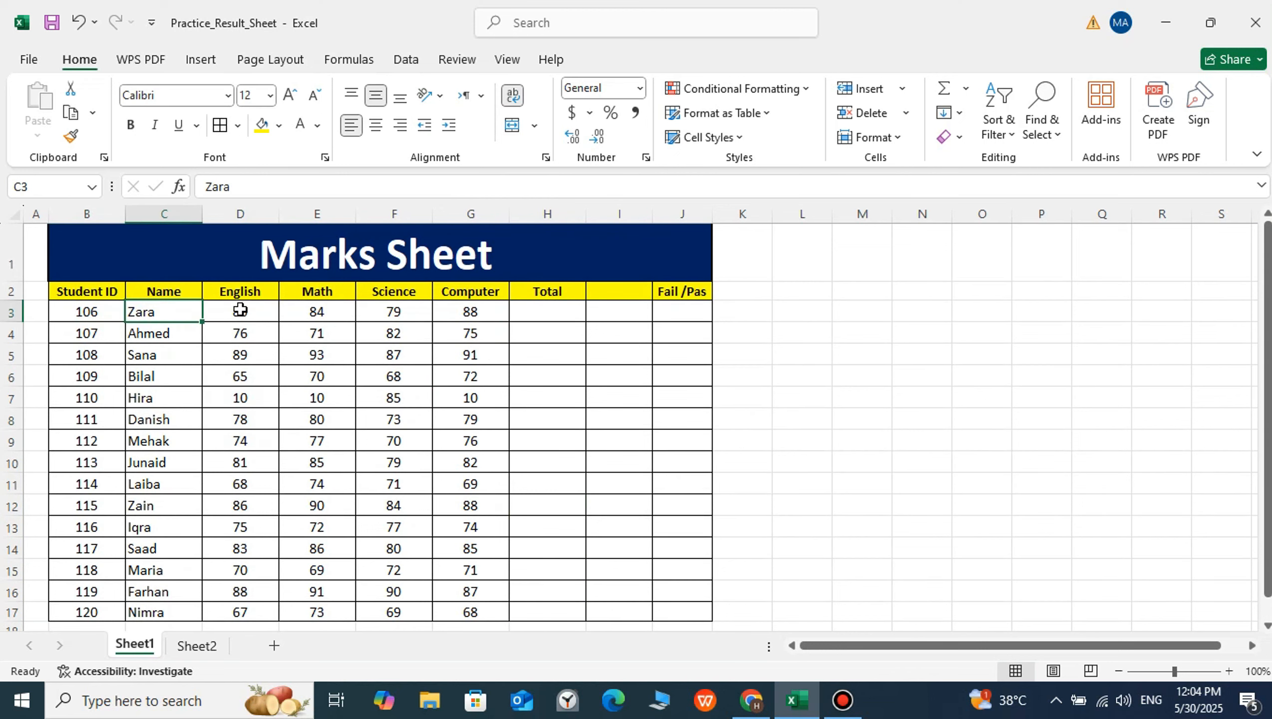
scroll(242, 301, "down", 1)
scroll(256, 353, "up", 1)
left_click(313, 405)
left_click(264, 300)
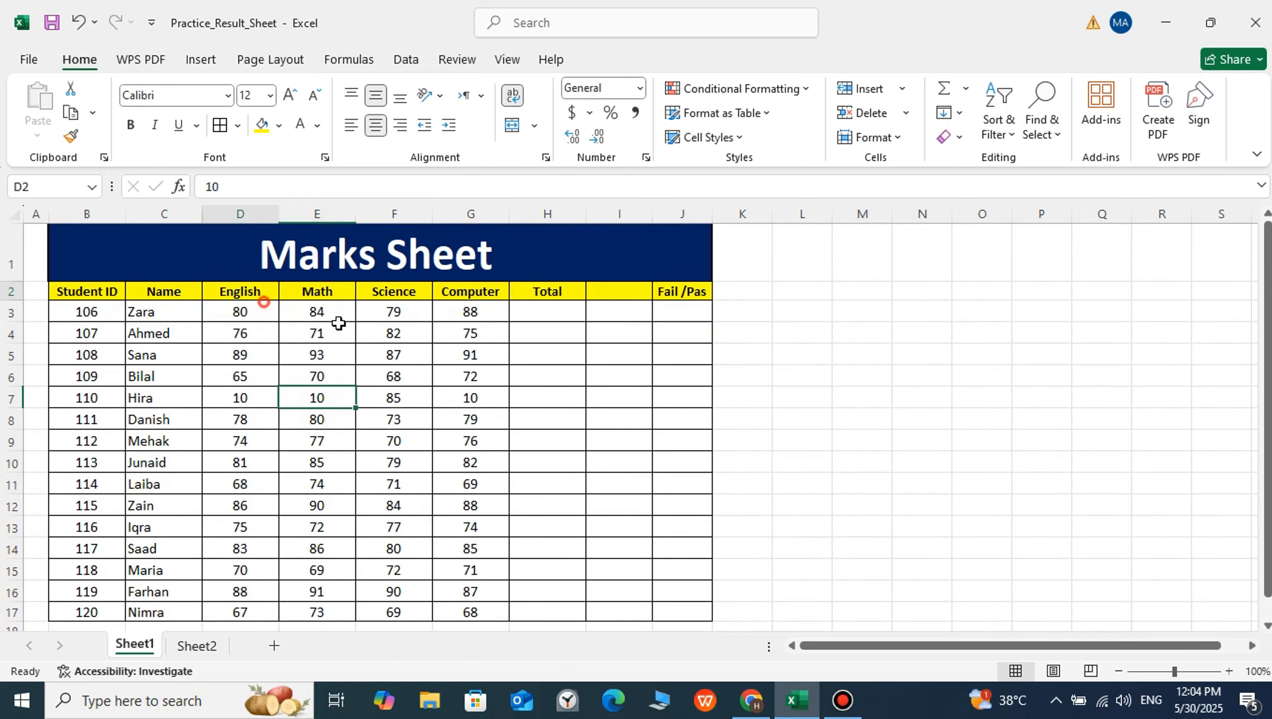
left_click_drag(338, 323, 495, 615)
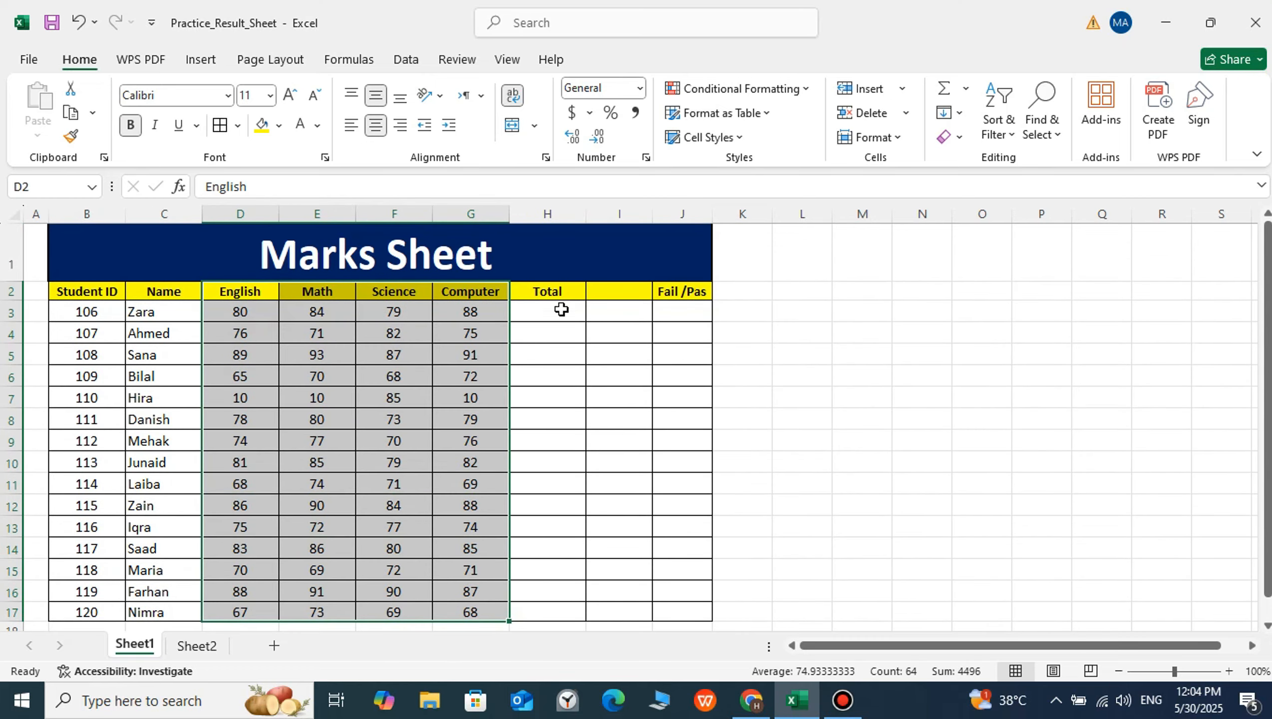
Enter "Per%" as the header in I2 and make it bold
left_click(602, 293)
type("Per")
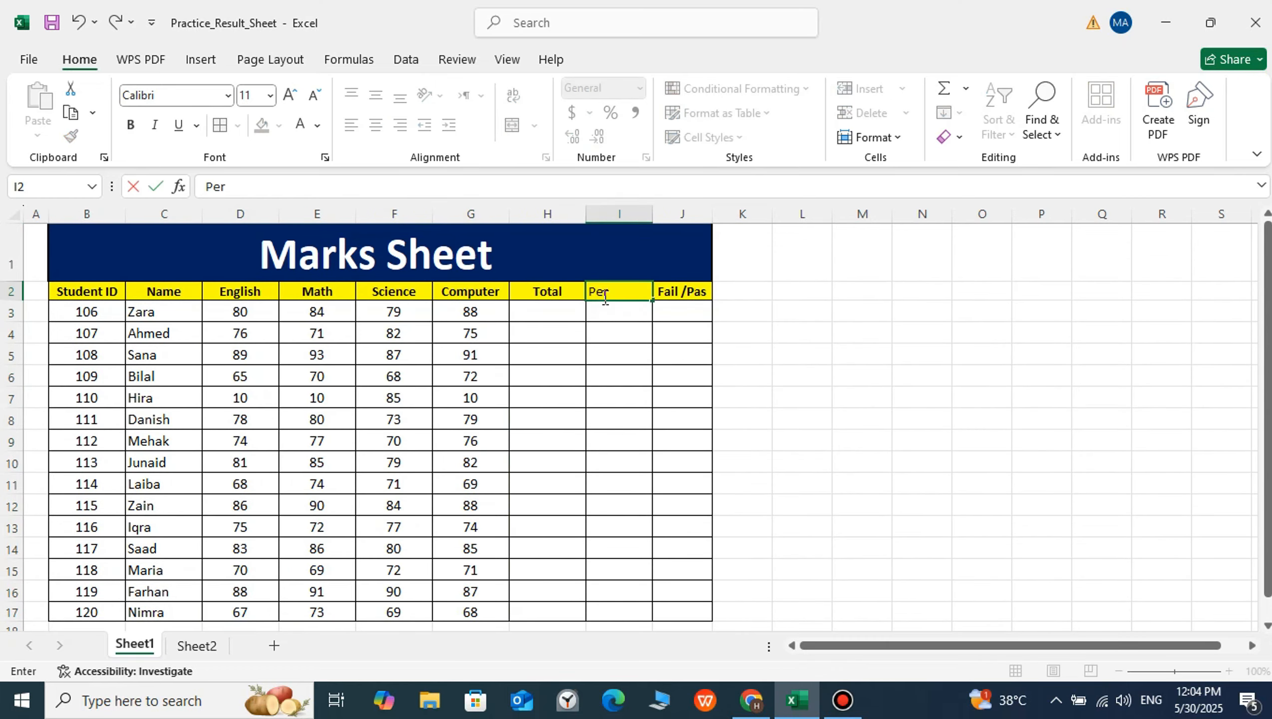
type("%")
key("Return")
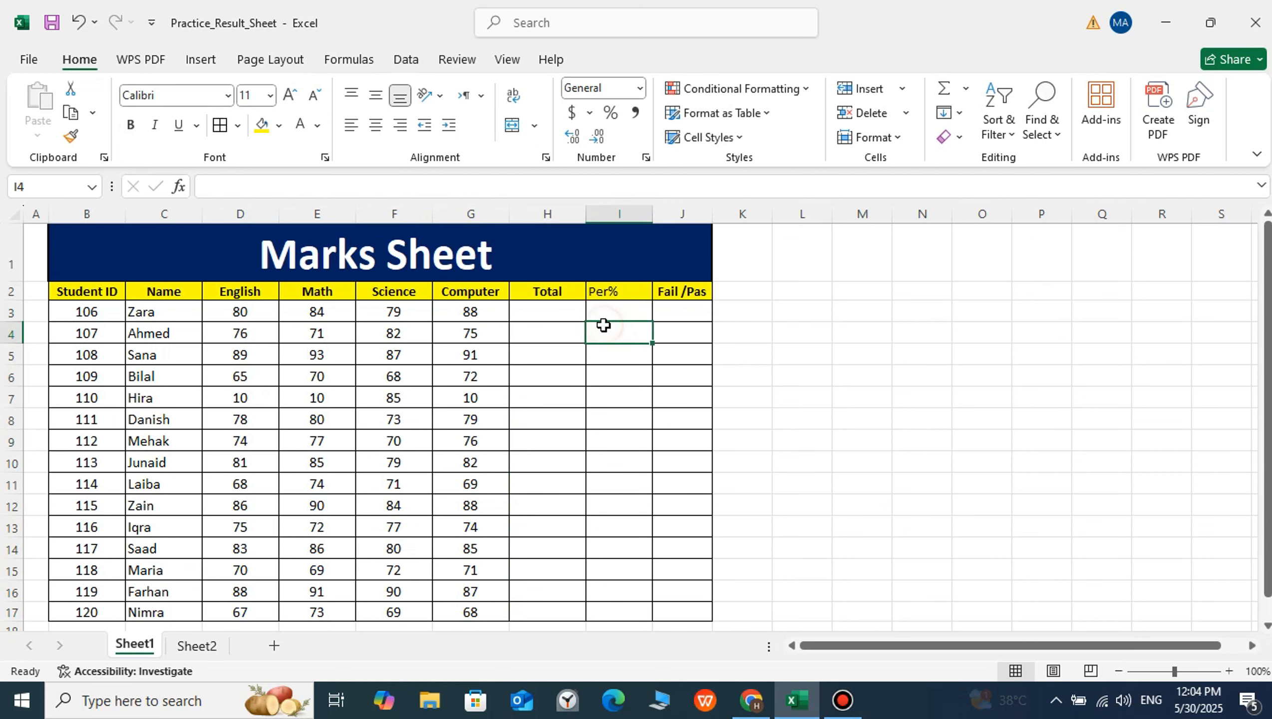
left_click(602, 287)
left_click(603, 352)
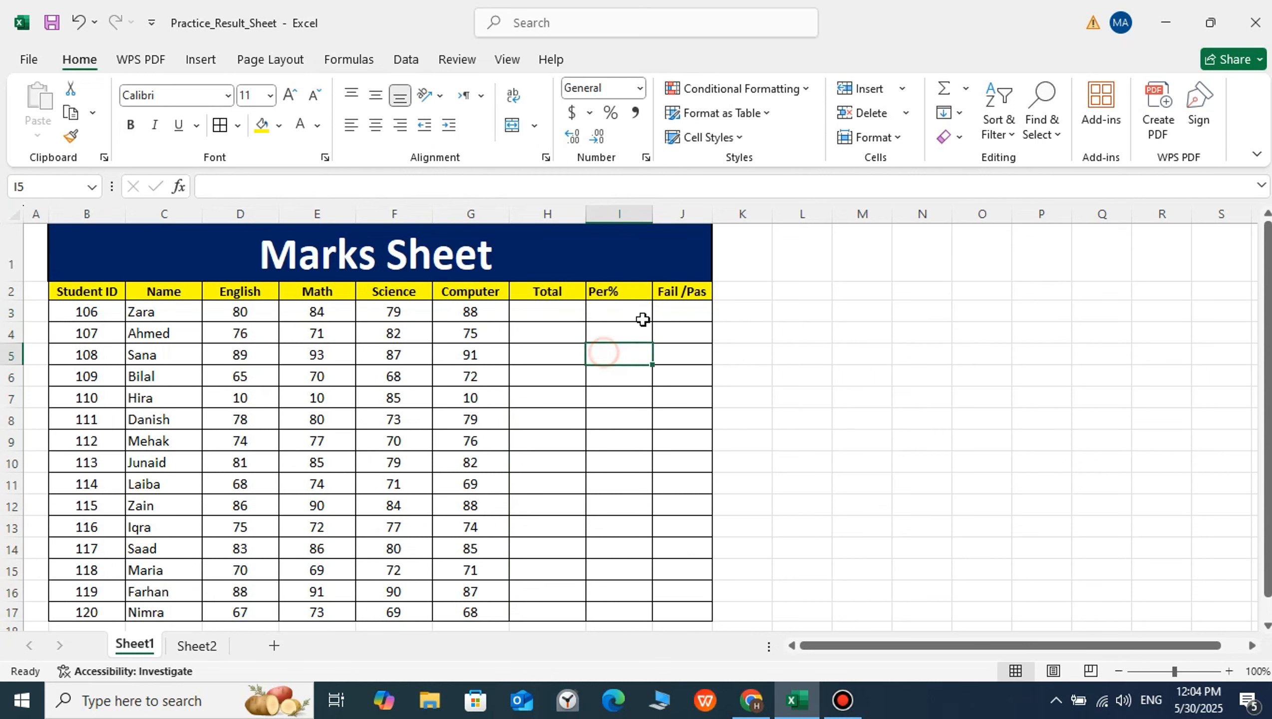
Examine the Total, Per% and Fail /Pas columns and the English, Math, Science and Computer marks
left_click_drag(554, 292, 670, 293)
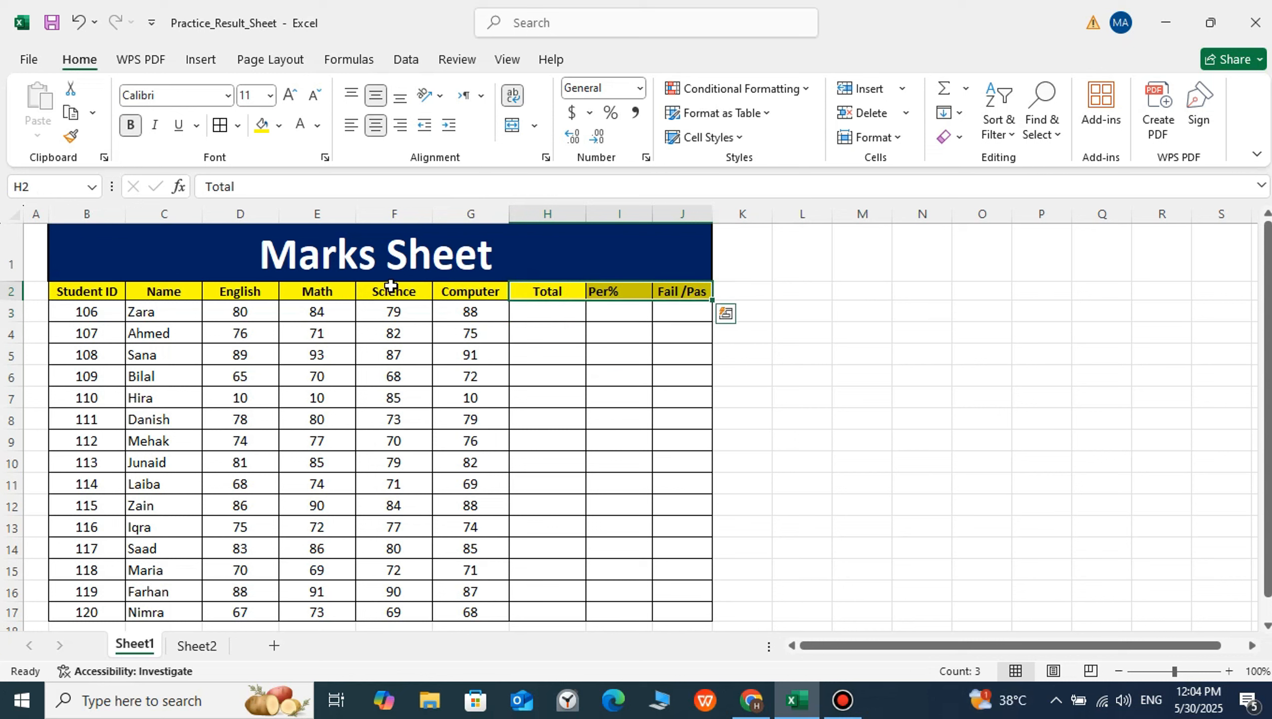
left_click(342, 347)
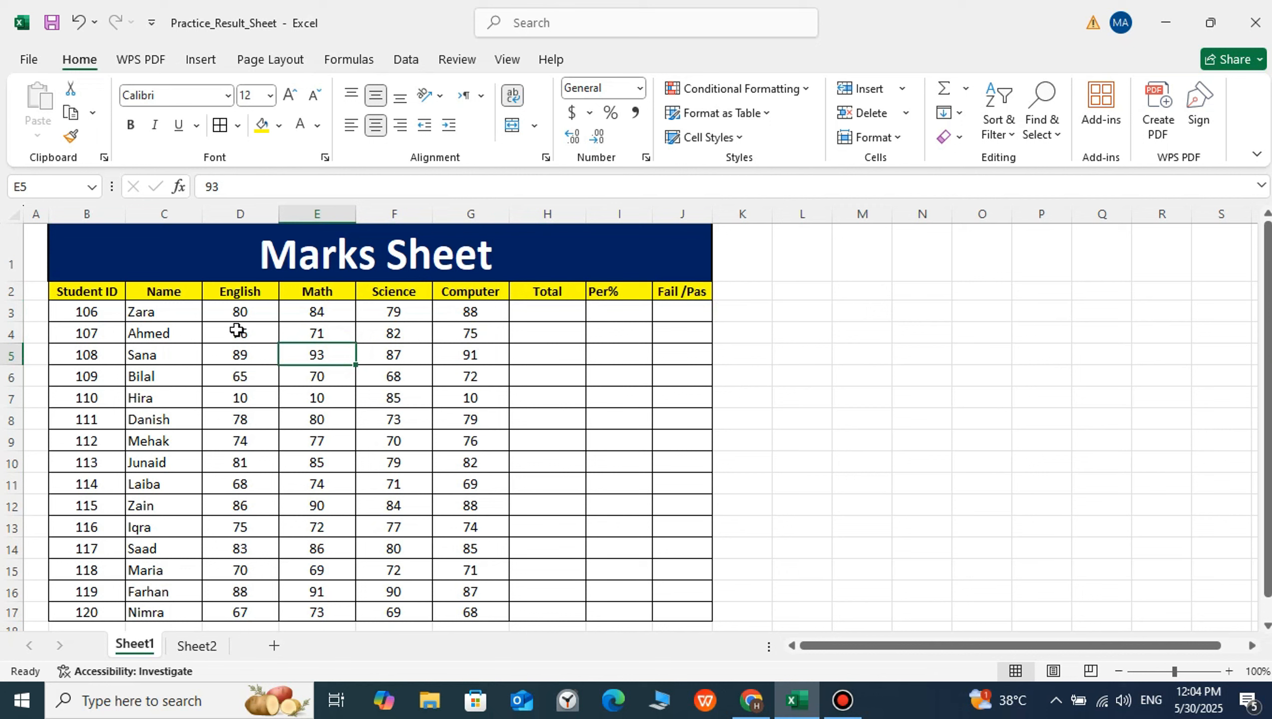
left_click(571, 316)
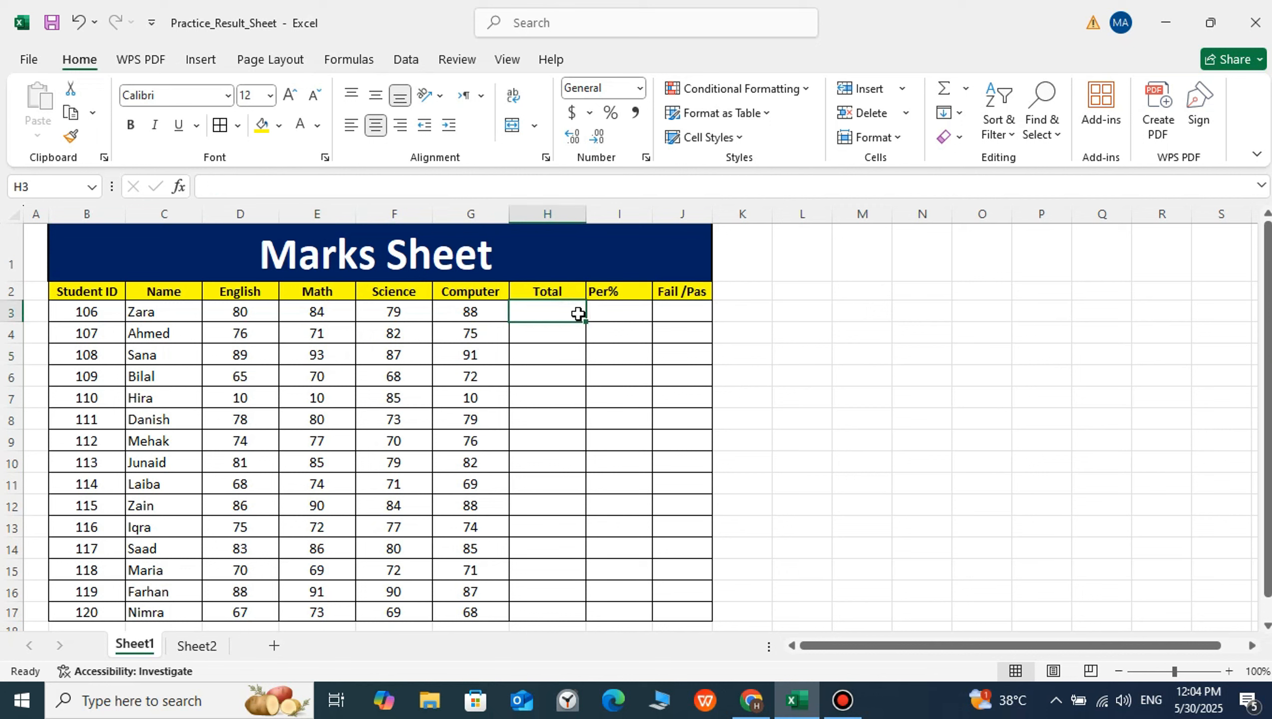
left_click(609, 314)
left_click(665, 308)
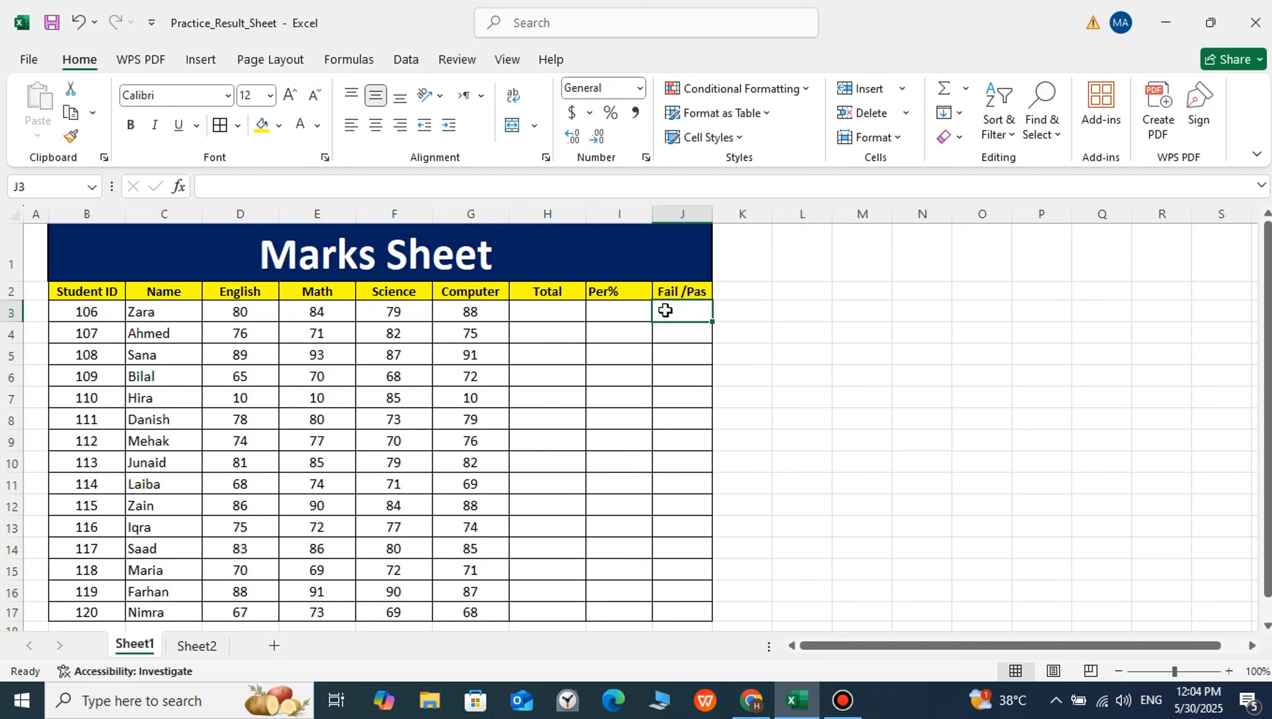
left_click(316, 326)
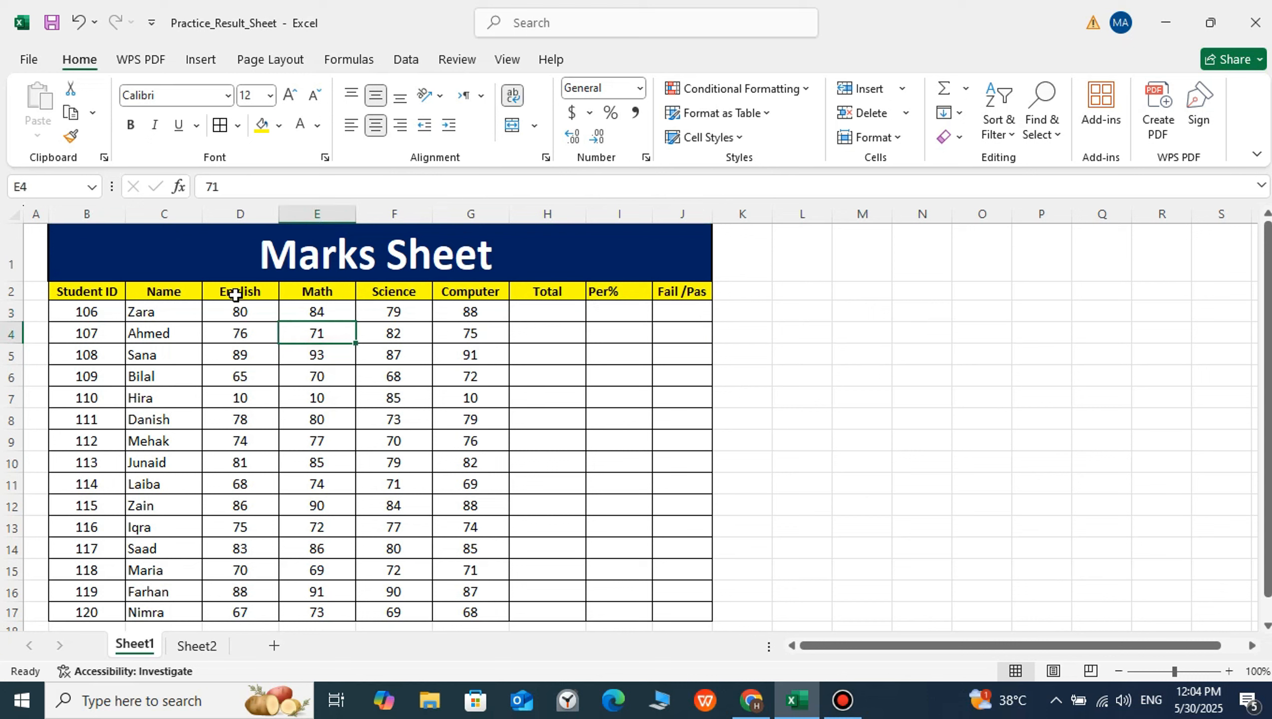
left_click(242, 291)
left_click(313, 297)
left_click(392, 293)
left_click(451, 294)
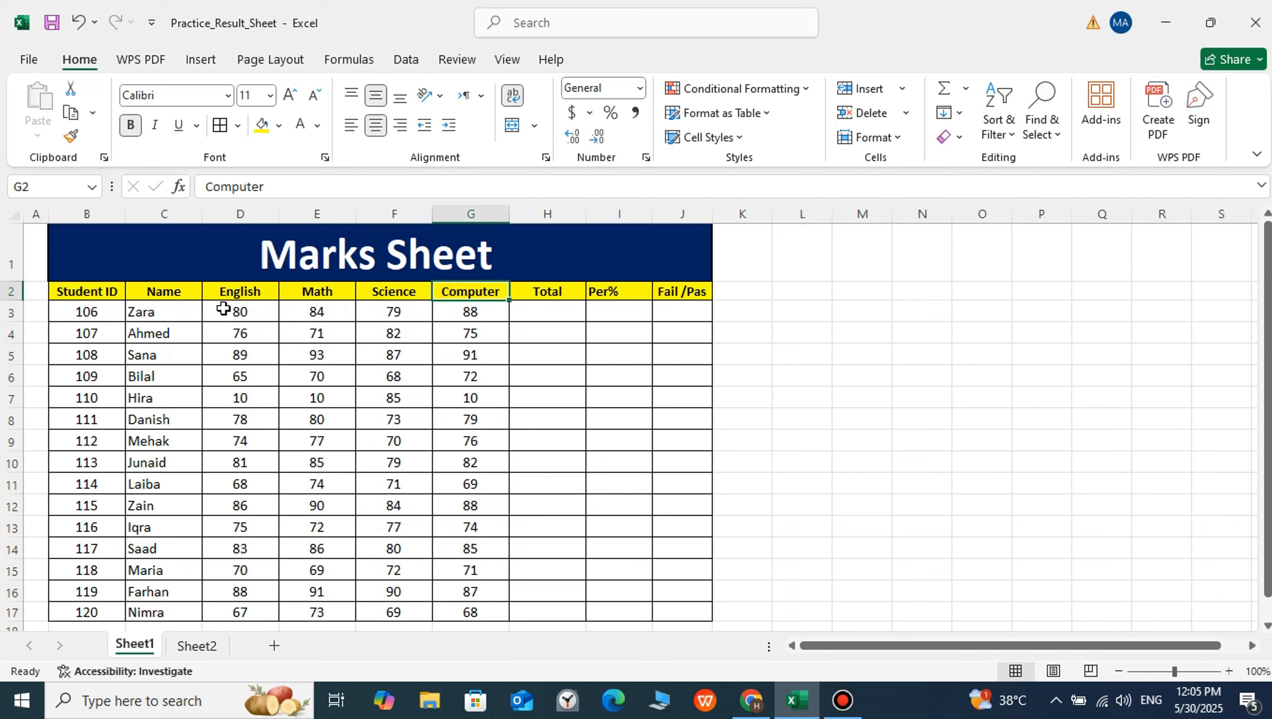
left_click_drag(225, 308, 478, 548)
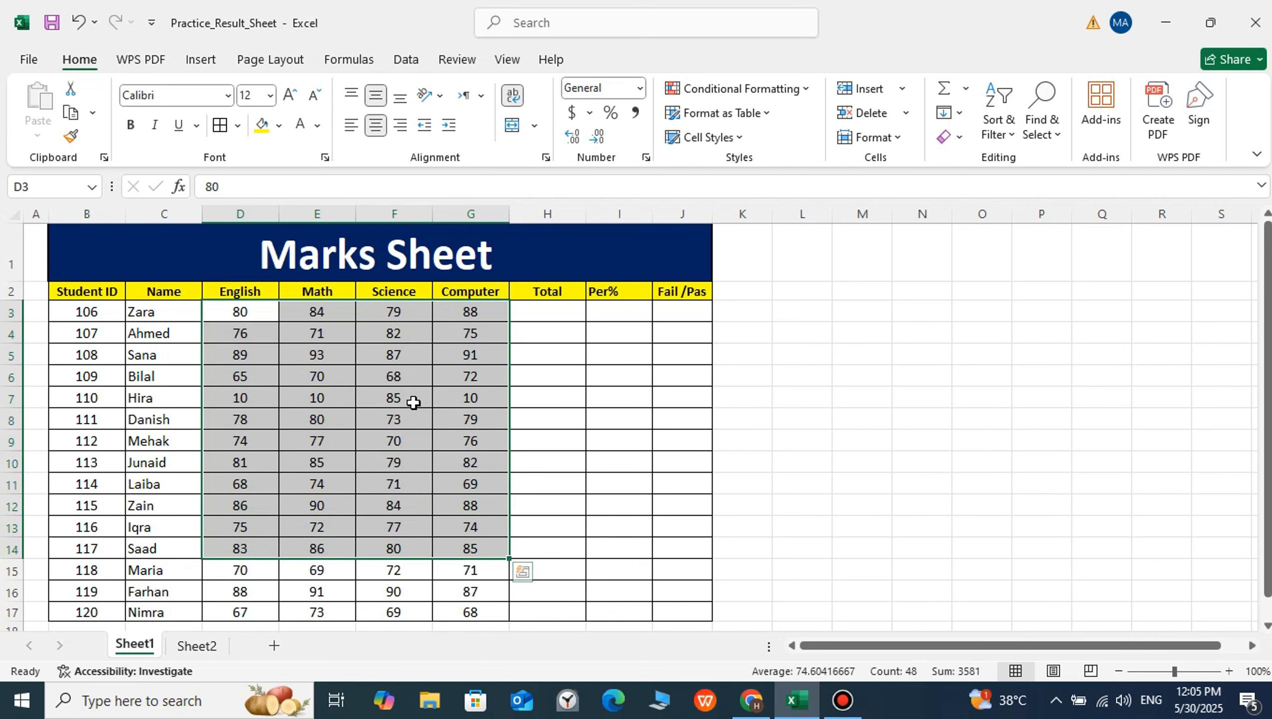
left_click(487, 371)
Fill the Total cells H3:H17 with AutoSum formulas adding each student's four subject marks
left_click(550, 314)
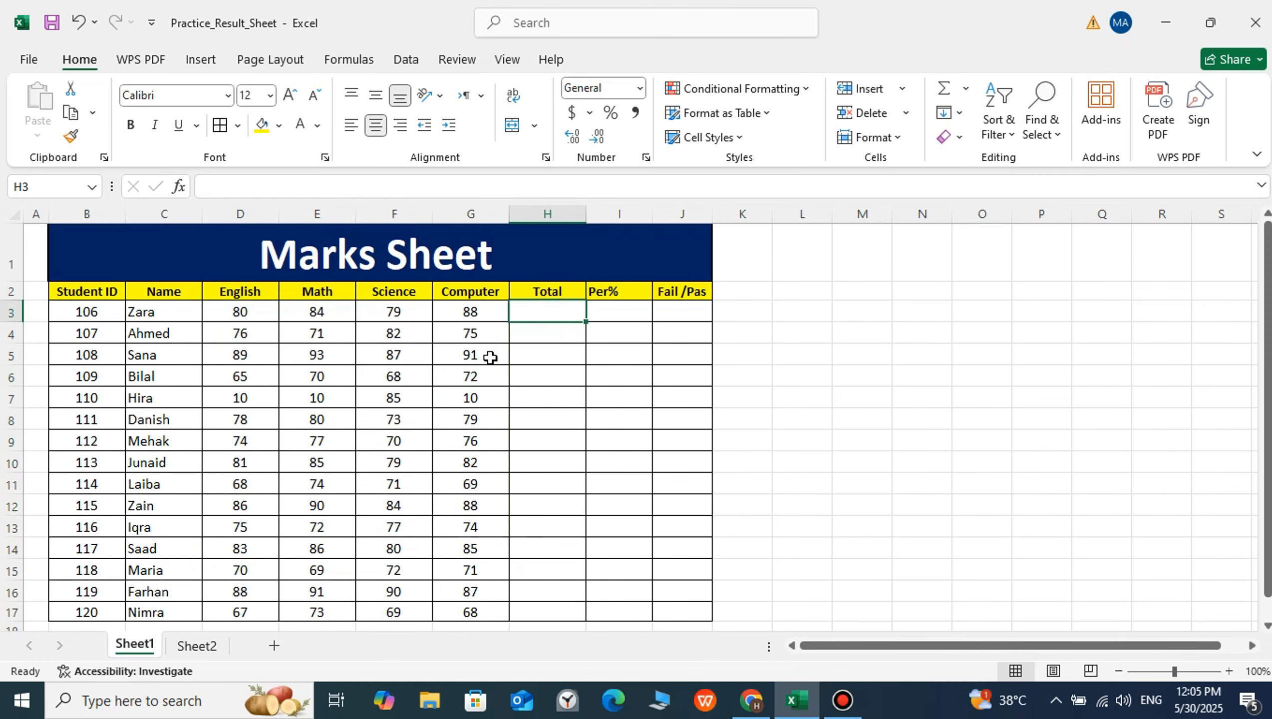
left_click(546, 366)
left_click_drag(562, 315, 562, 603)
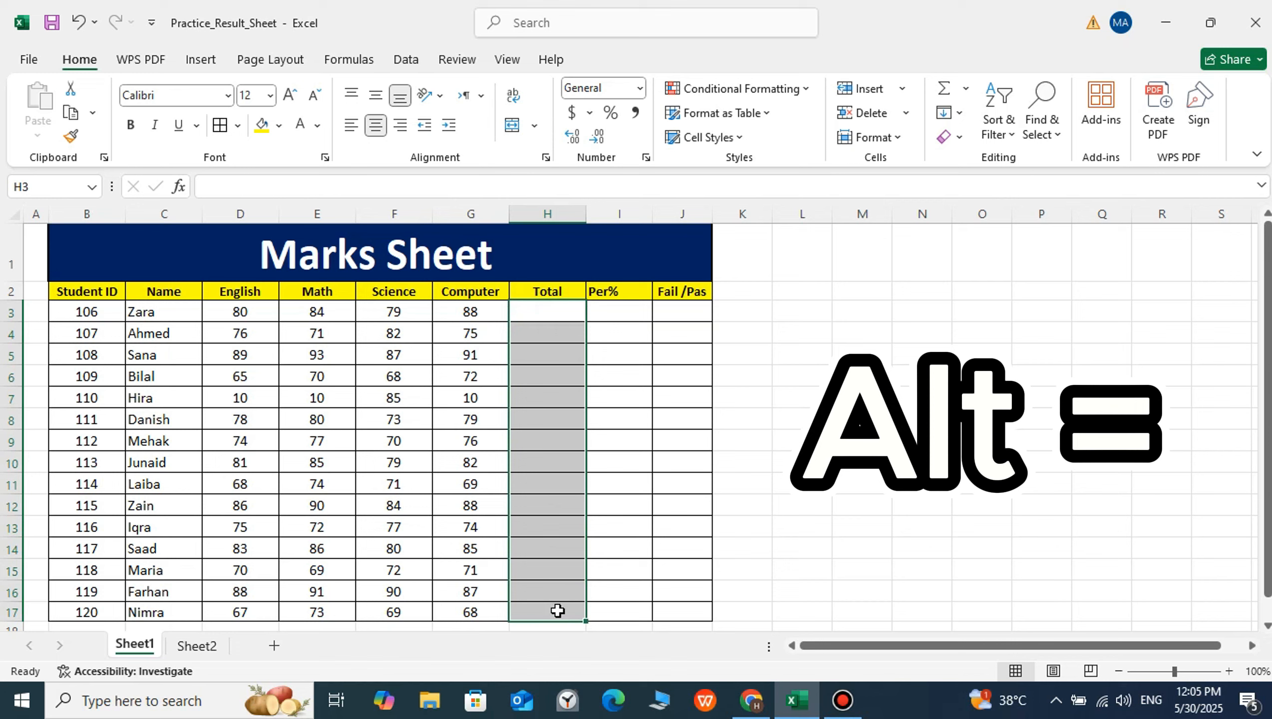
key("alt+equal")
left_click(619, 465)
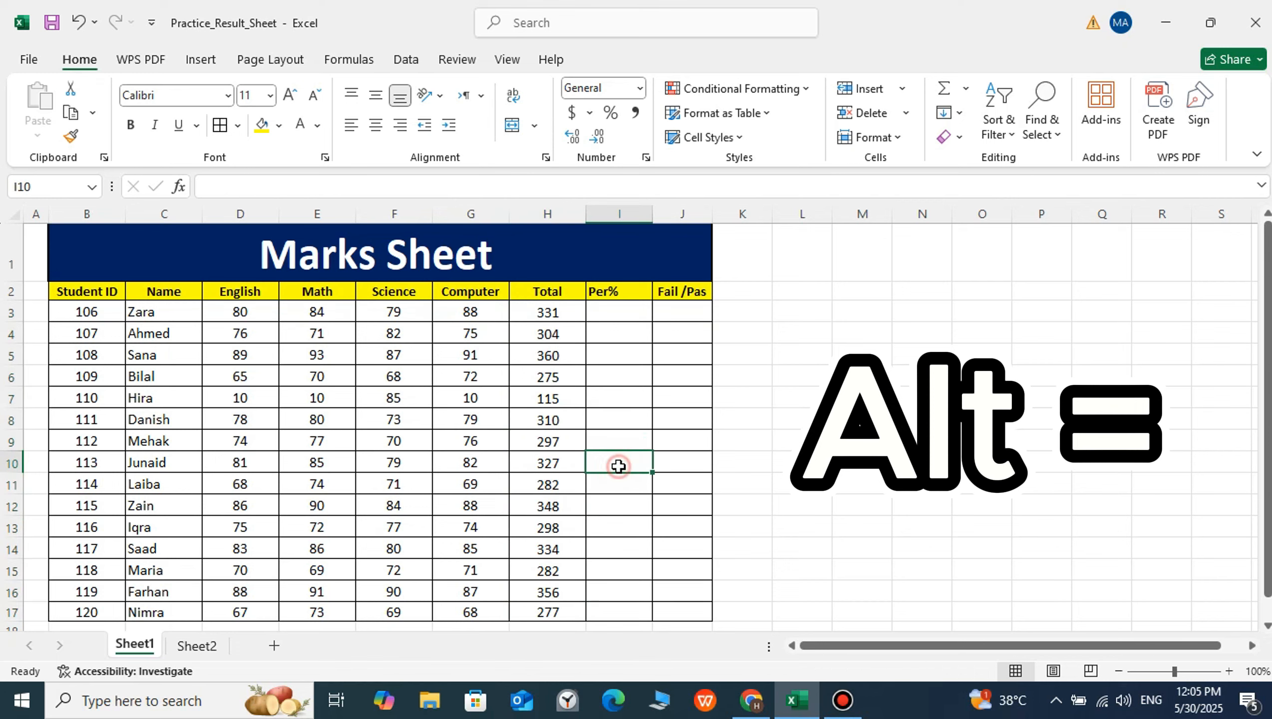
Clear the AutoSum formulas from the Total cells H3:H17
left_click(523, 313)
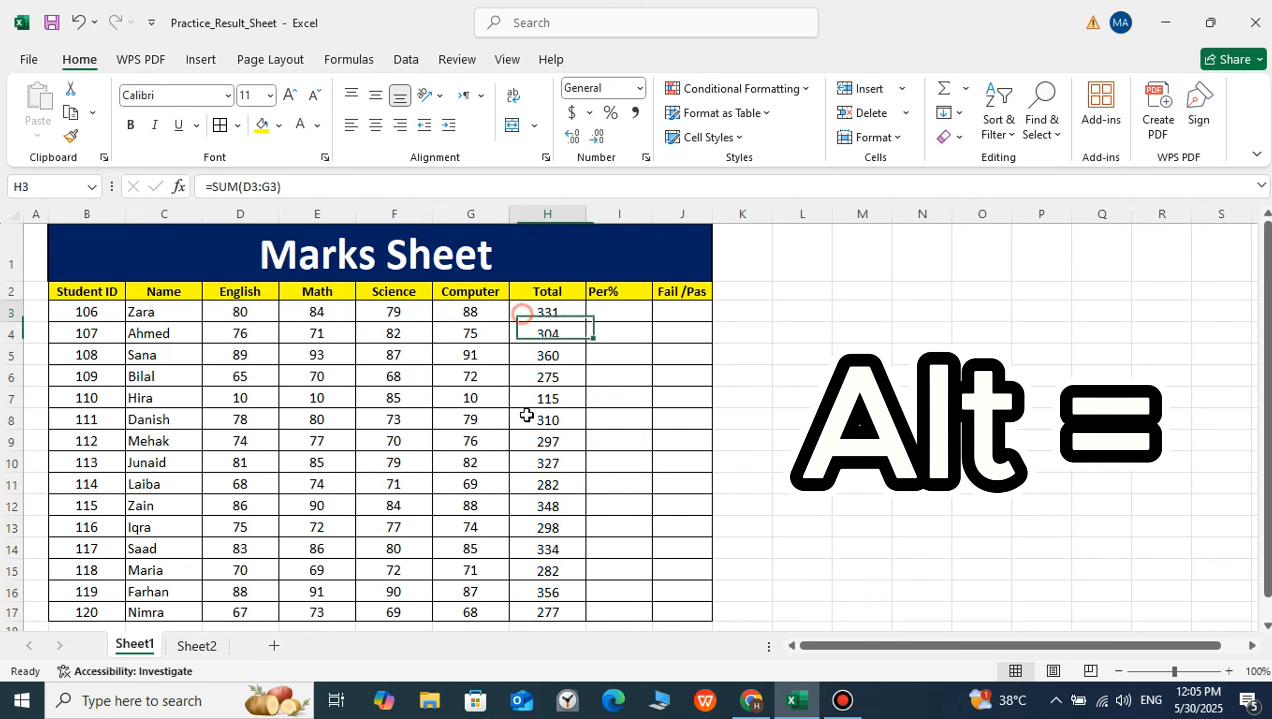
left_click_drag(527, 414, 547, 605)
key("Delete")
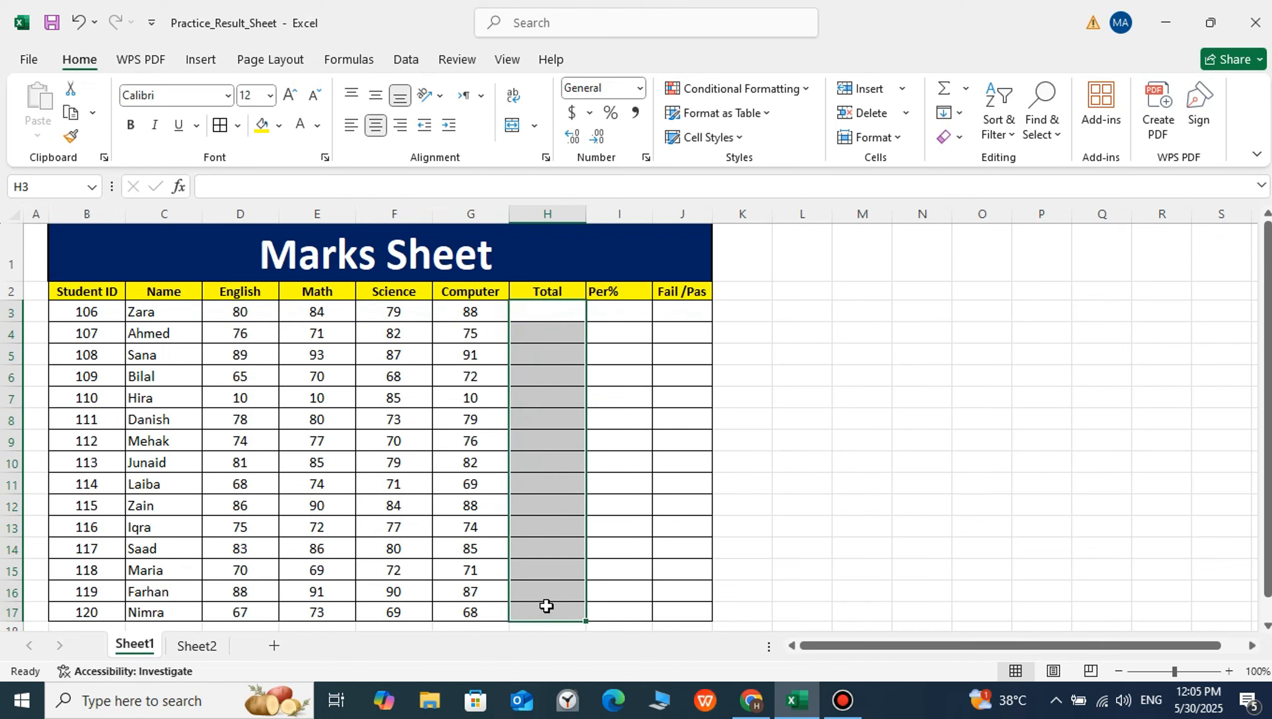
left_click(620, 440)
Enter the formula =SUM(D3:G3) in H3 to total the first student's marks
left_click(548, 313)
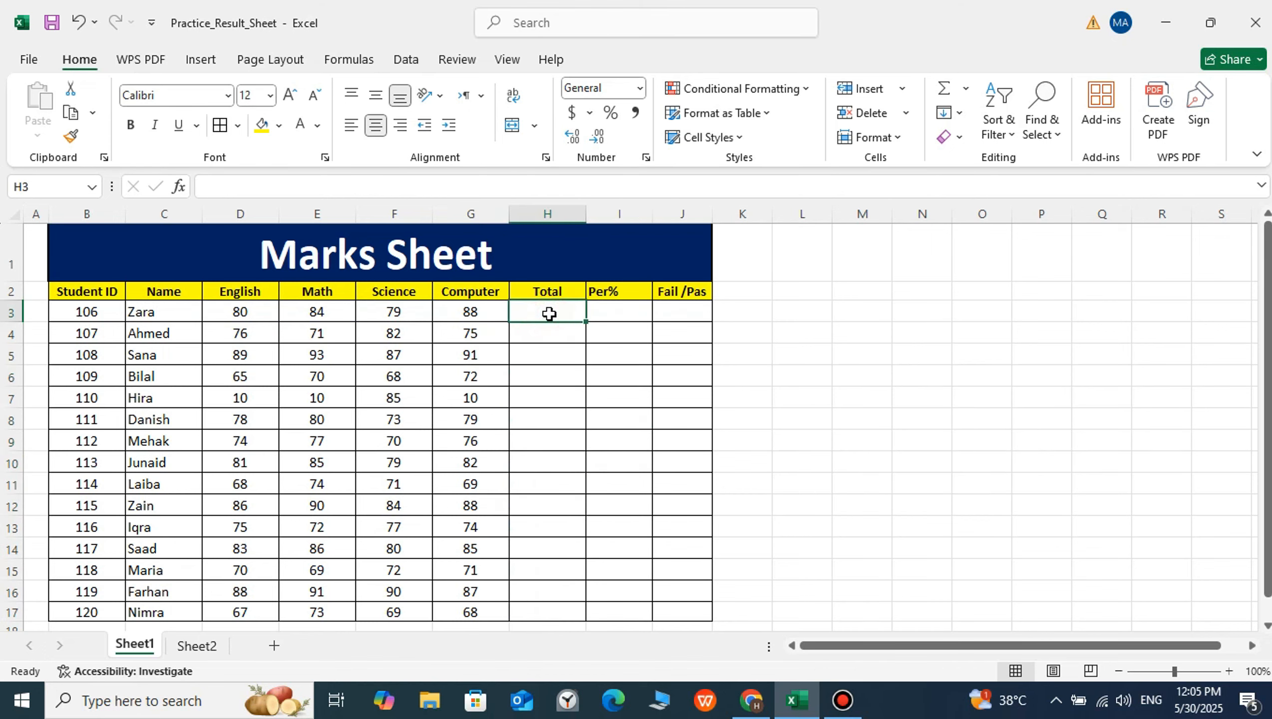
type("=sum*")
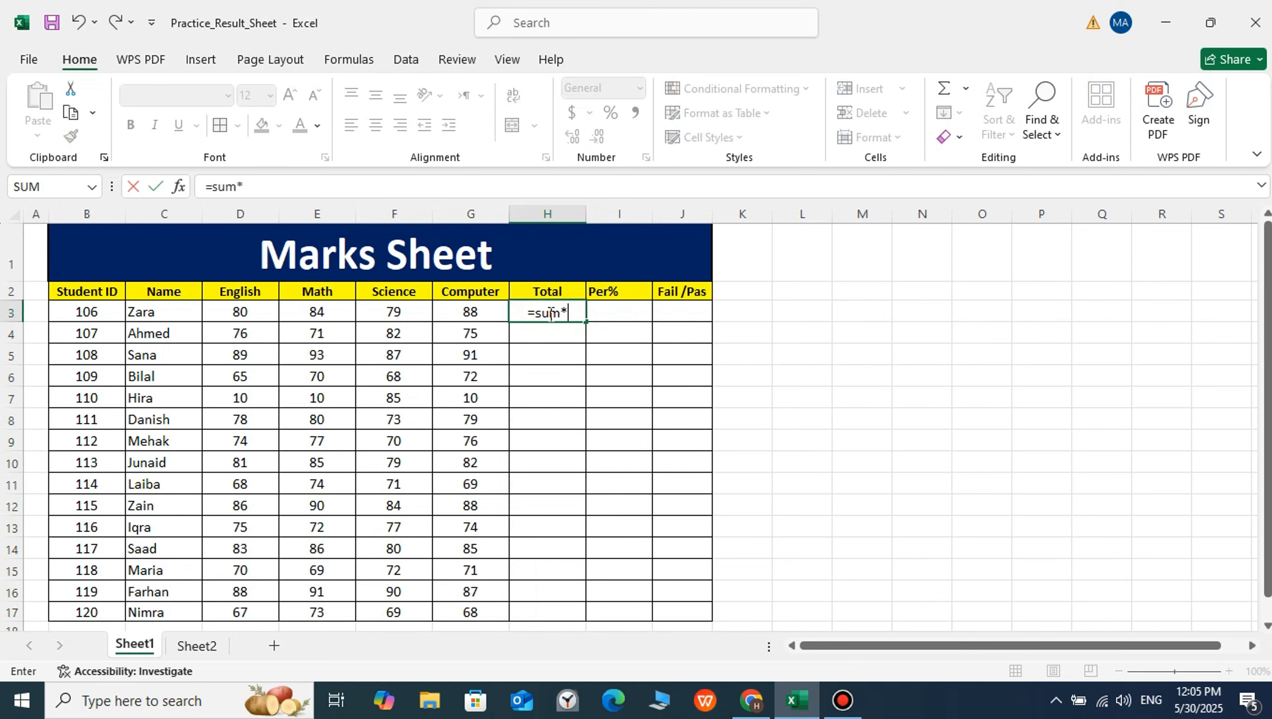
key("BackSpace")
type("(")
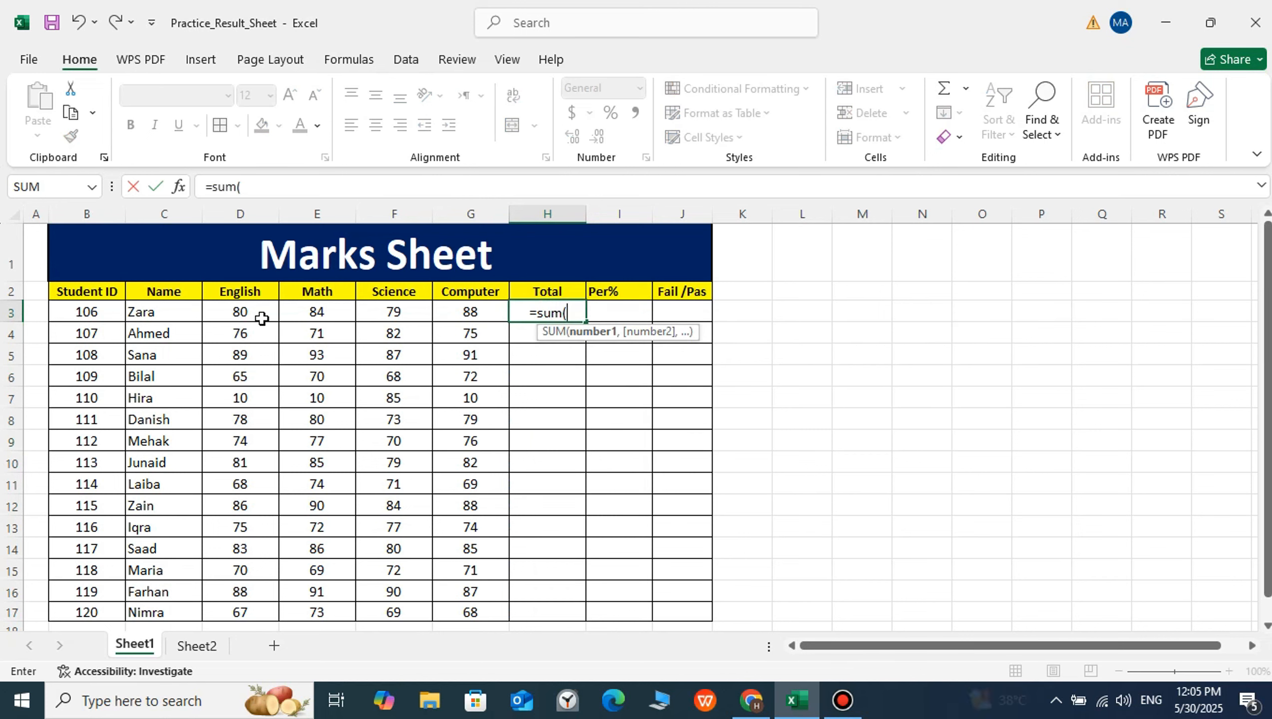
left_click_drag(239, 312, 449, 314)
type(")")
key("Return")
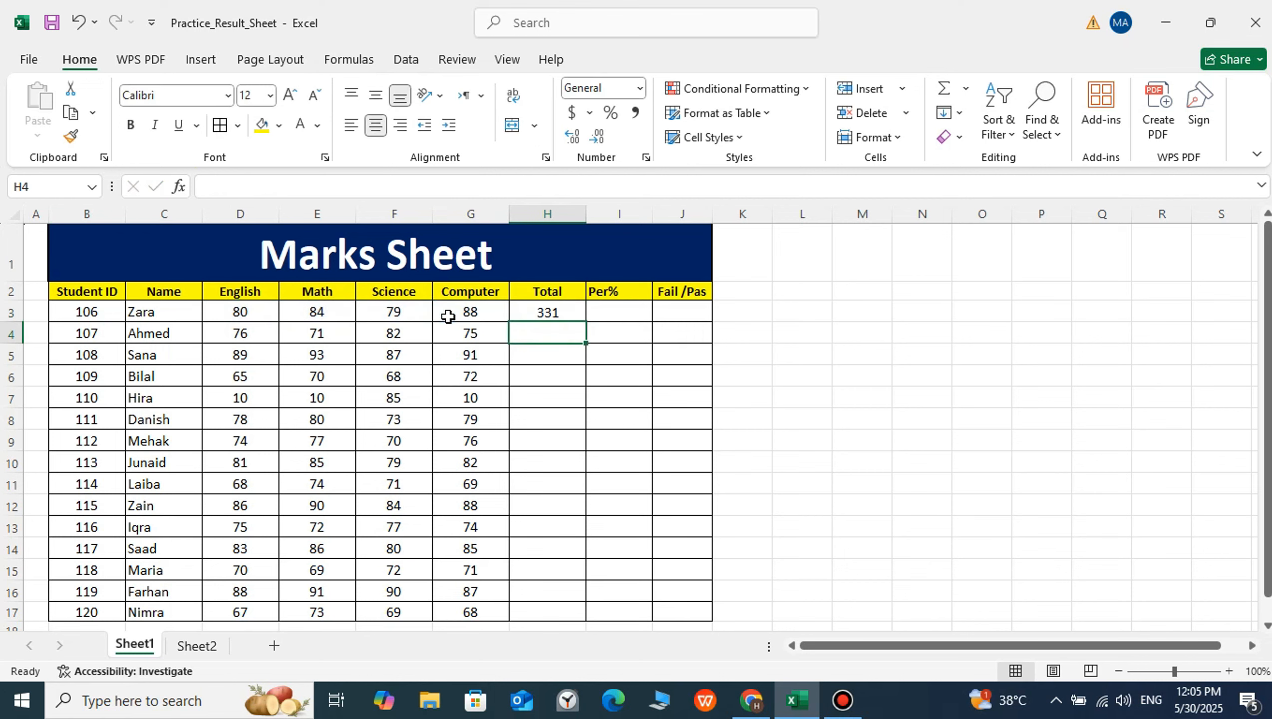
Copy the total formula from H3 down the Total column through H17
left_click(535, 316)
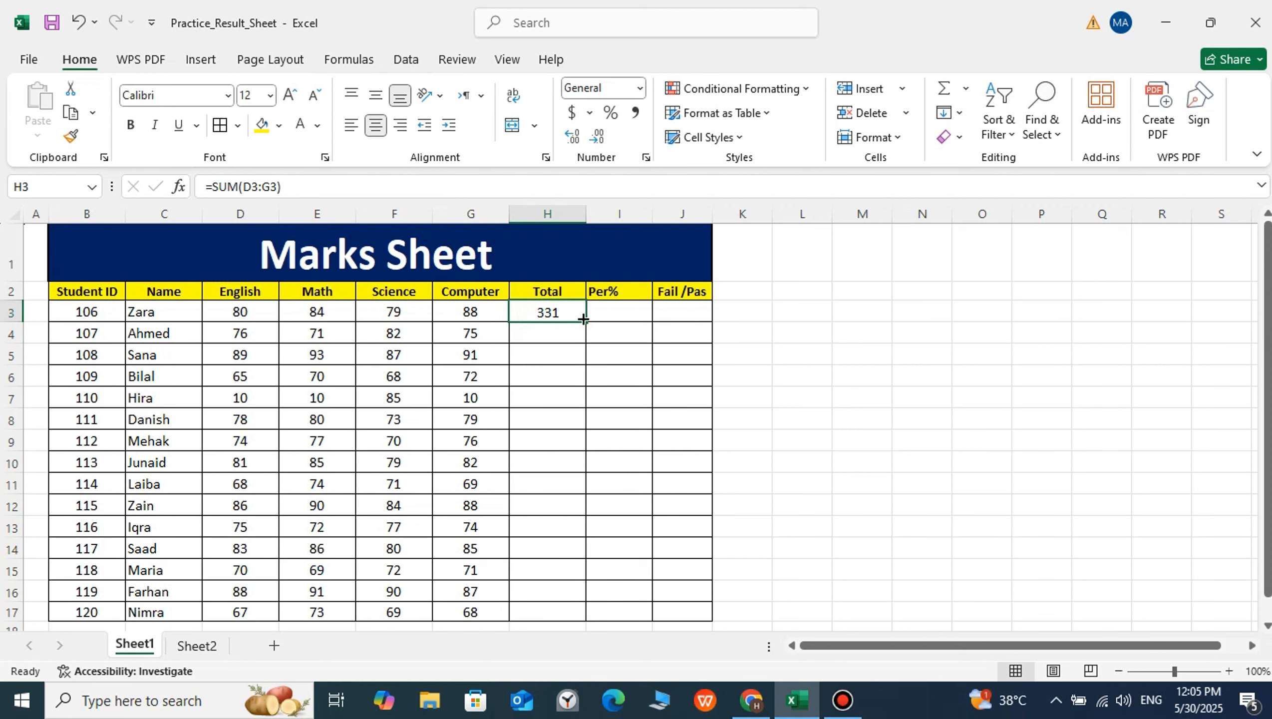
left_click_drag(584, 320, 579, 593)
left_click(617, 393)
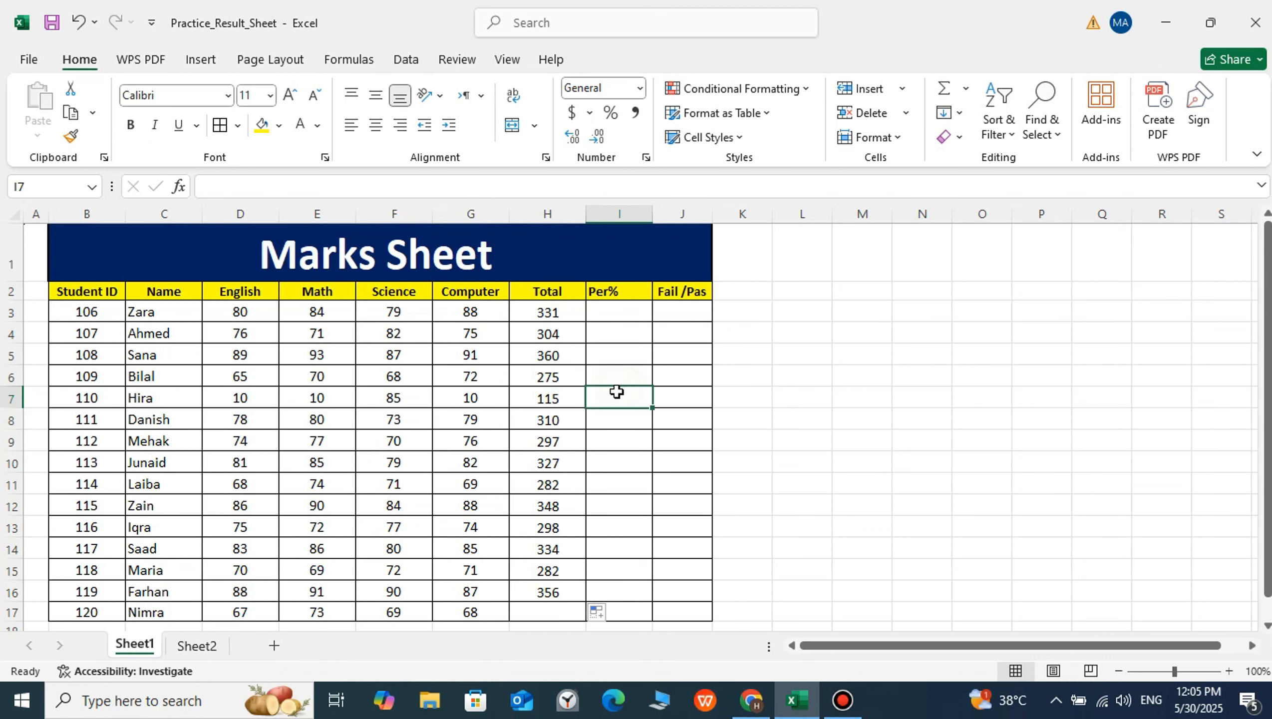
left_click(551, 594)
left_click_drag(584, 604, 583, 616)
left_click(639, 436)
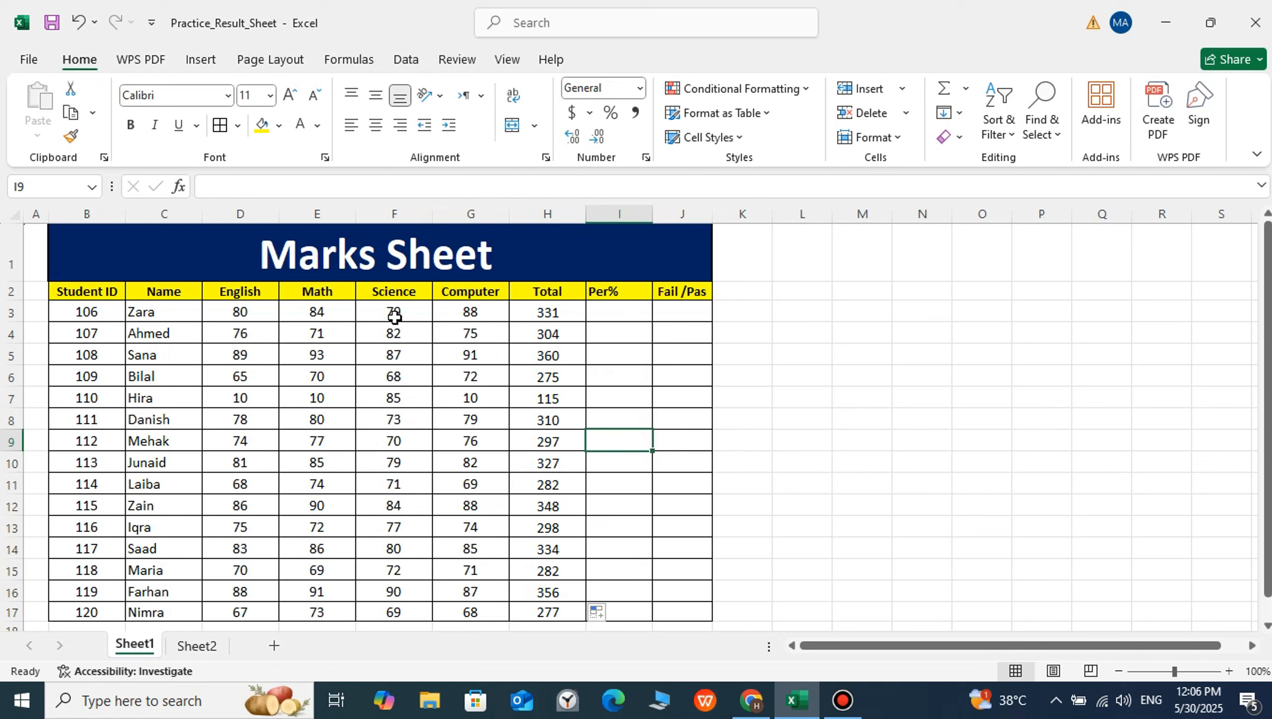
Enter the formula =H3/400 in I3 to calculate the first student's percentage
left_click(261, 312)
left_click_drag(241, 290, 453, 592)
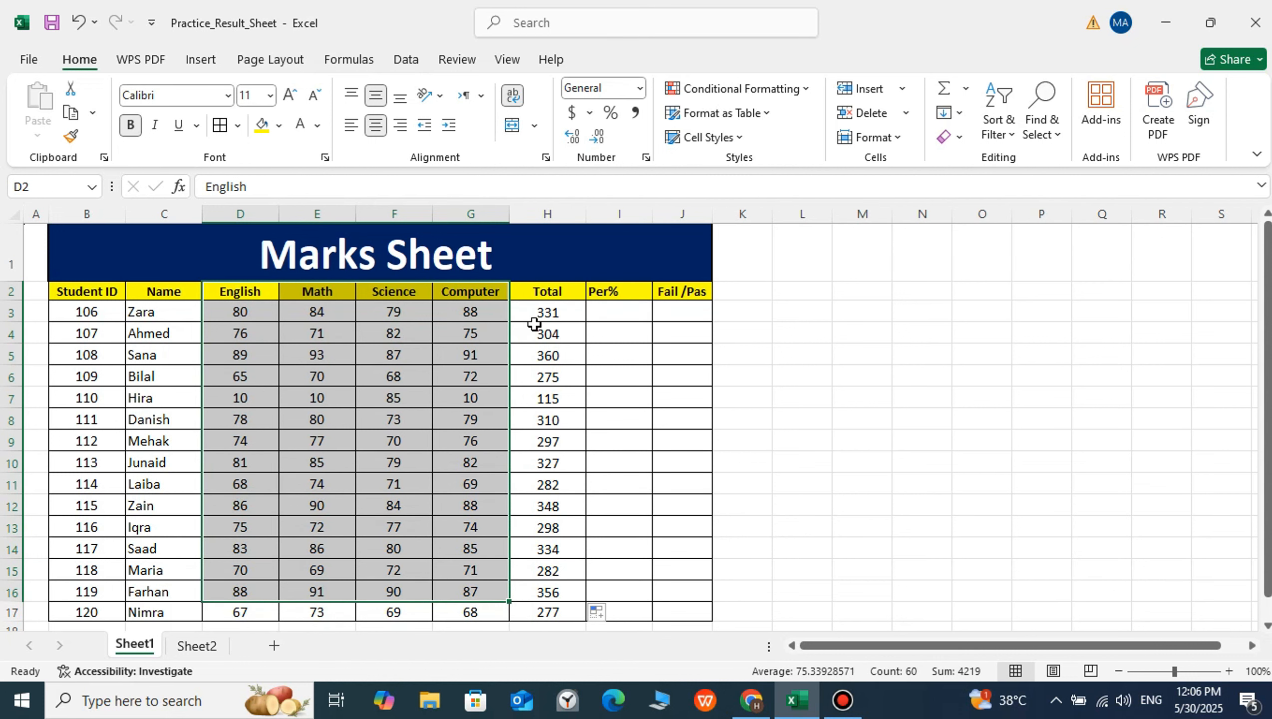
left_click(616, 307)
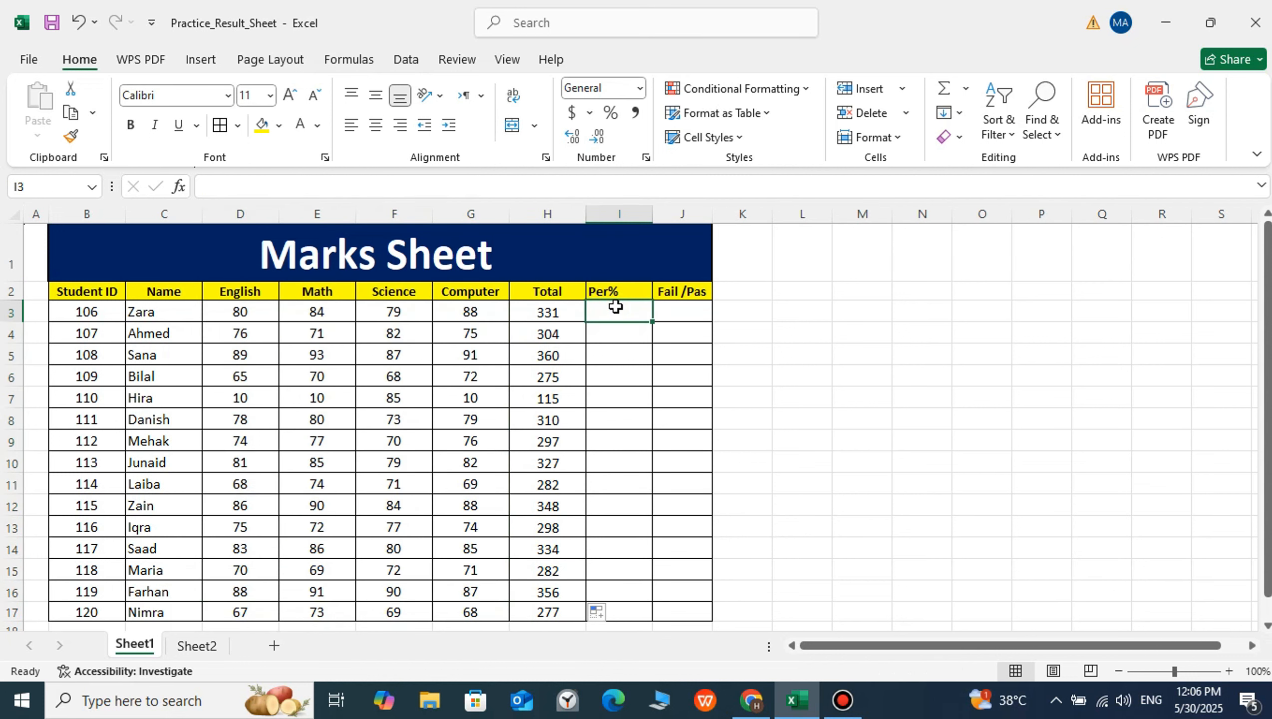
left_click(623, 348)
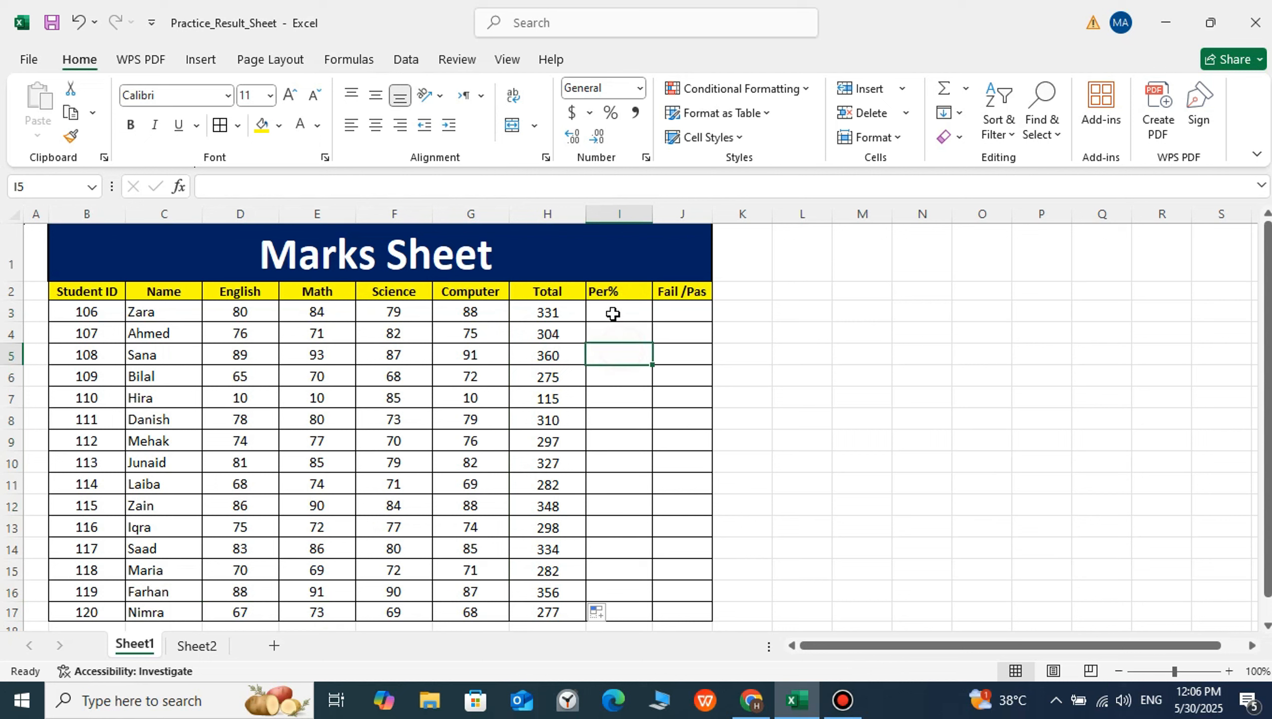
left_click(613, 313)
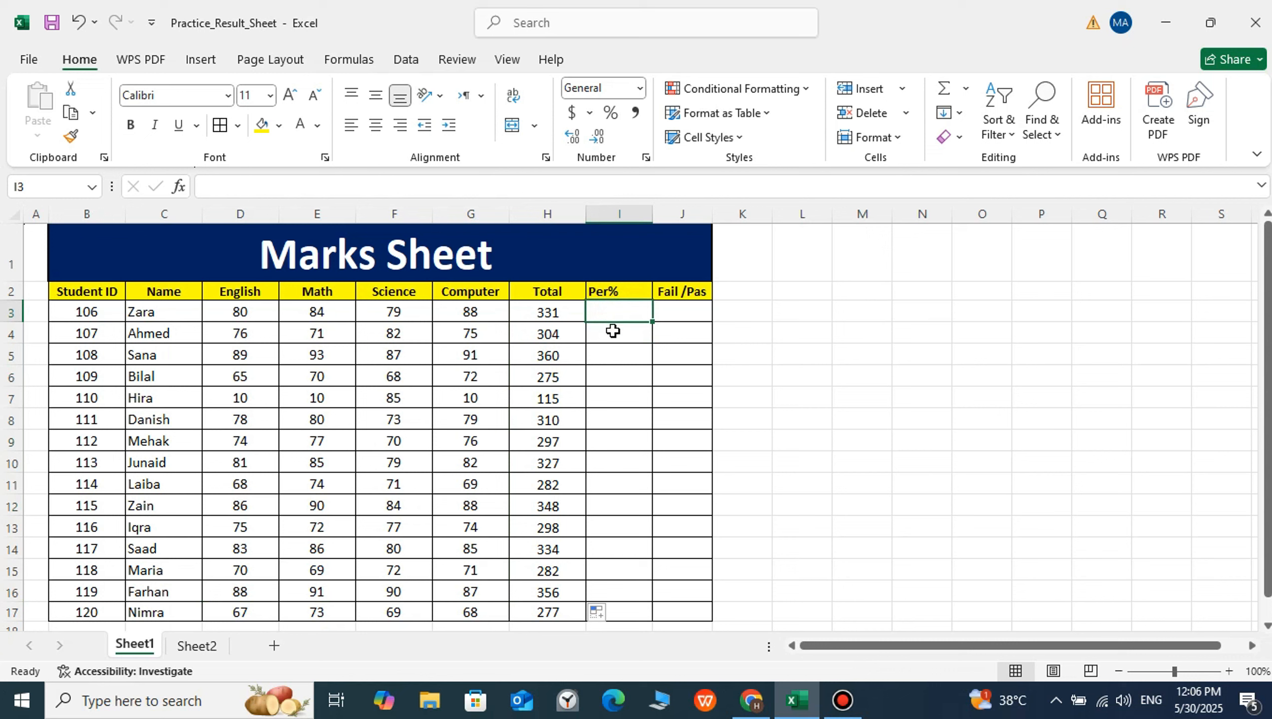
left_click(610, 330)
left_click(606, 313)
type("=")
left_click(562, 311)
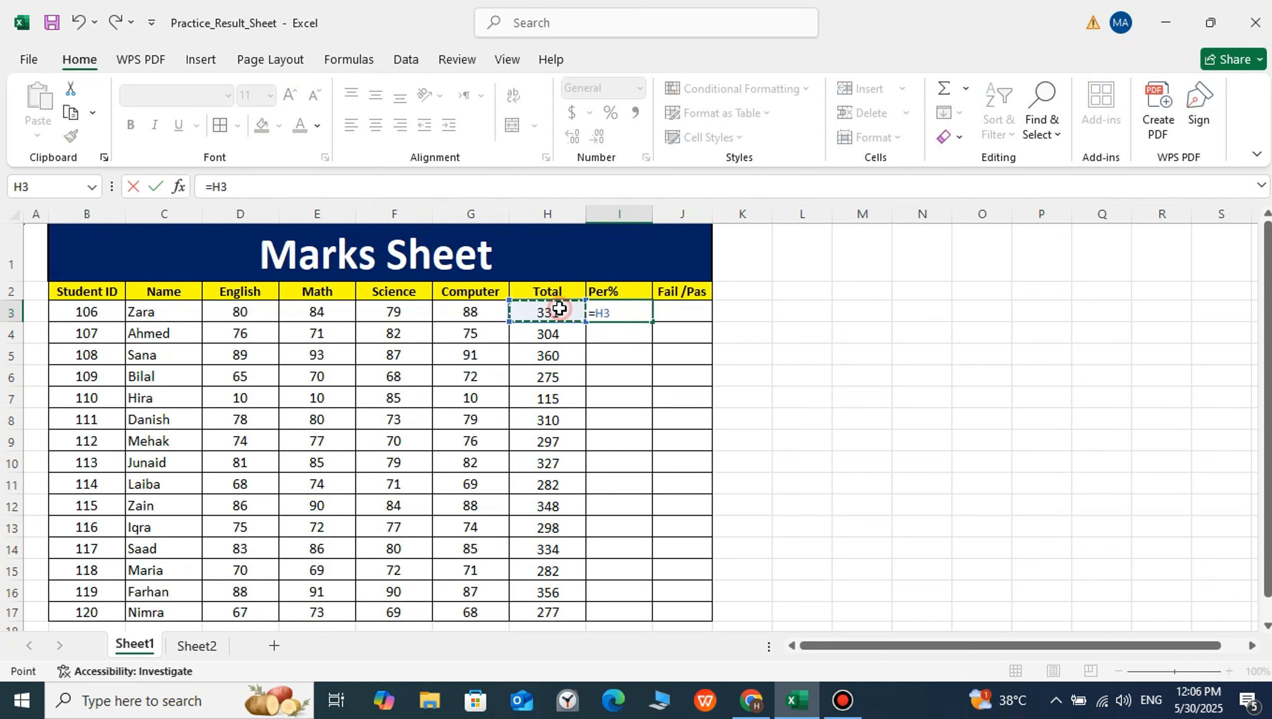
type("/400")
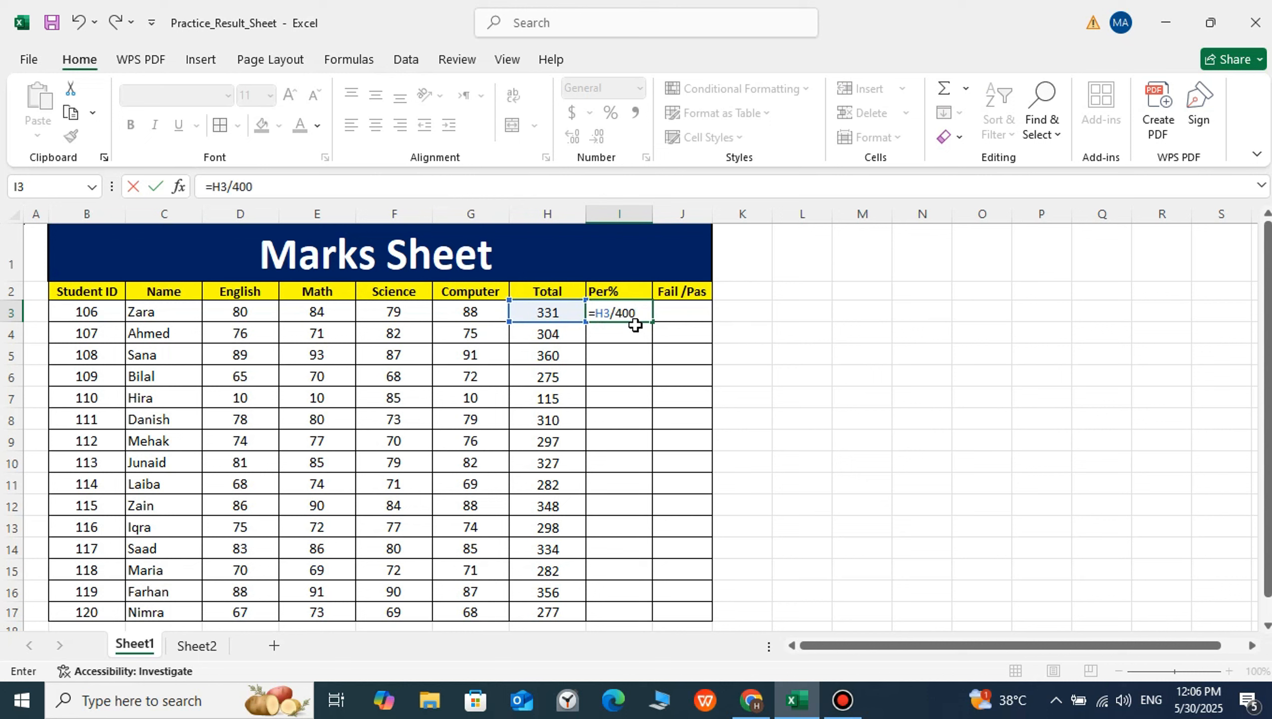
key("Return")
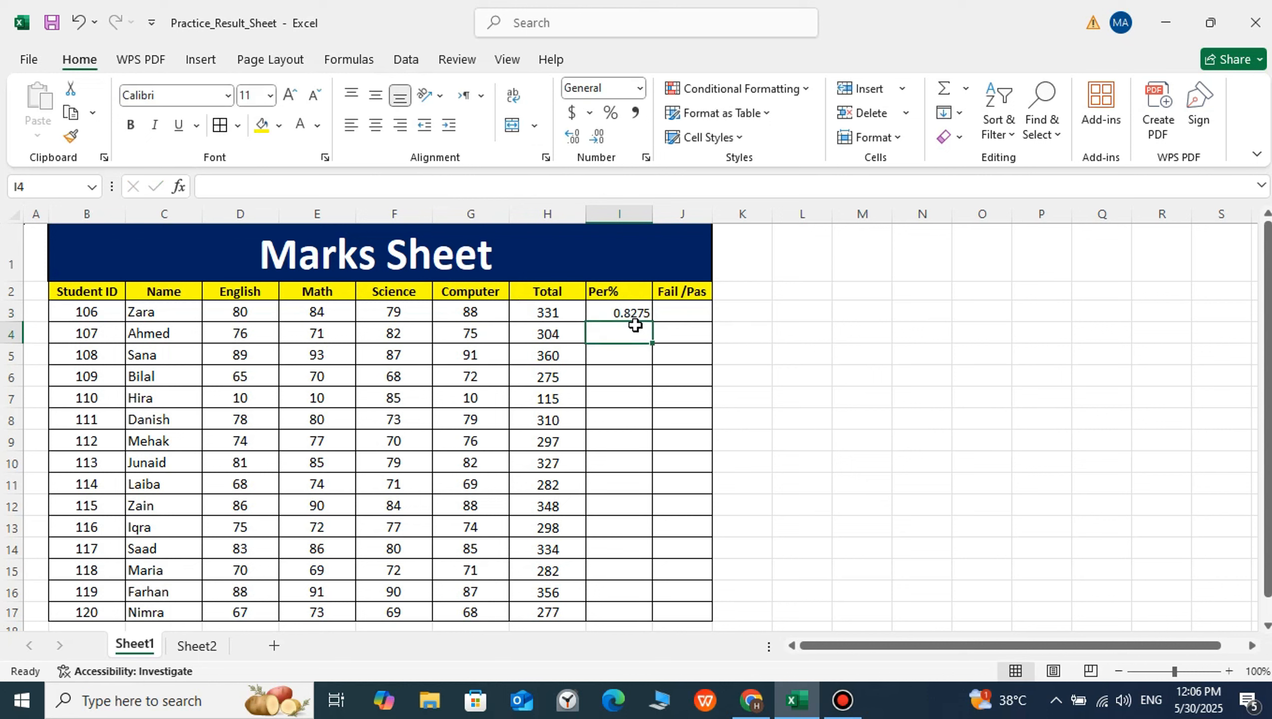
Centre the result in I3 and format it as a percentage
left_click(624, 312)
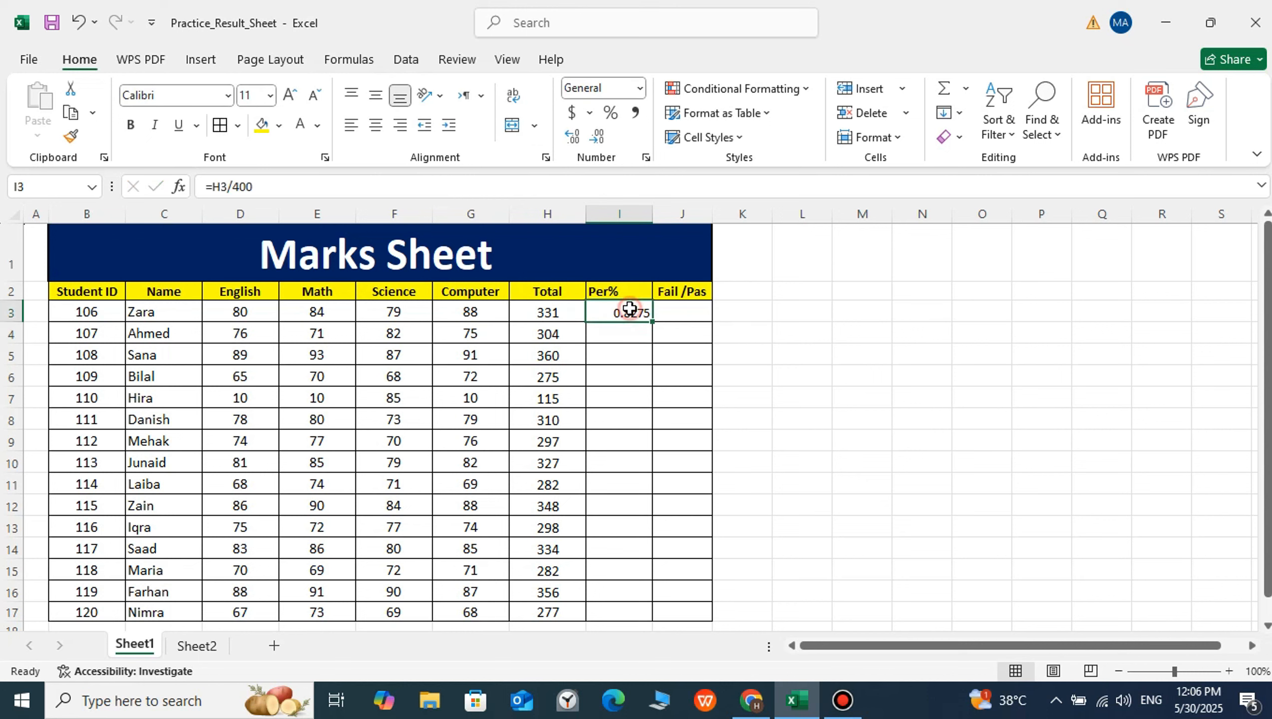
left_click(375, 125)
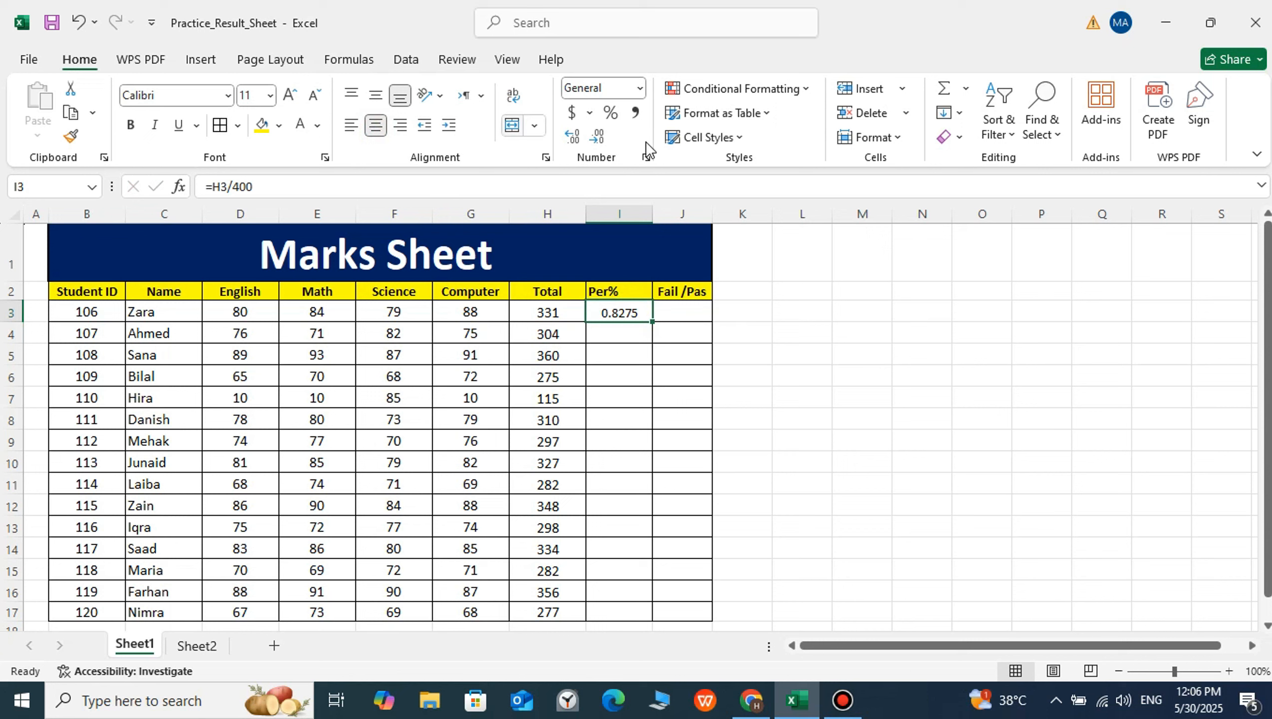
left_click(611, 117)
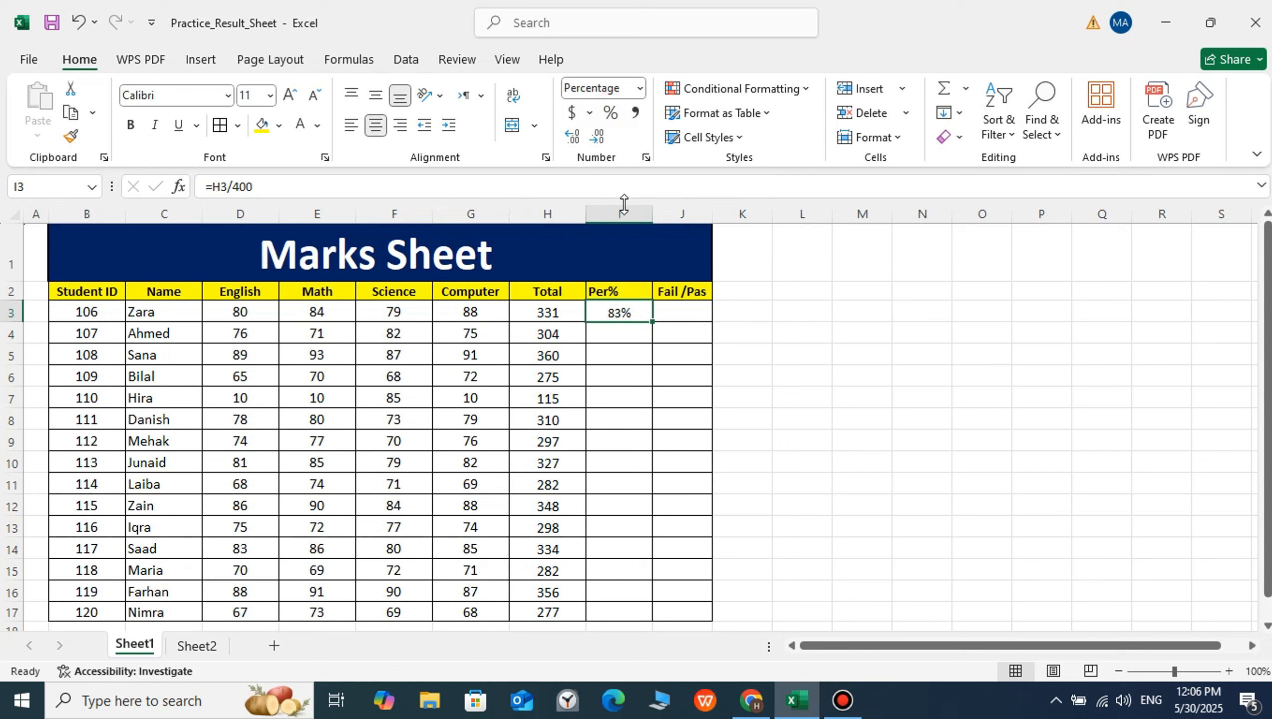
Copy the percentage formula and its formatting from I3 down the Per% column through I17
left_click(623, 331)
left_click(614, 312)
double_click(651, 320)
left_click(780, 342)
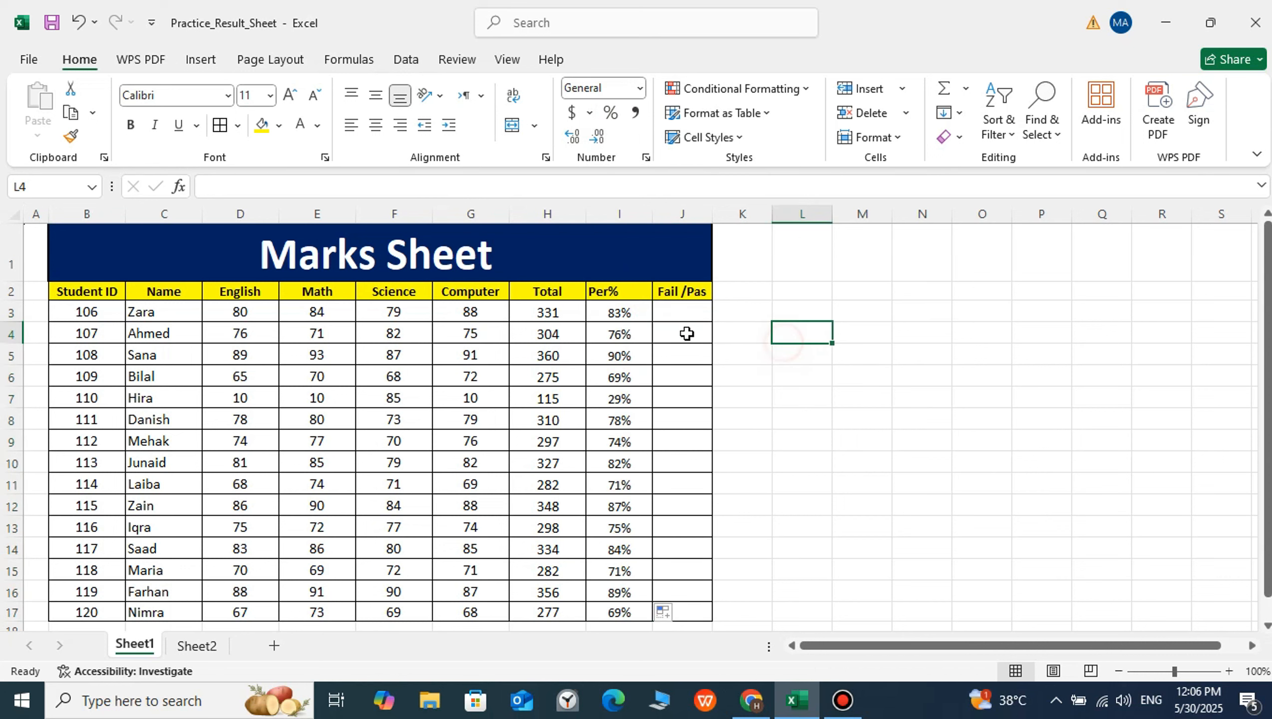
left_click(609, 319)
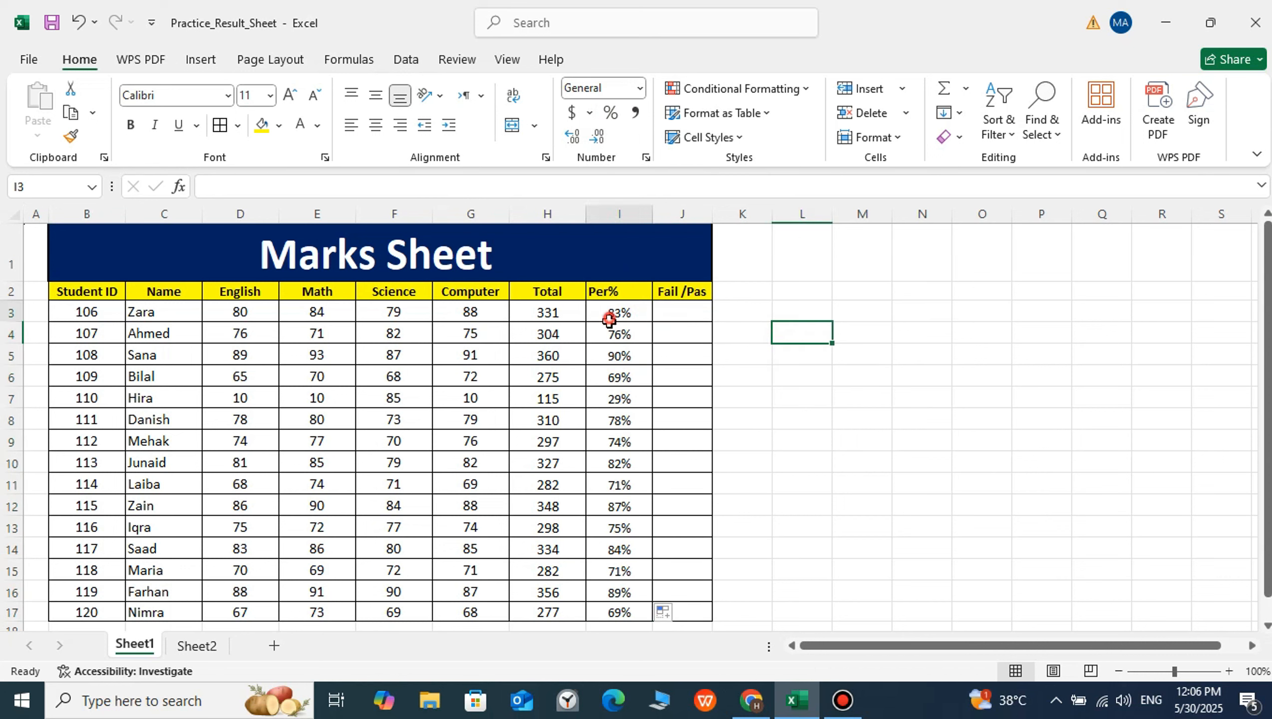
left_click_drag(609, 319, 592, 605)
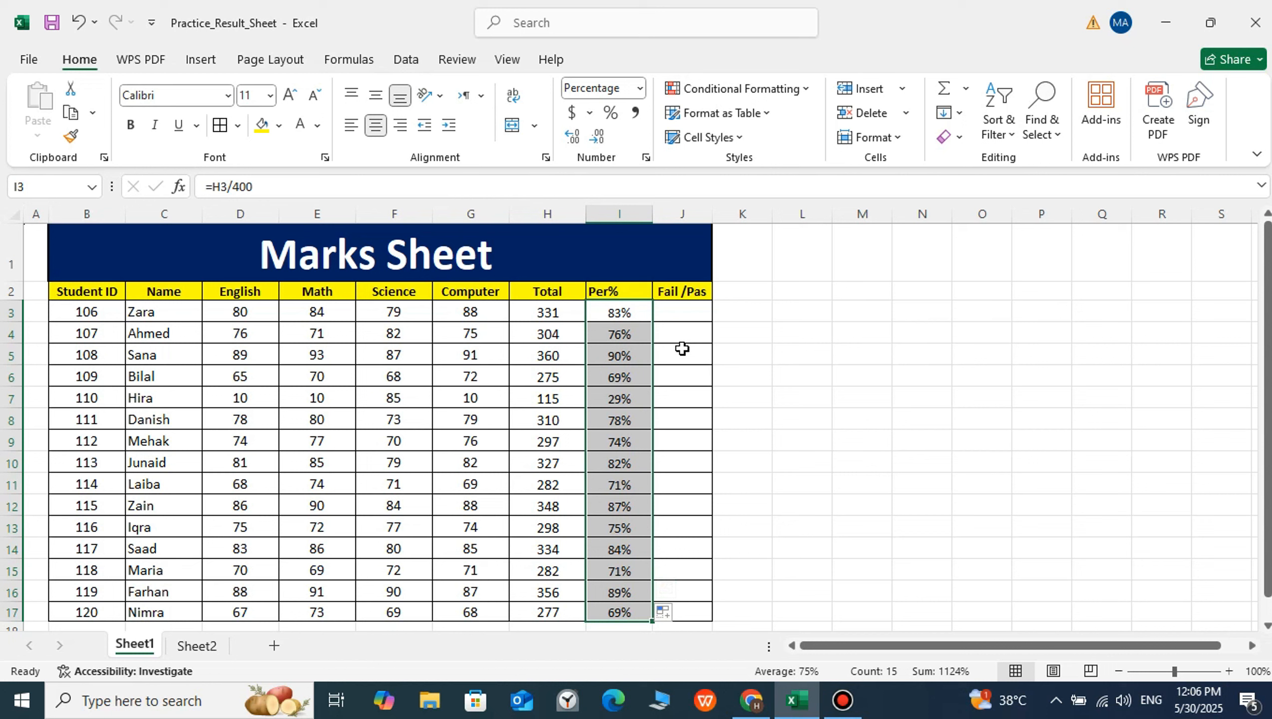
Enter the formula =IF(I3>40%,"Pass","Fail") in J3 to grade the first student
left_click(674, 313)
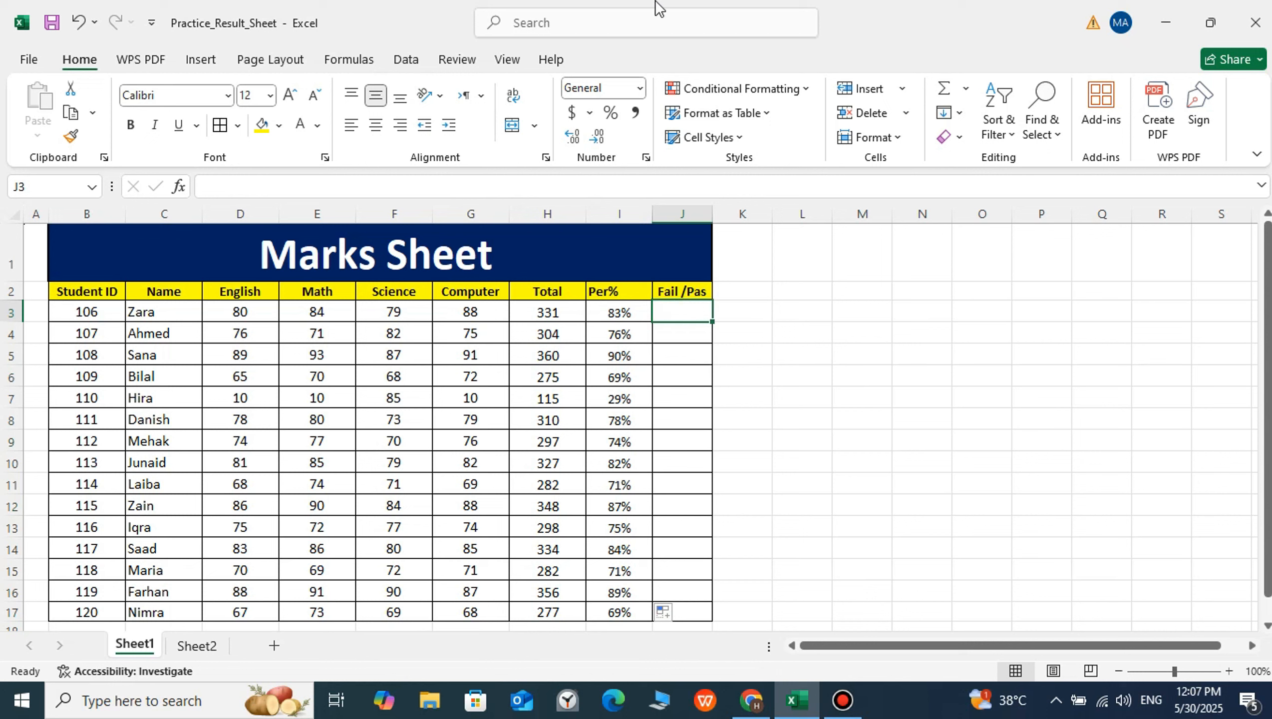
left_click(667, 372)
left_click(681, 309)
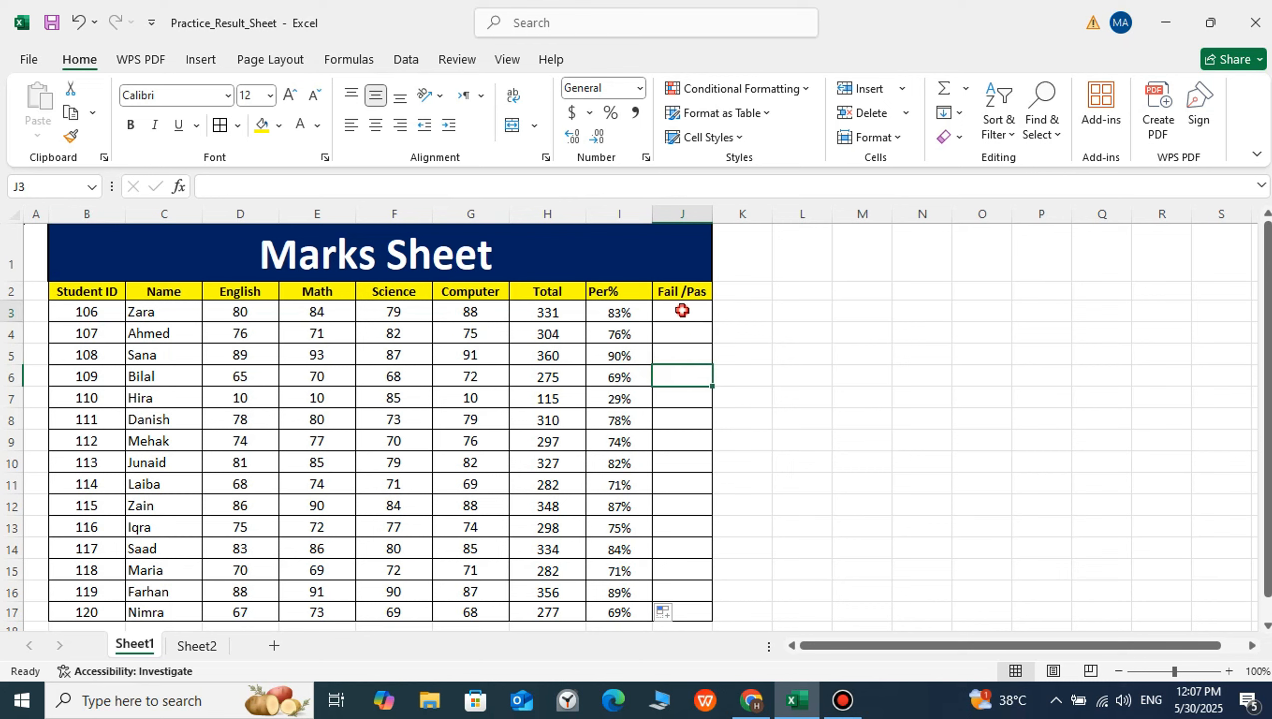
type("=if(")
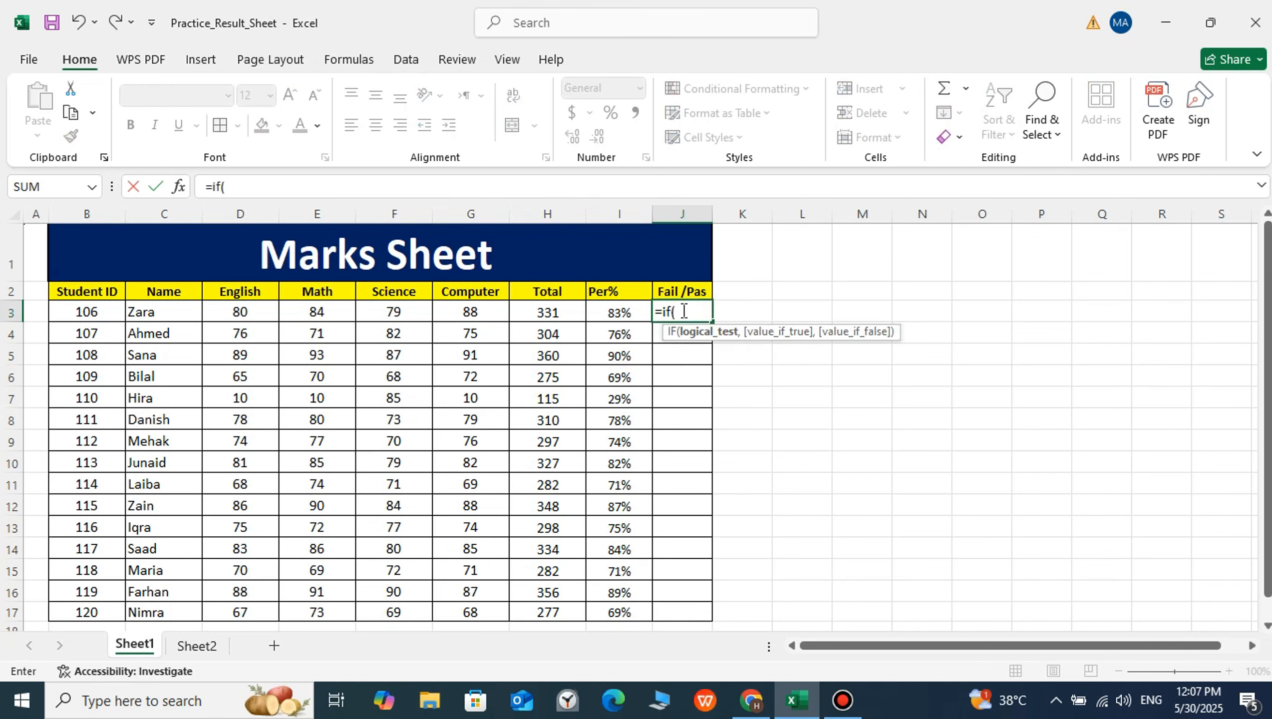
left_click(615, 312)
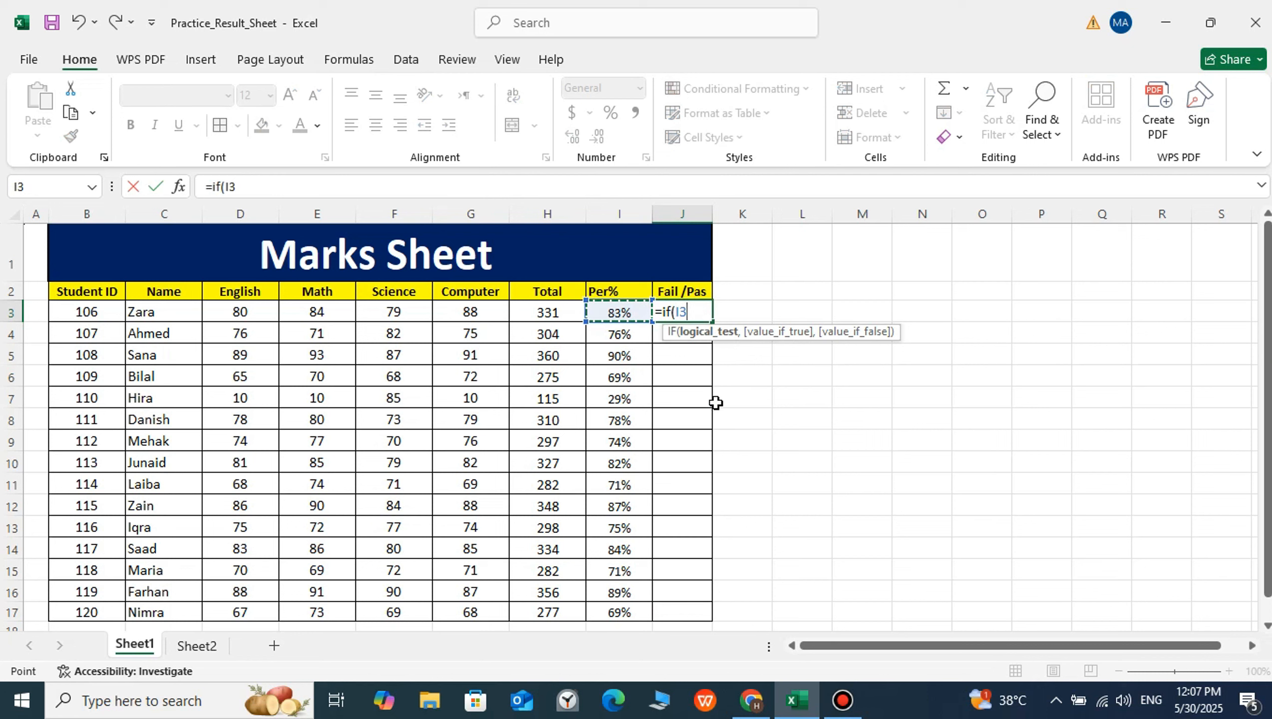
type(">40")
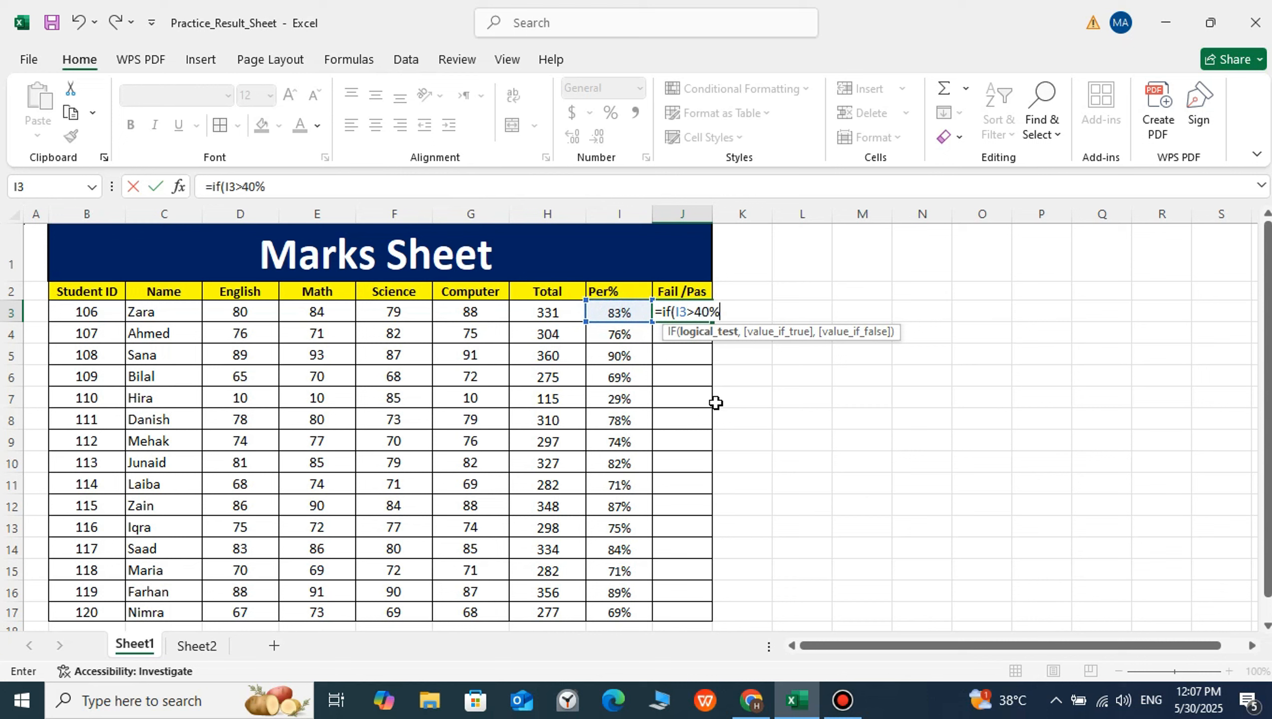
type("%,")
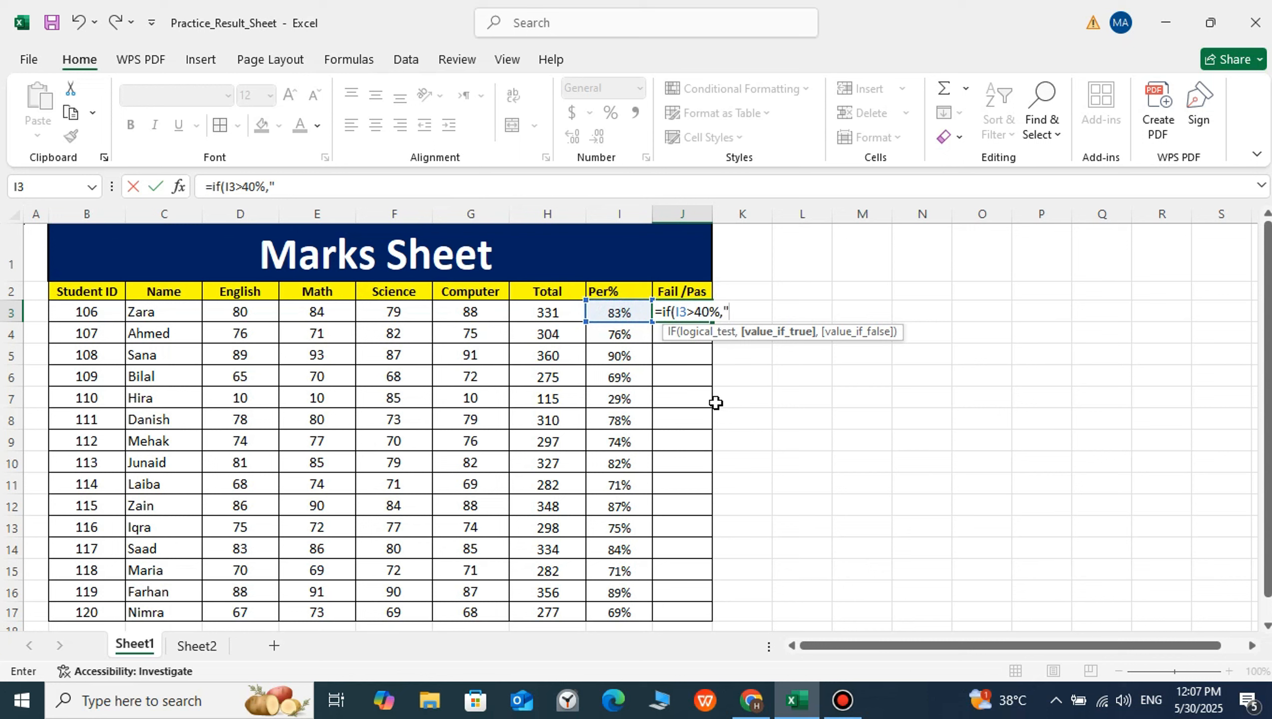
type("\"Pass\",\"Fail")
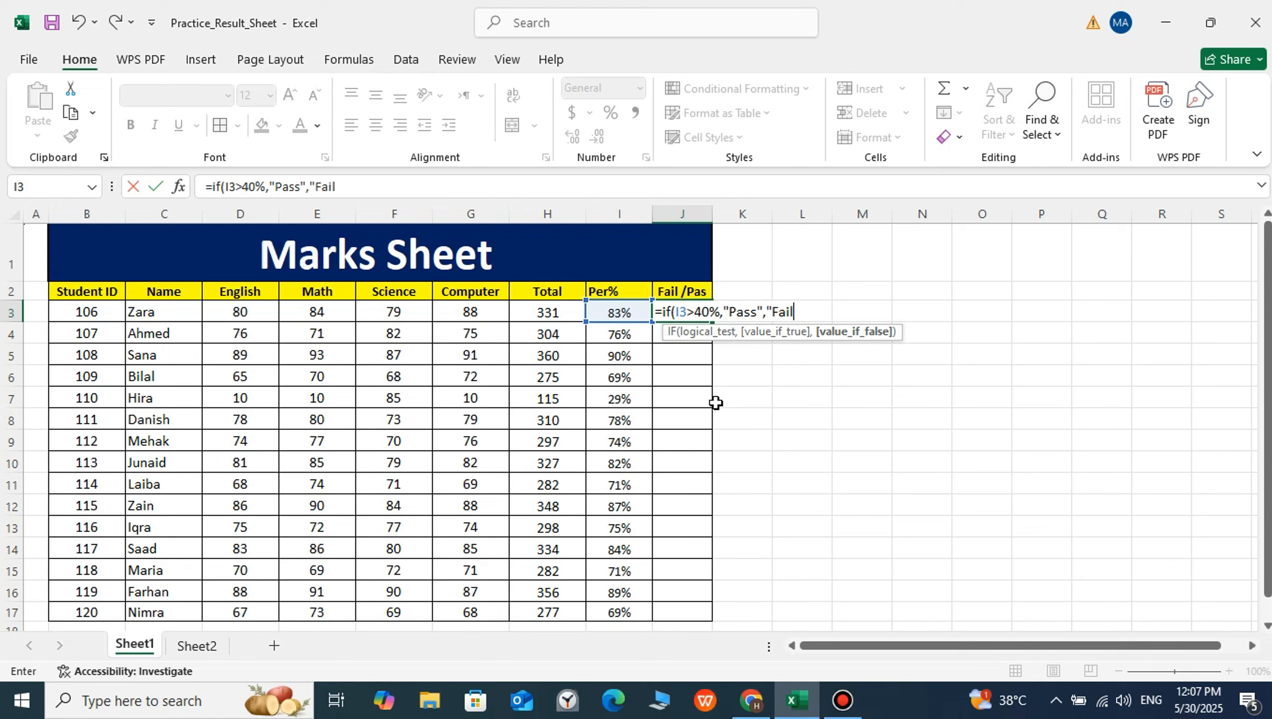
type(")")
key("Return")
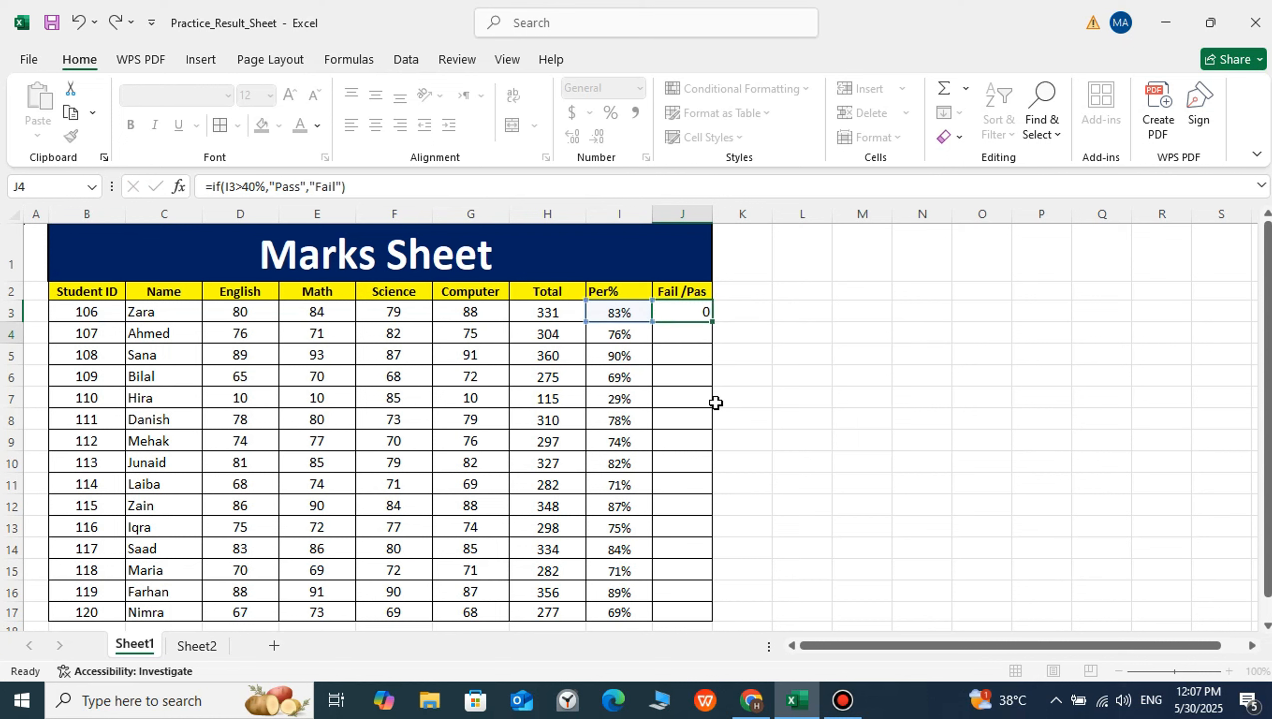
Copy the pass/fail formula from J3 down through J17 and check the formula in J7
left_click(685, 313)
left_click_drag(714, 322, 688, 612)
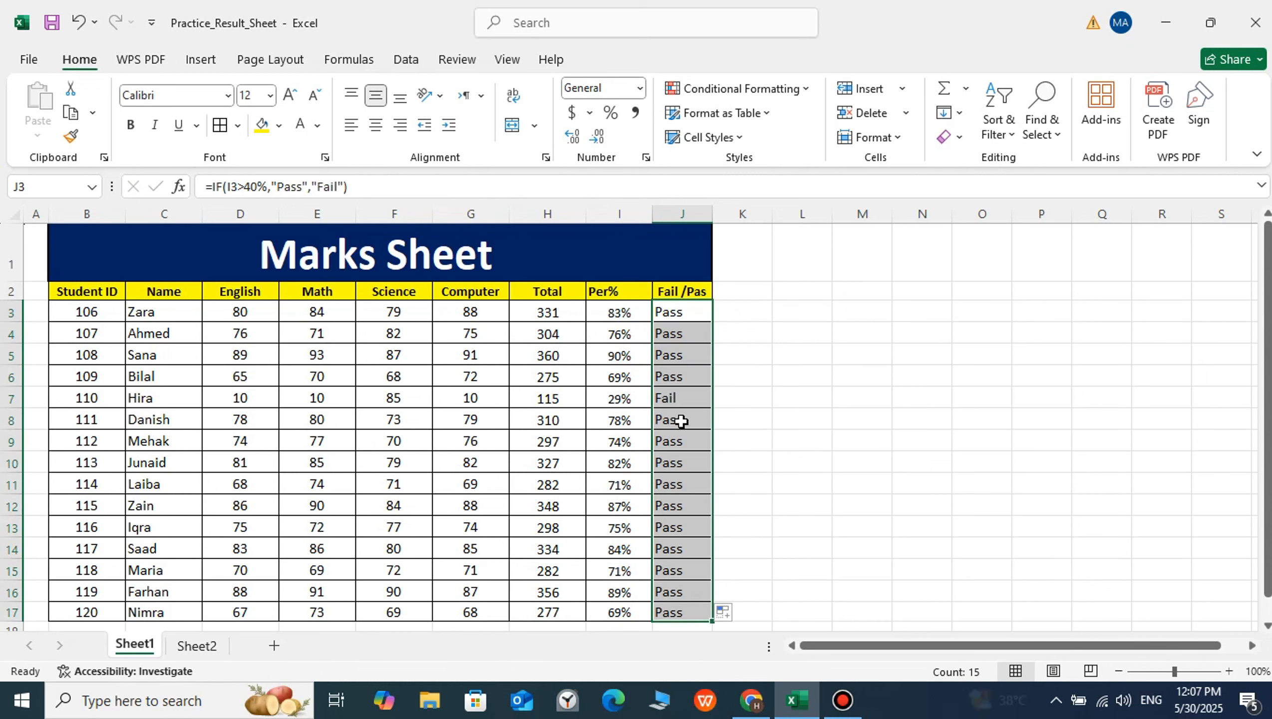
left_click(677, 400)
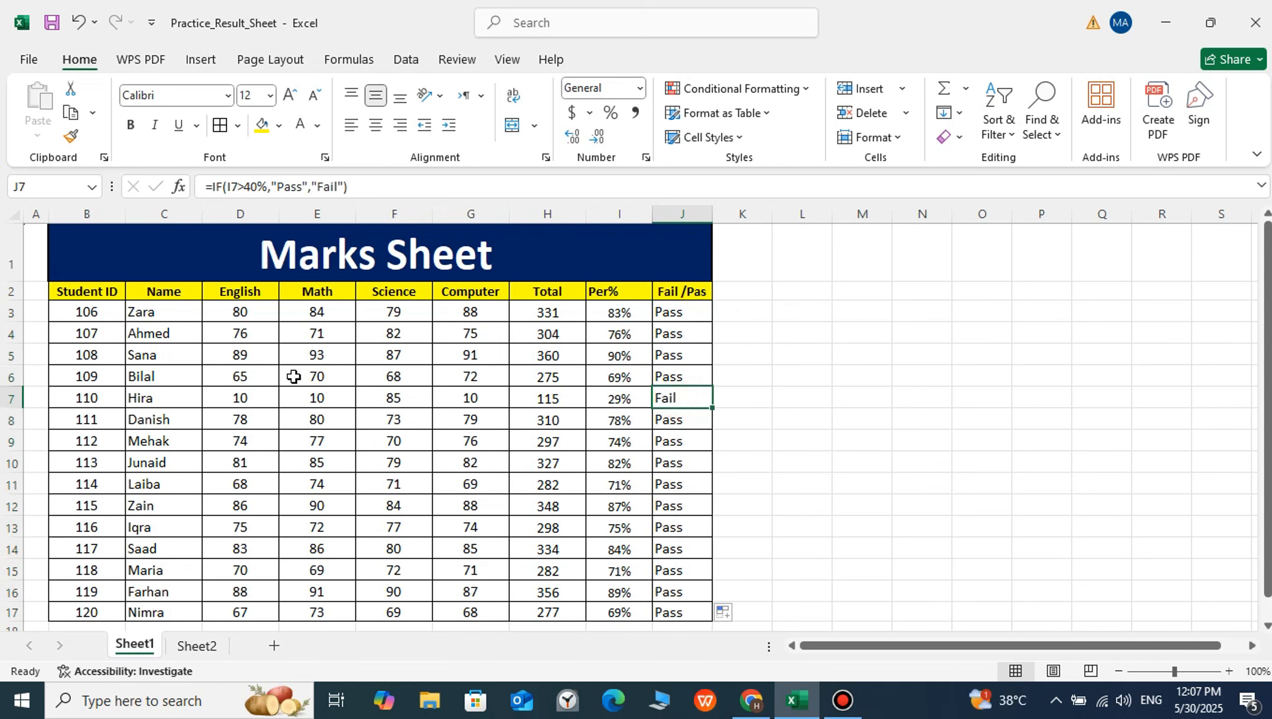
Change the first student's English mark in D3 to 10
left_click_drag(229, 397, 653, 399)
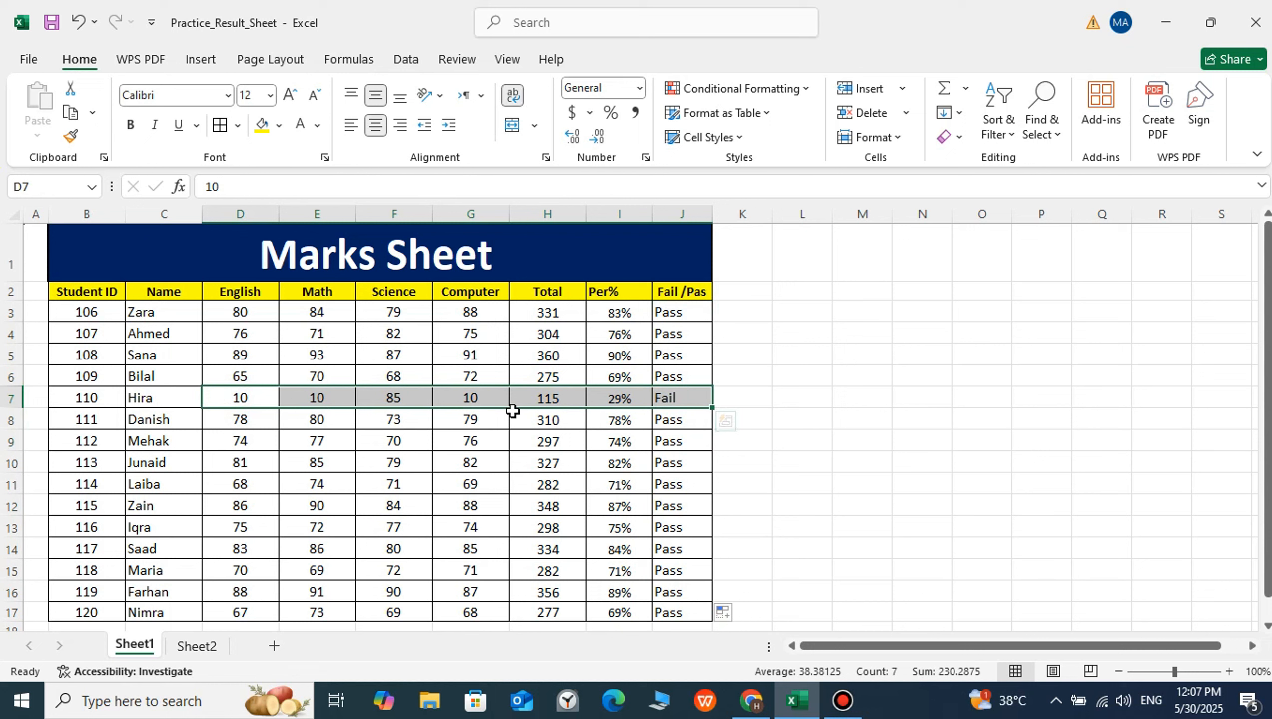
left_click(513, 458)
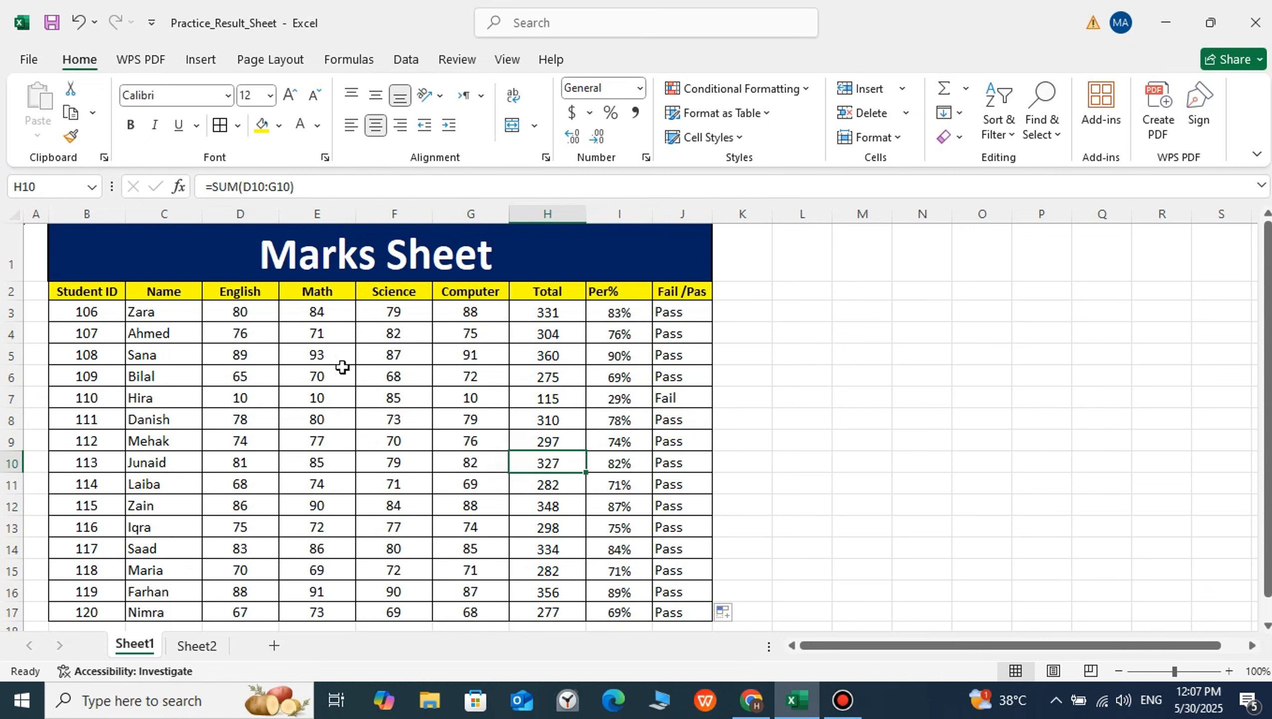
left_click(245, 312)
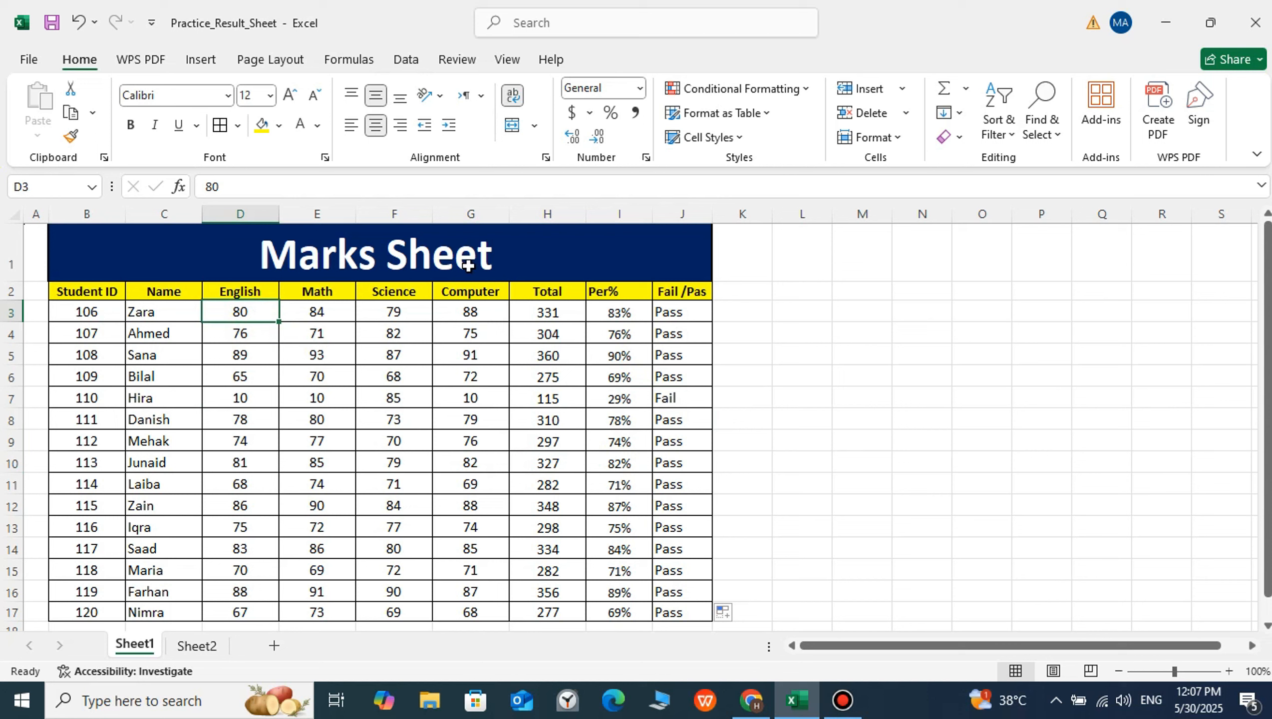
left_click(240, 334)
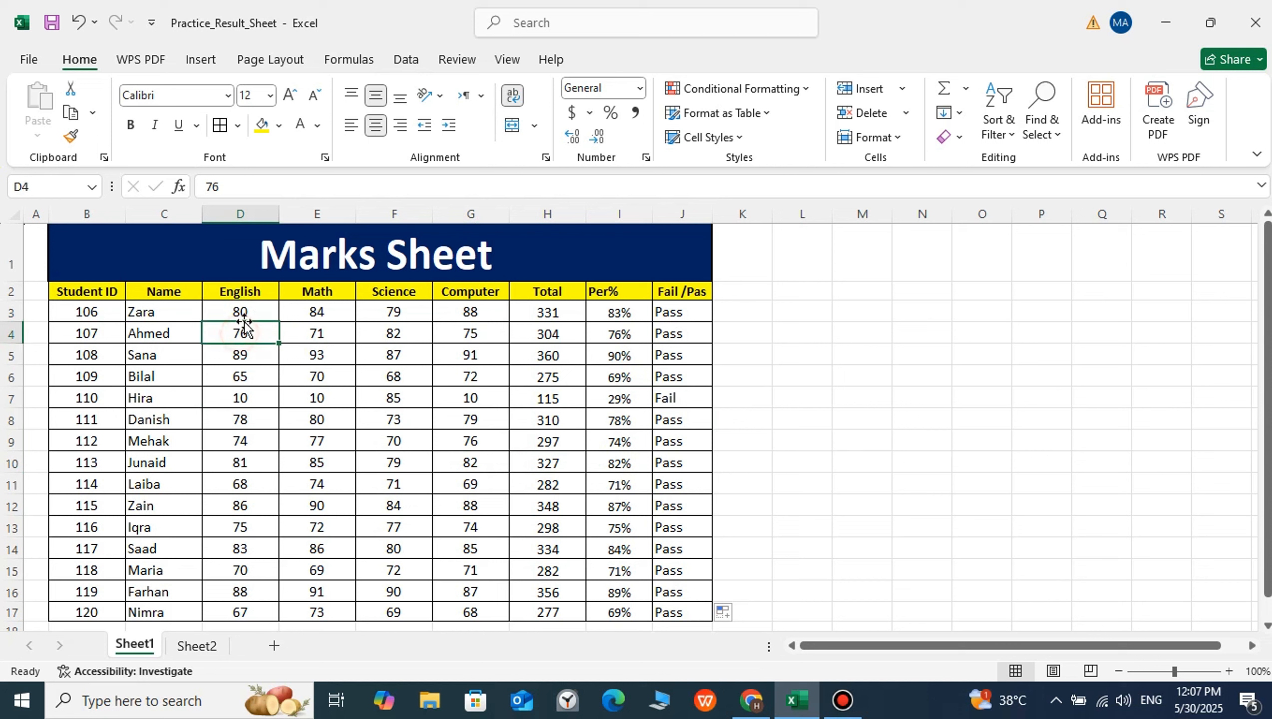
left_click(242, 312)
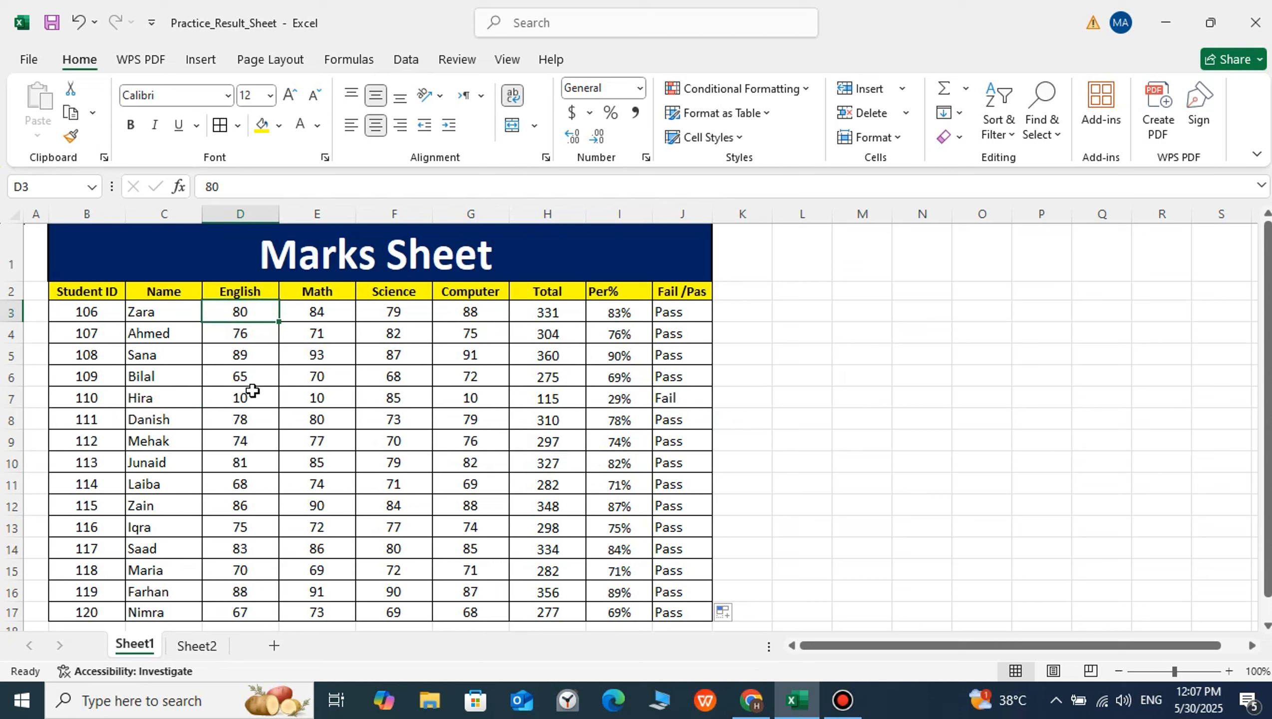
type("10")
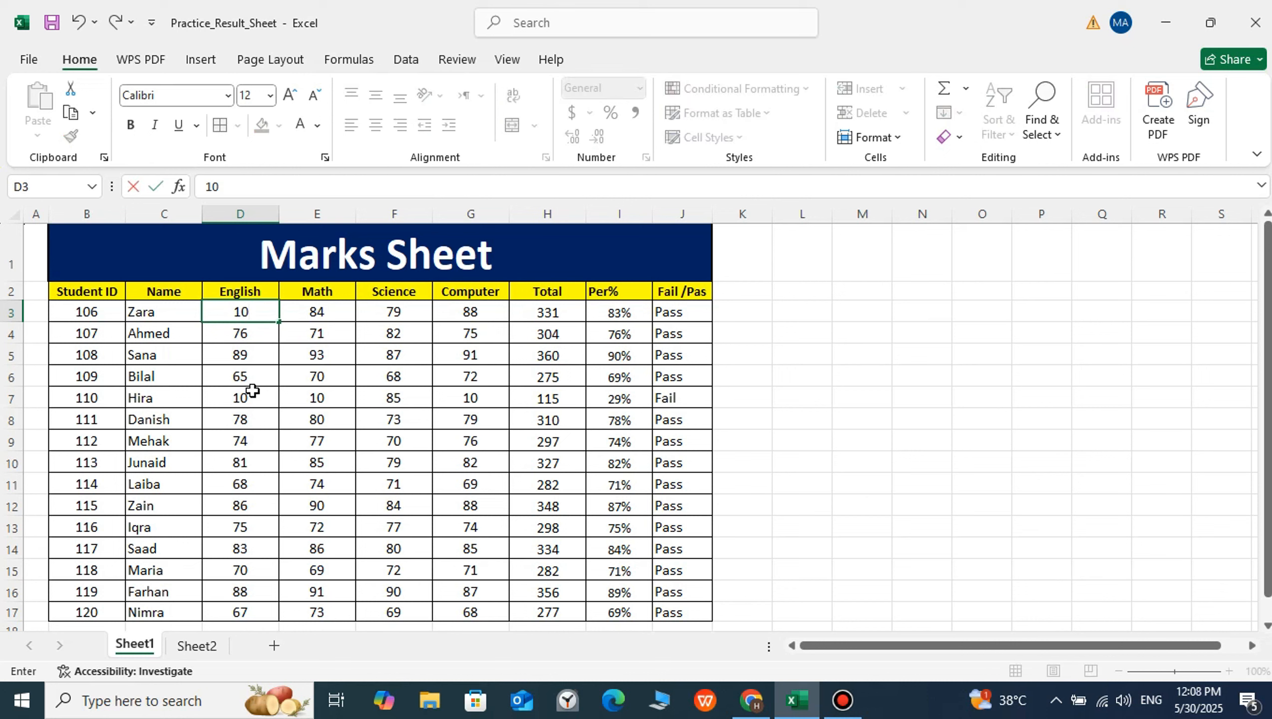
left_click(316, 376)
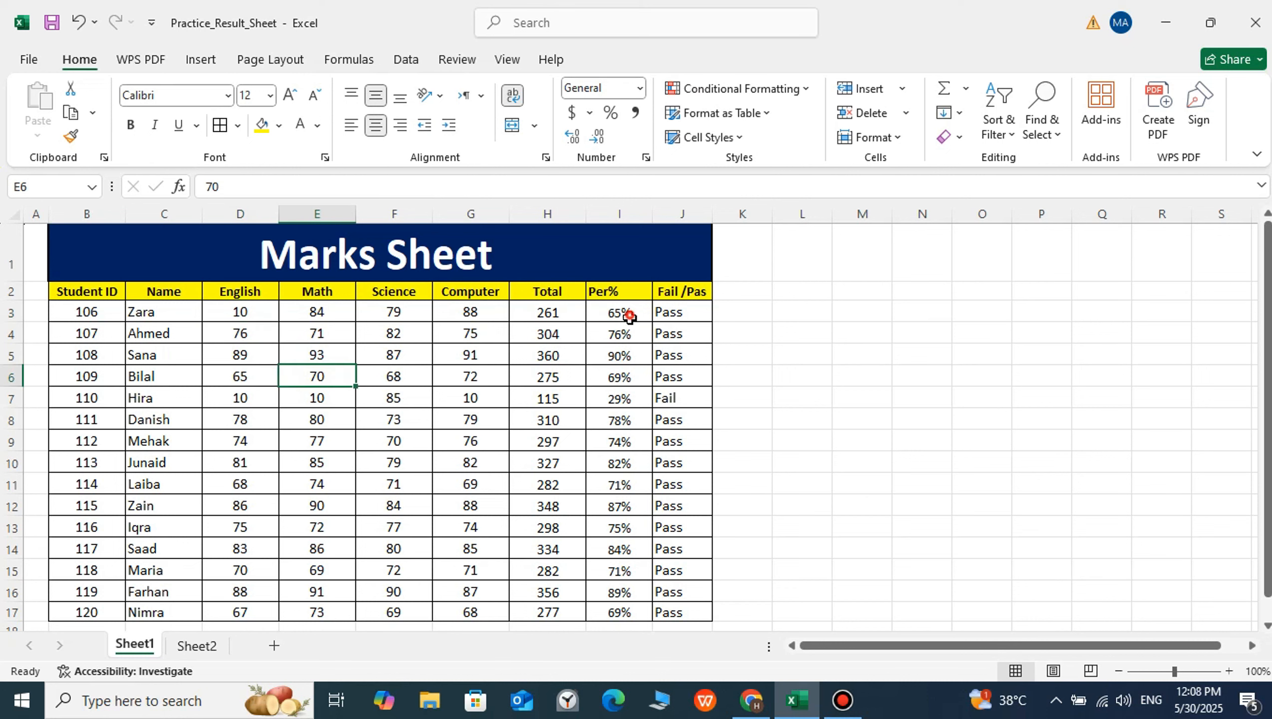
Middle-align the percentages in I3:I17 vertically
left_click_drag(629, 316, 612, 614)
left_click(370, 100)
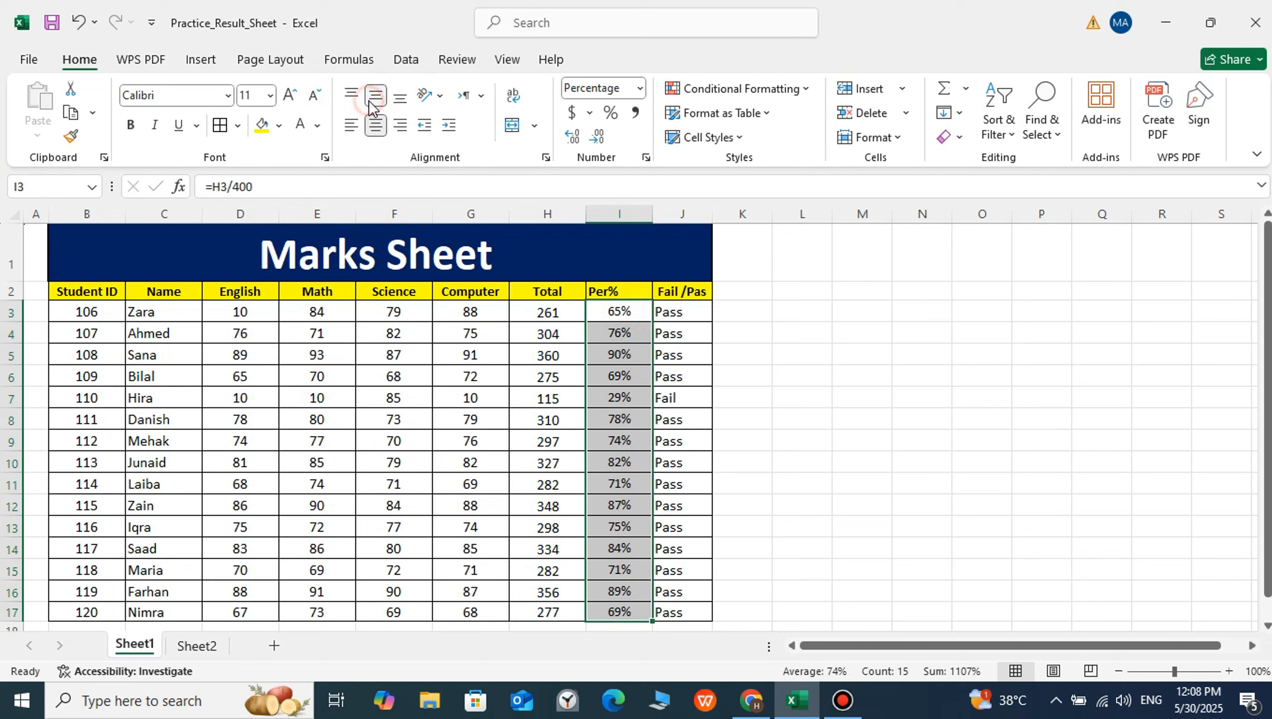
left_click(527, 329)
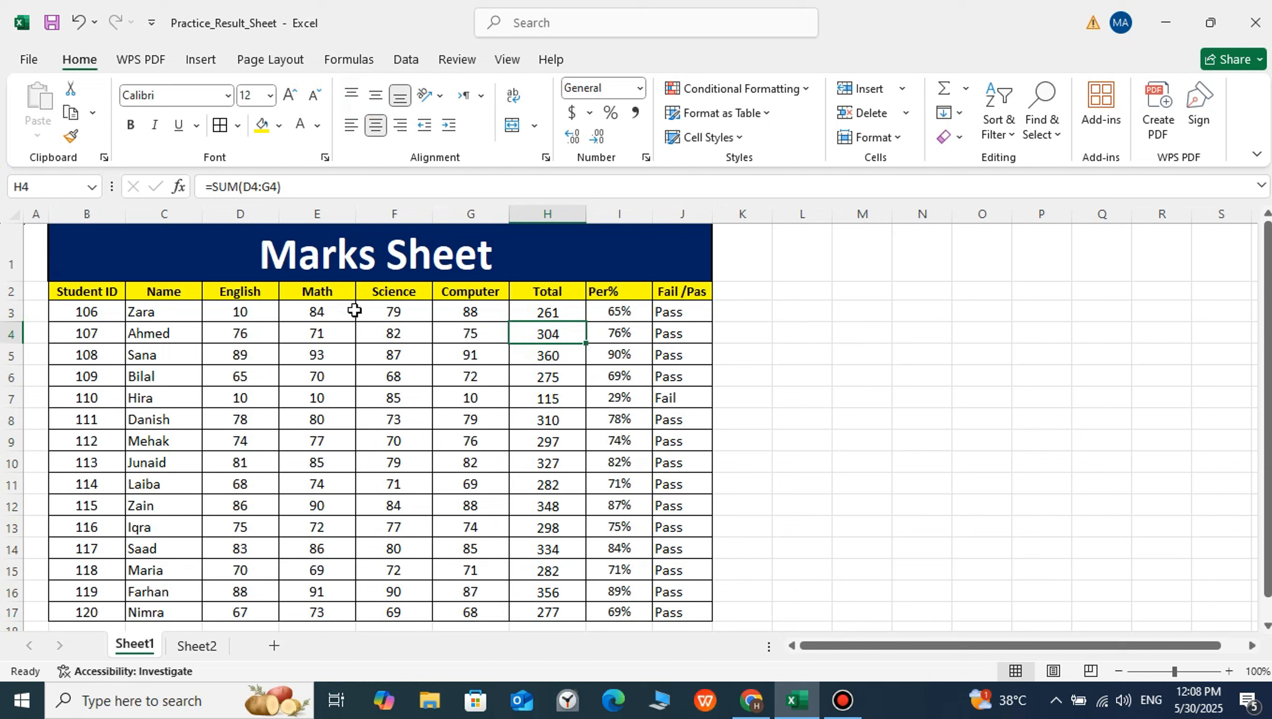
Set the first student's Math, Science and Computer marks in E3:G3 to 10 each and check the pass/fail result in J3
left_click(333, 310)
type("10")
key("Tab")
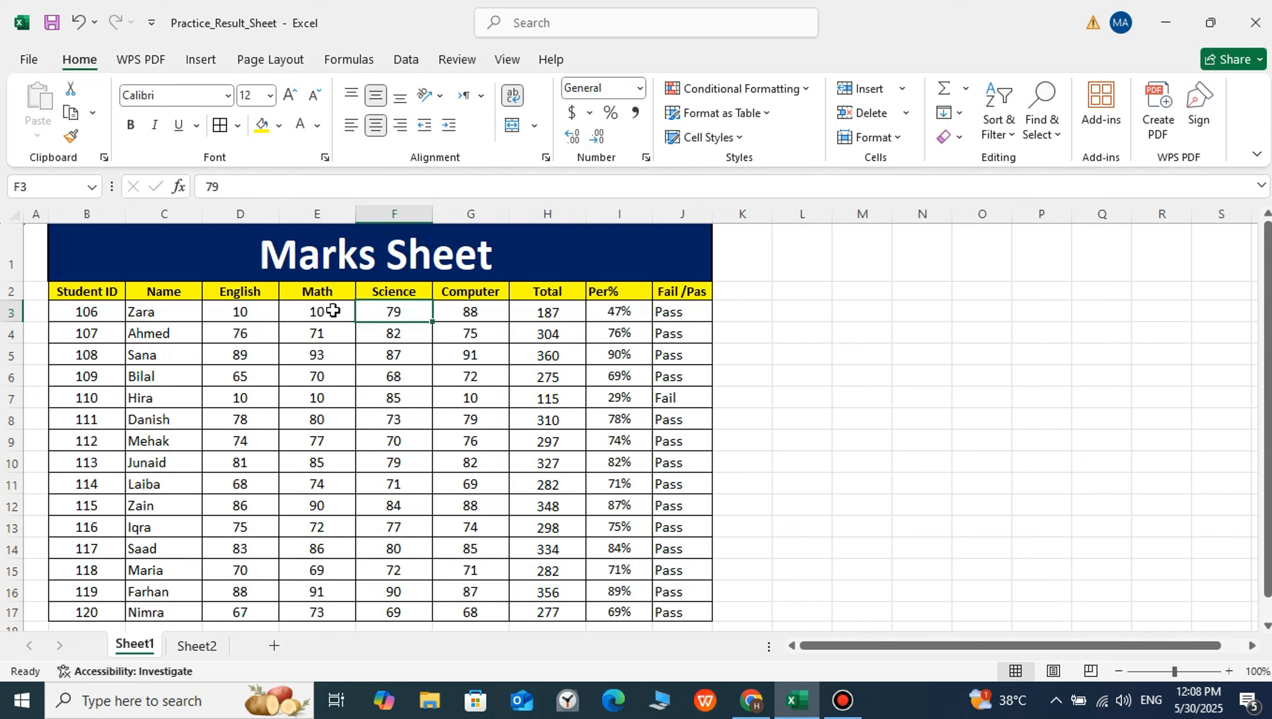
type("10")
key("Tab")
type("10")
key("Tab")
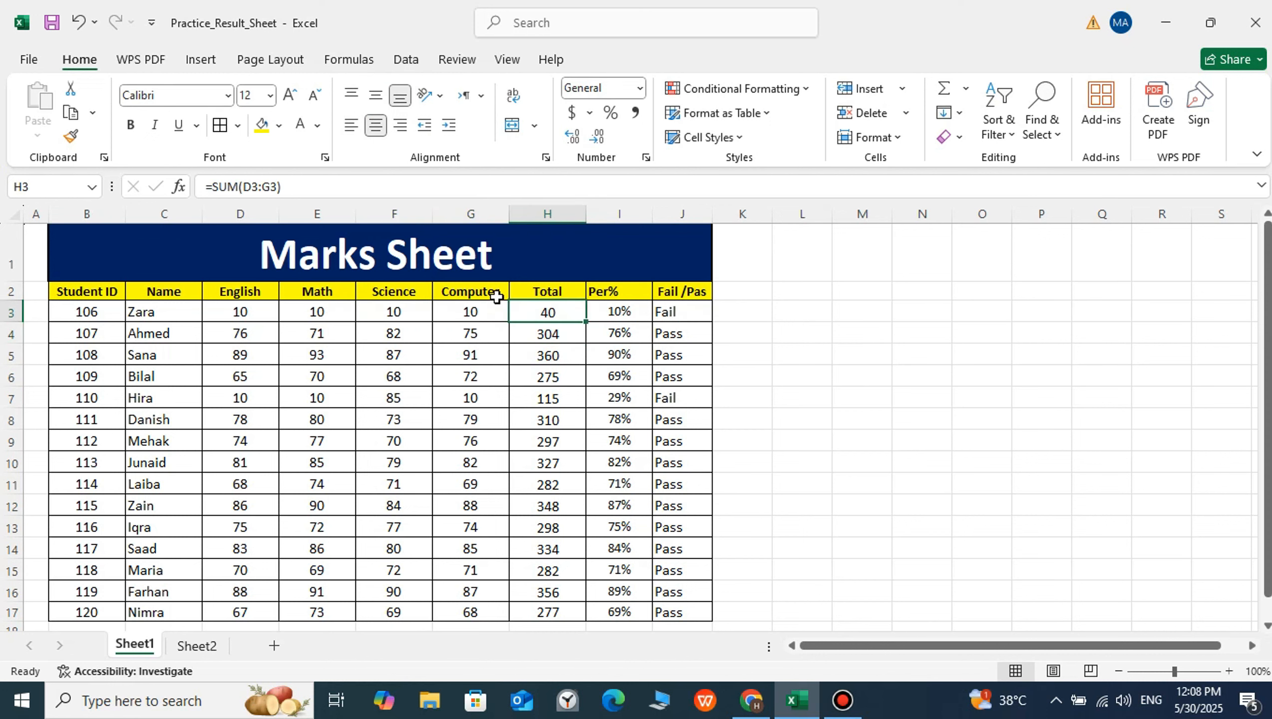
left_click(667, 309)
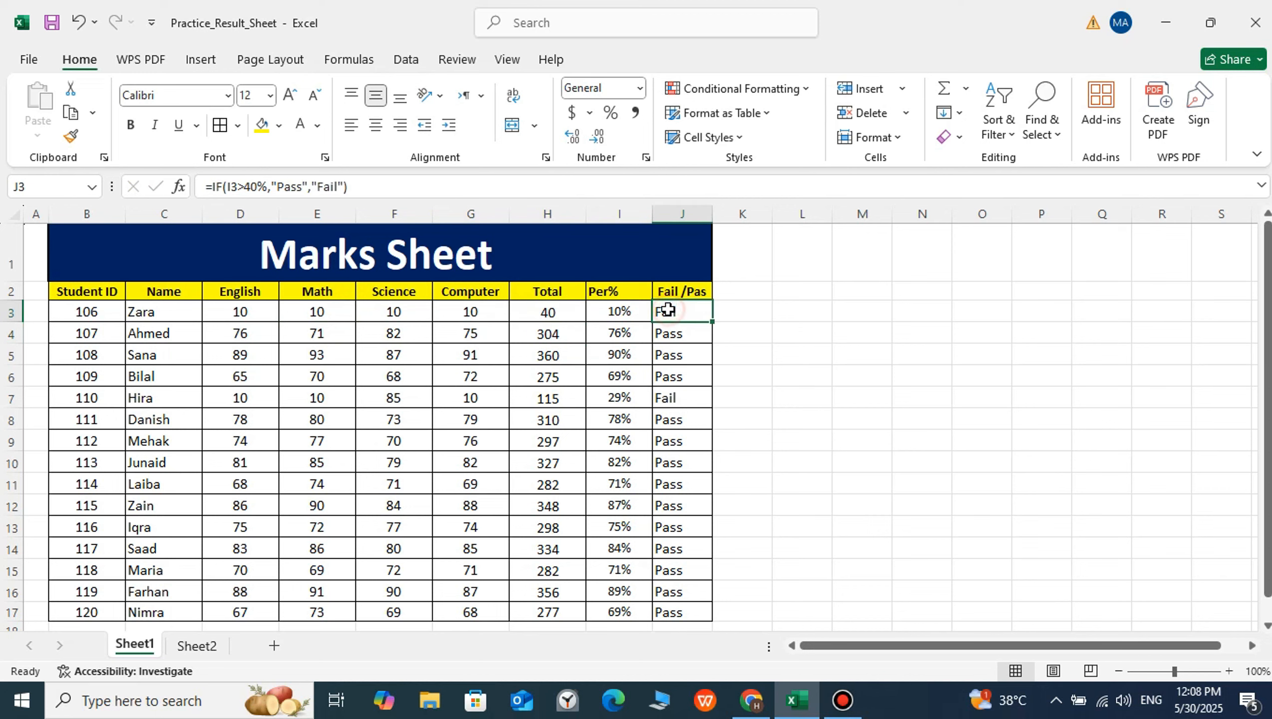
left_click(646, 352)
scroll(455, 385, "down", 1)
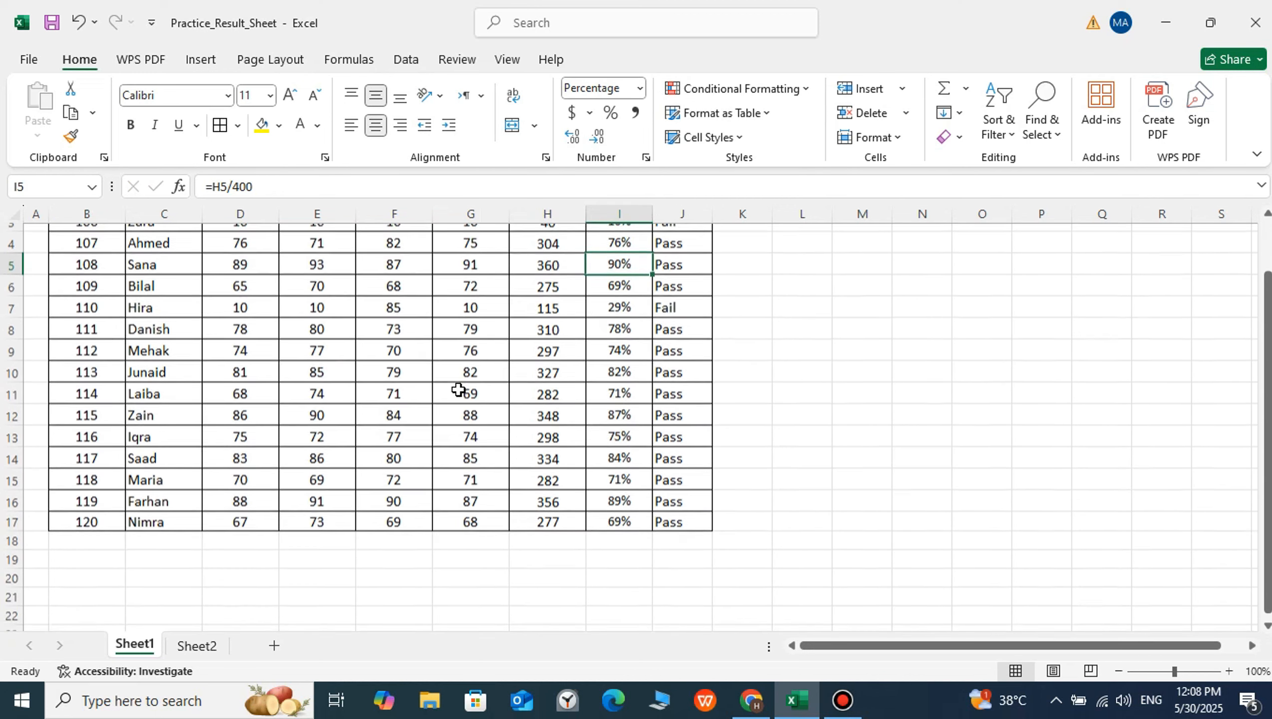
scroll(460, 389, "up", 1)
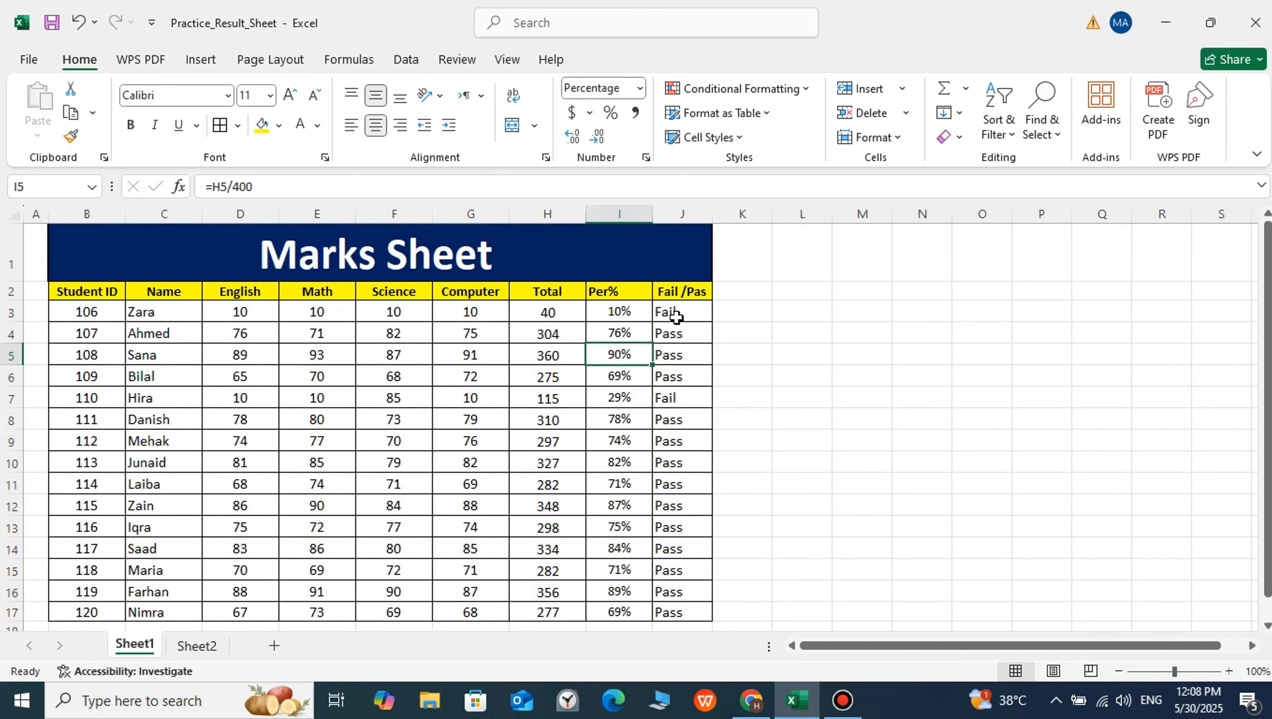
Add a conditional formatting rule to J3:J17 that gives cells containing "Fail" a Light Red Fill with Dark Red Text
left_click_drag(677, 314, 683, 612)
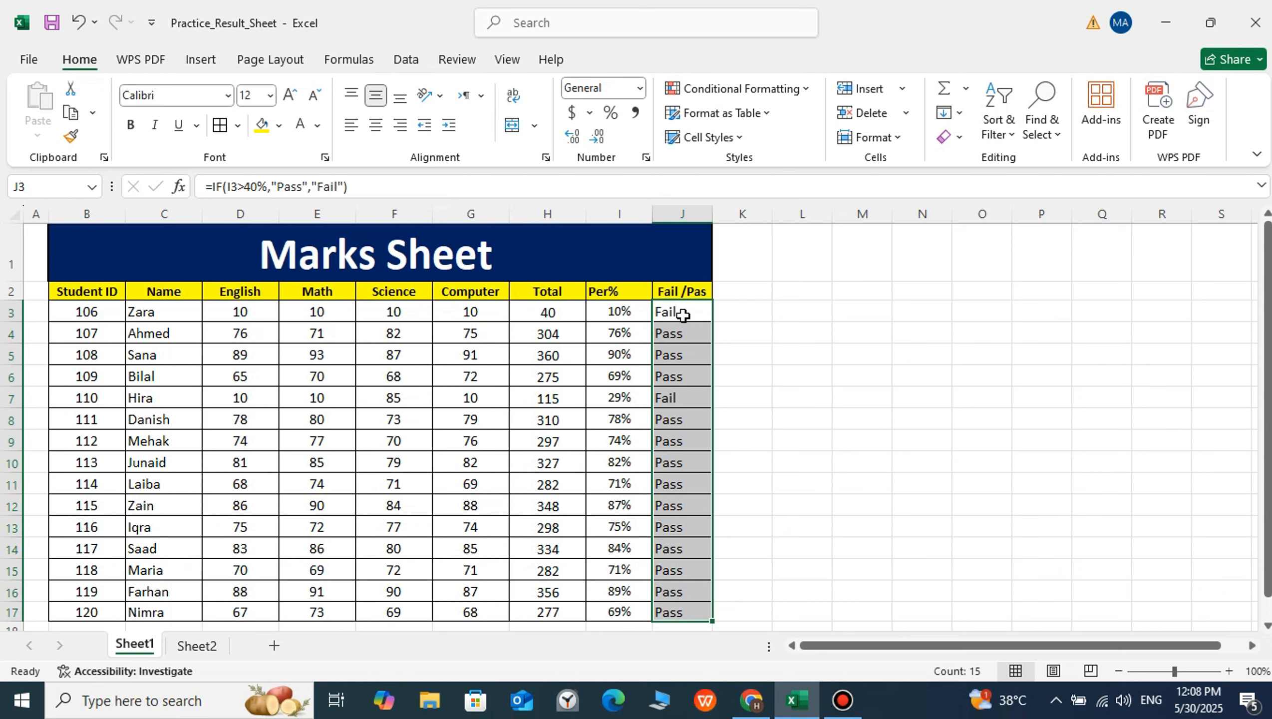
left_click(810, 354)
left_click_drag(687, 316, 688, 609)
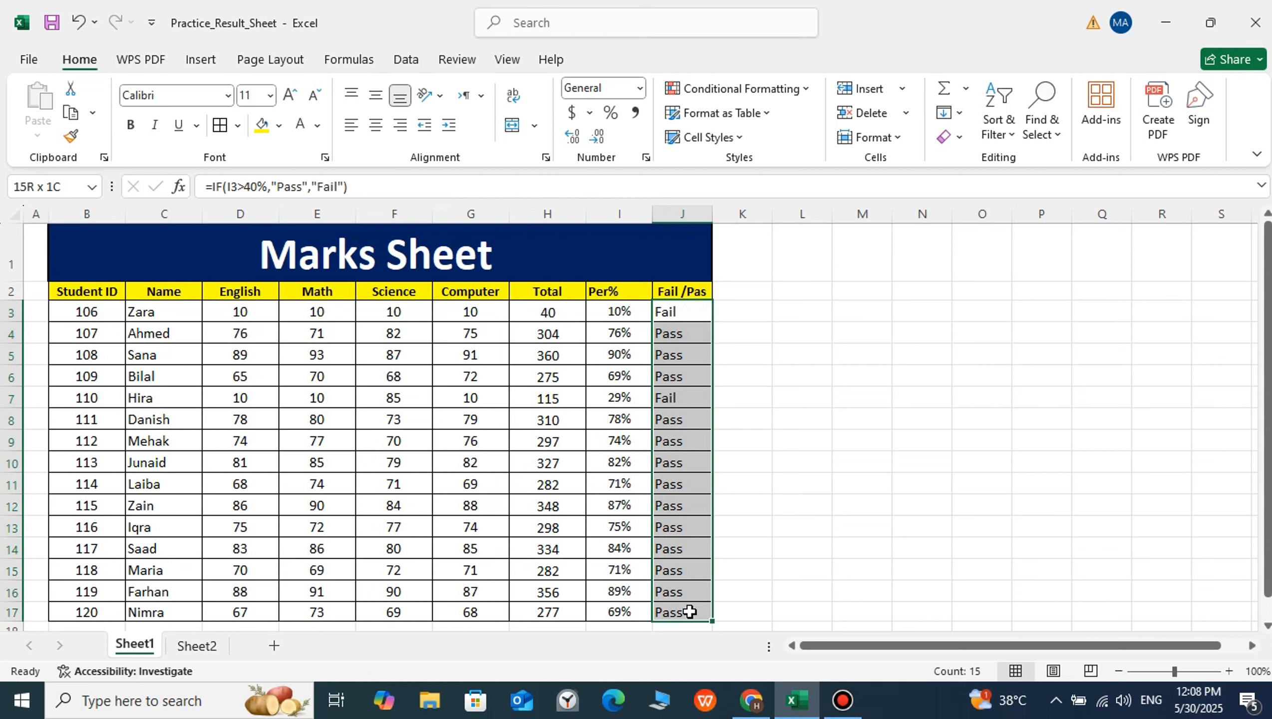
left_click(811, 102)
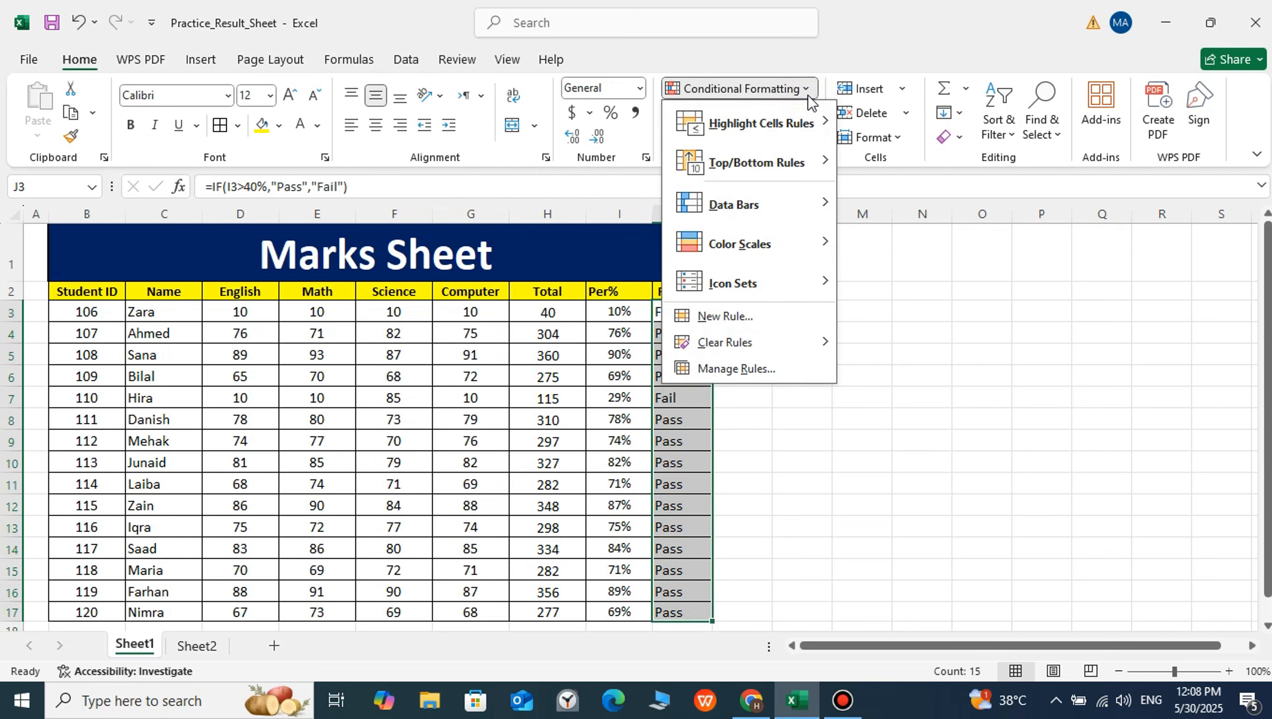
mouse_move(786, 135)
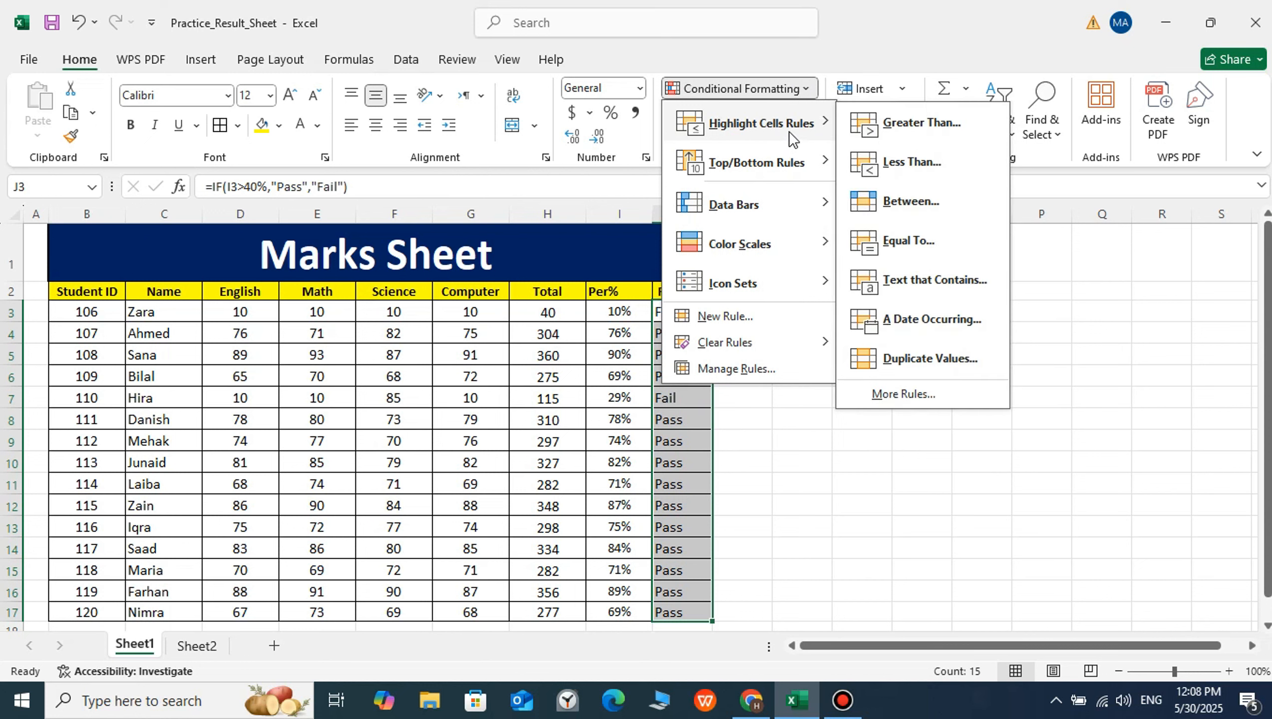
left_click(927, 282)
left_click_drag(679, 352, 909, 336)
type("F")
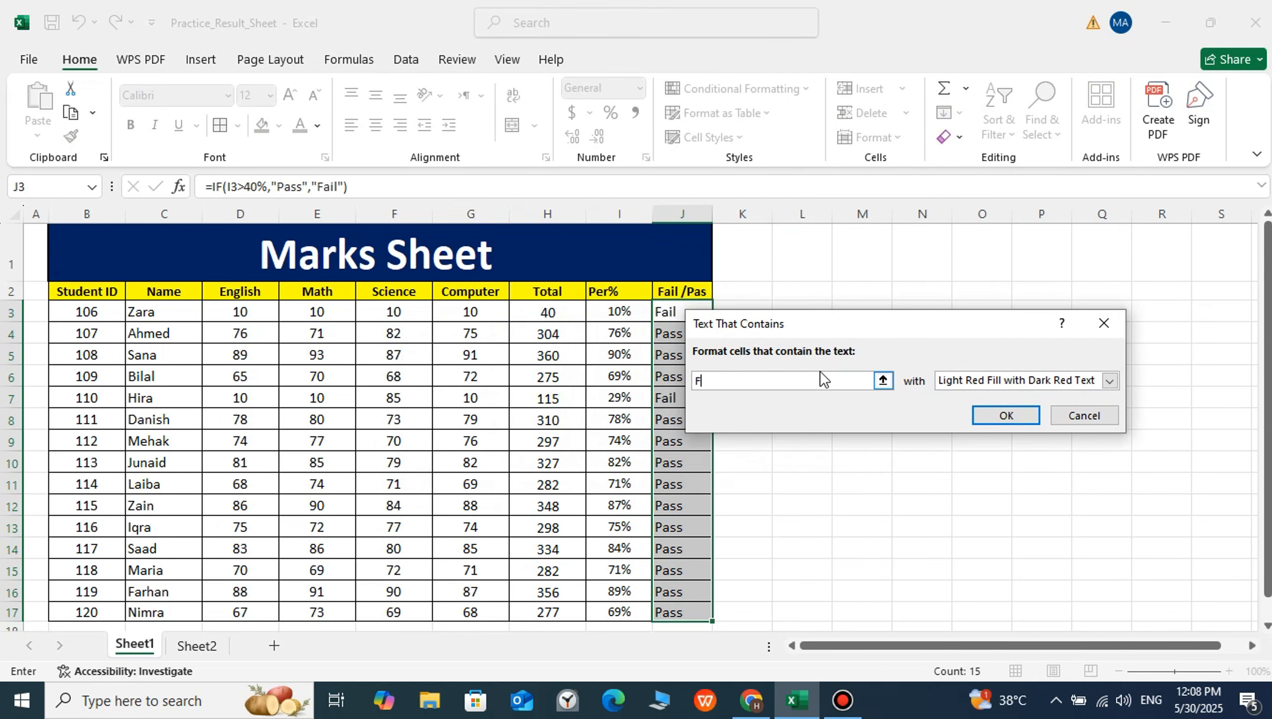
type("ail")
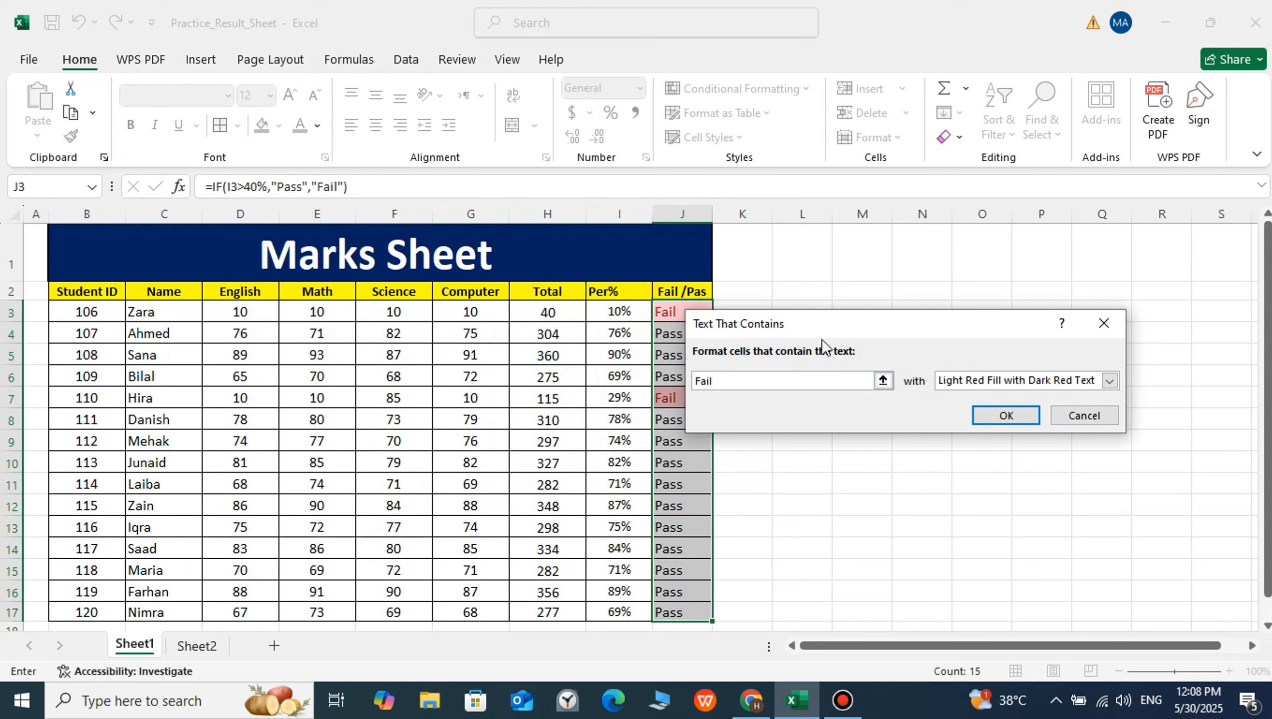
left_click(1109, 381)
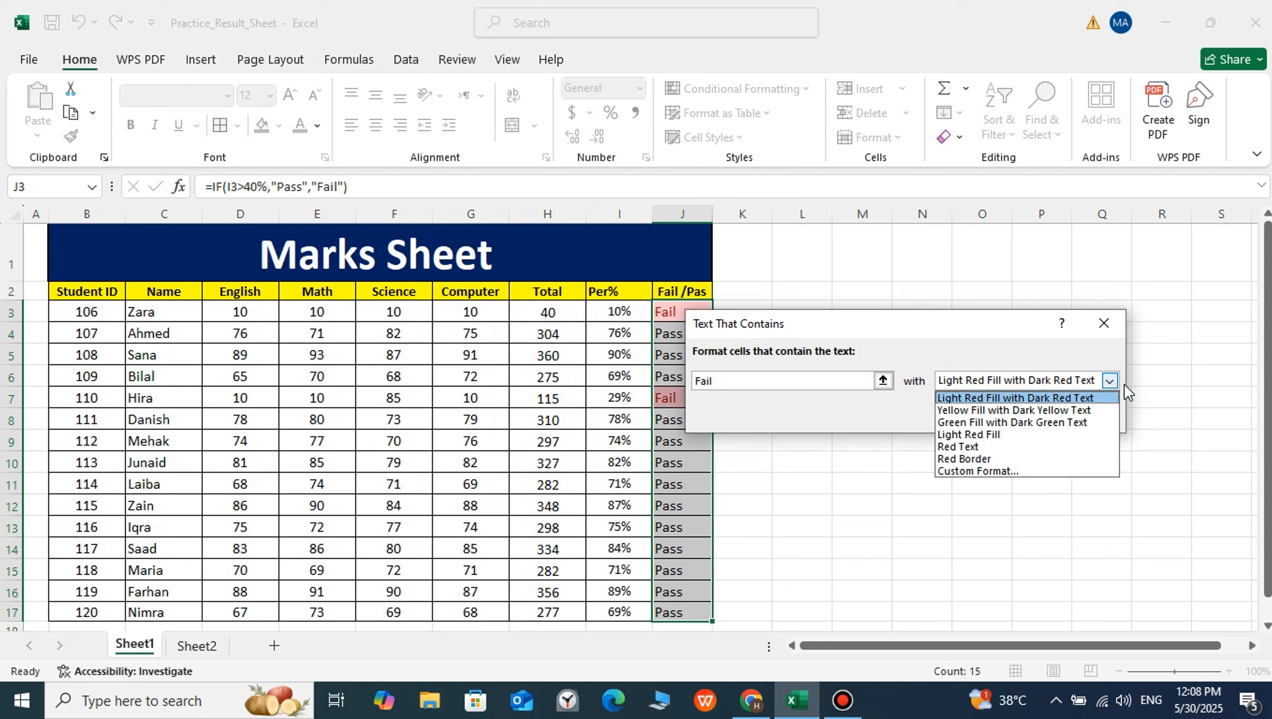
left_click(1110, 382)
left_click(1005, 416)
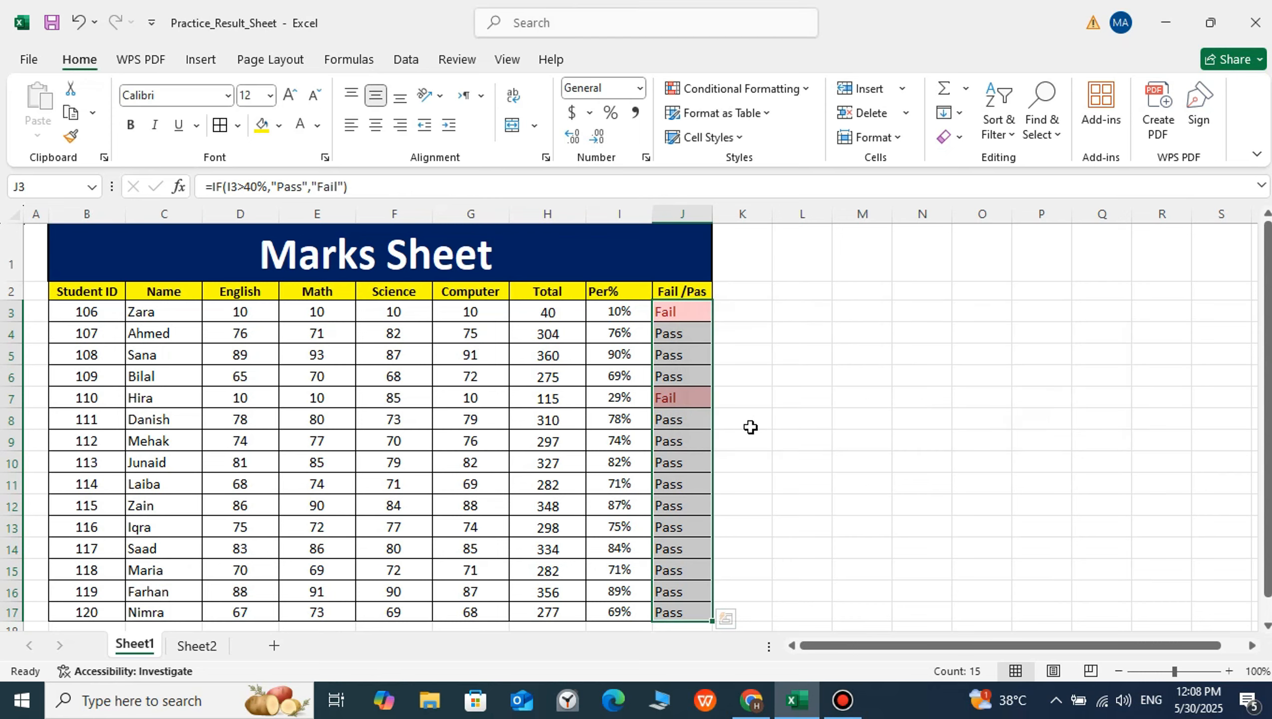
left_click(674, 441)
scroll(832, 382, "down", 1)
scroll(832, 382, "up", 1)
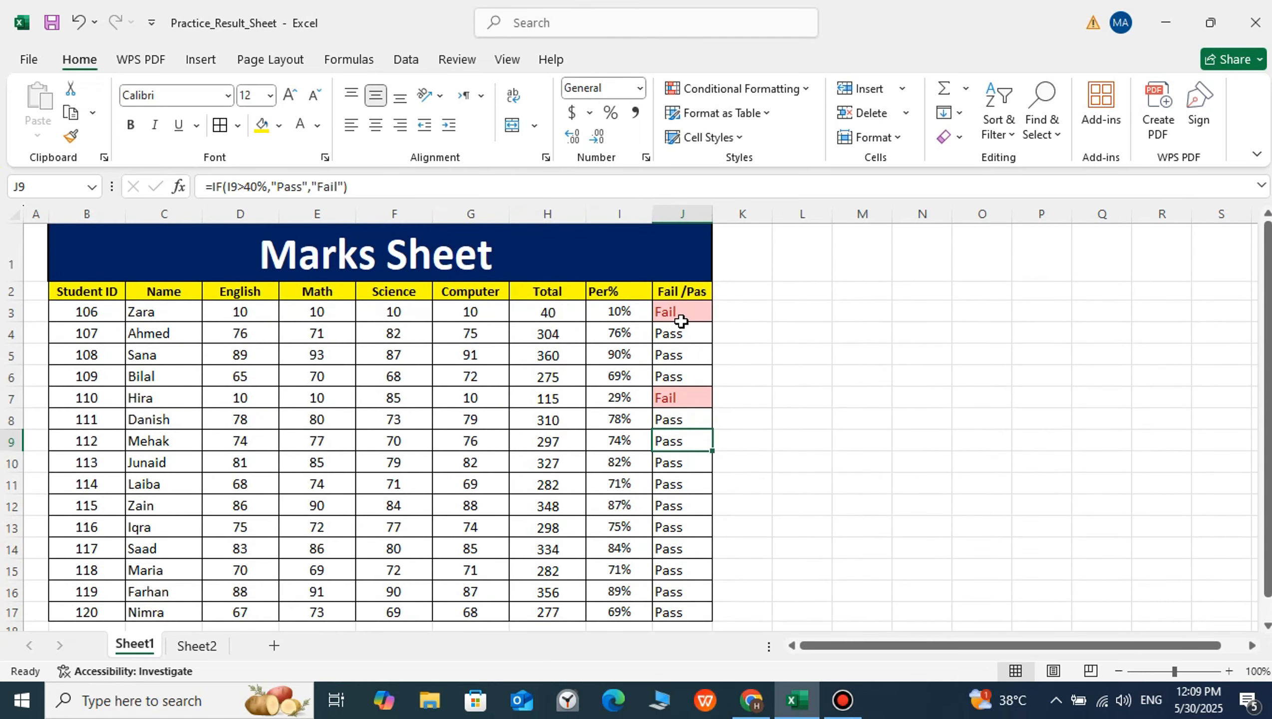
Add a conditional formatting rule to J3:J17 that gives cells containing "Pass" a Green Fill with Dark Green Text
left_click_drag(676, 318, 670, 610)
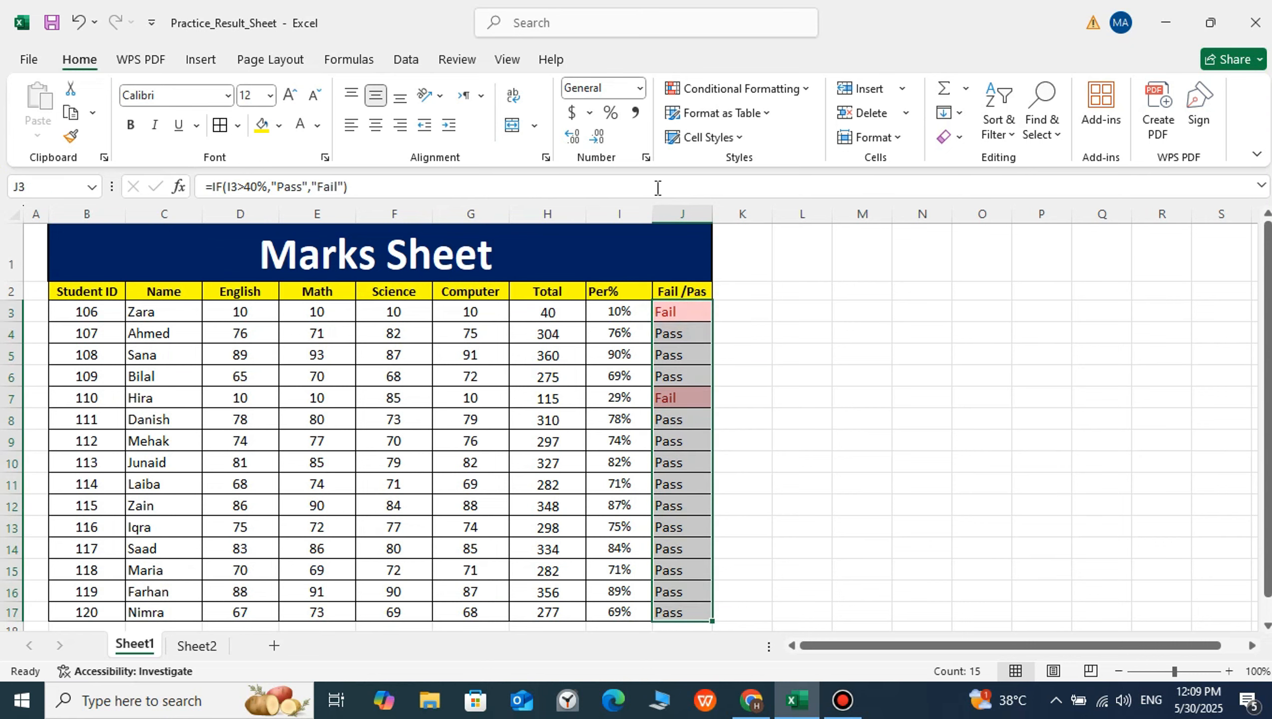
left_click(776, 91)
mouse_move(781, 130)
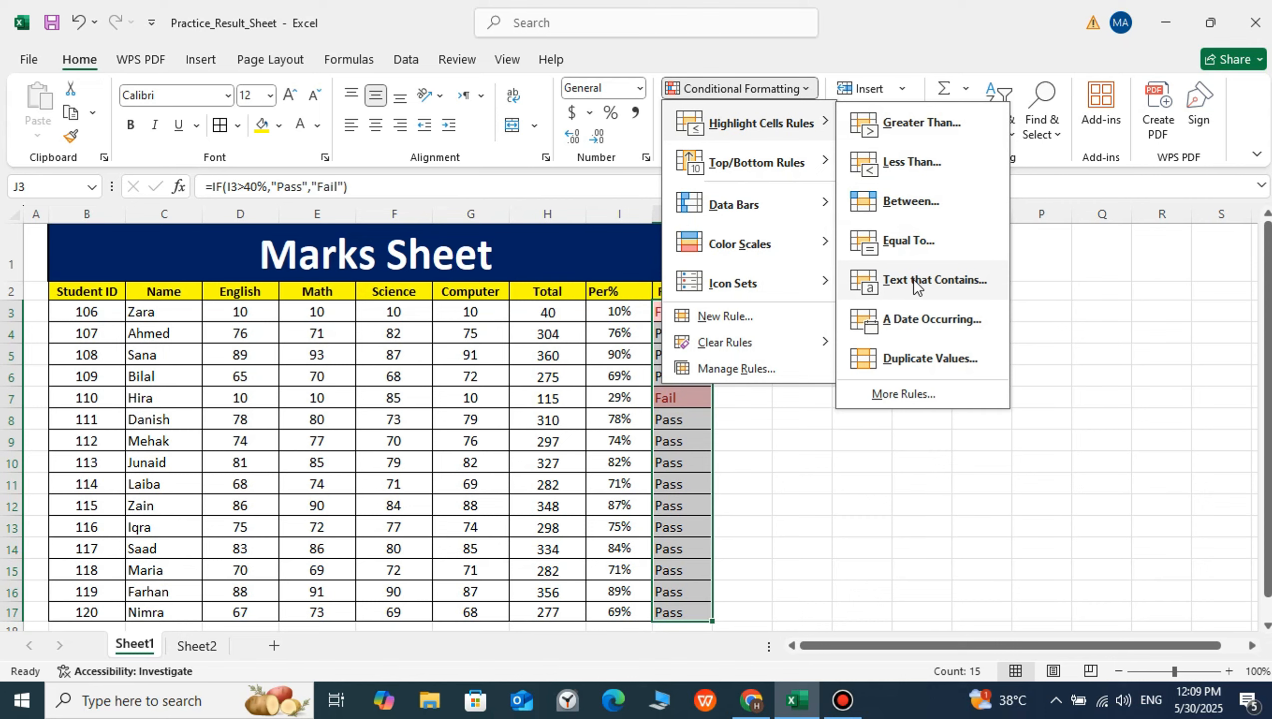
left_click(913, 279)
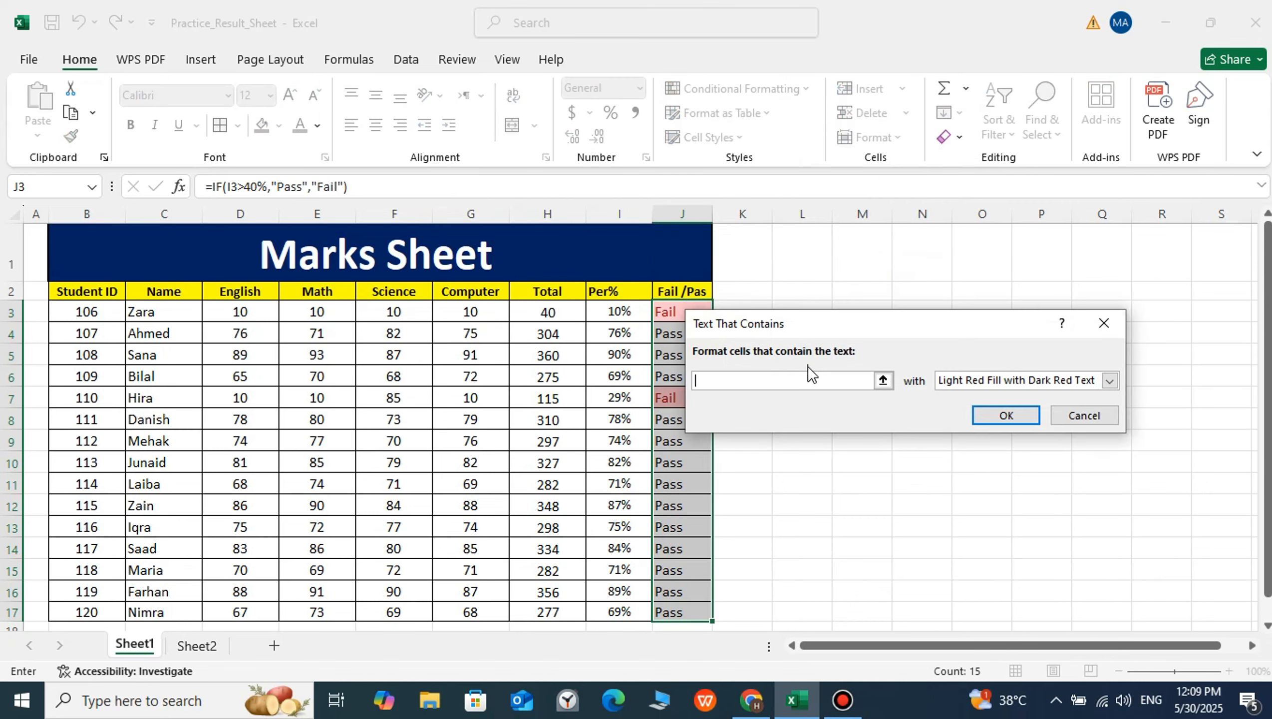
type("Pass")
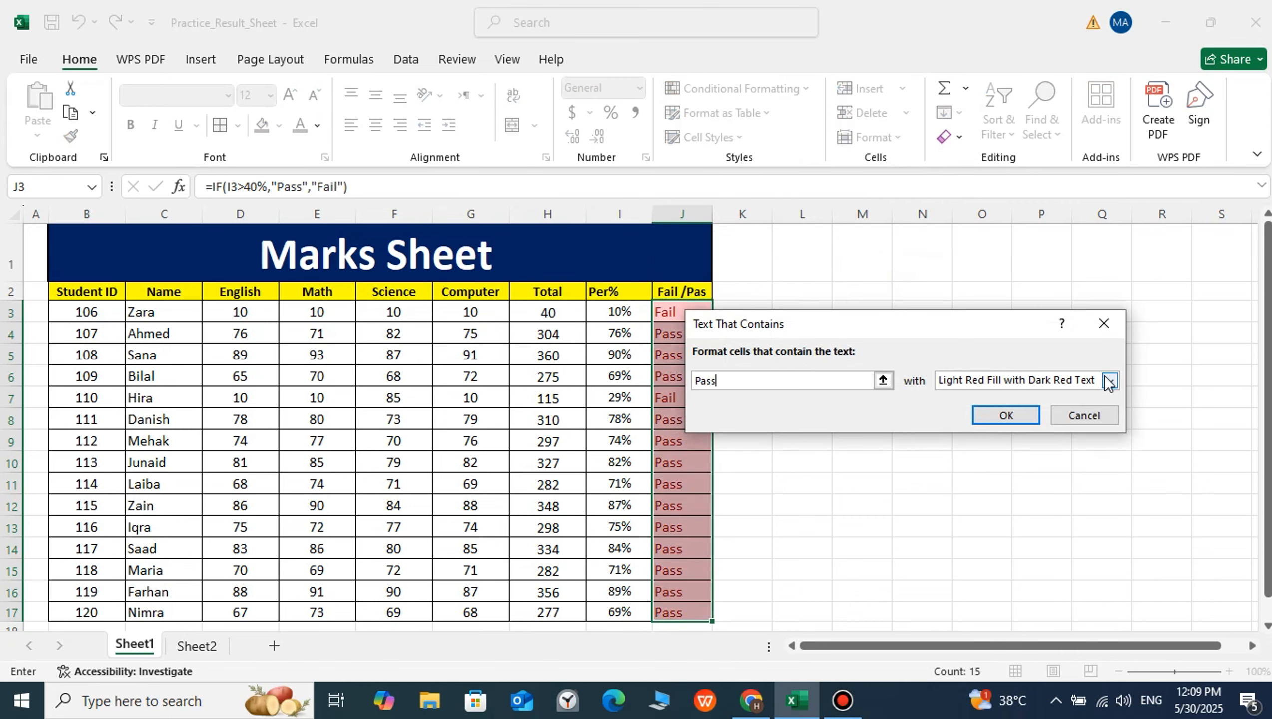
left_click(1109, 381)
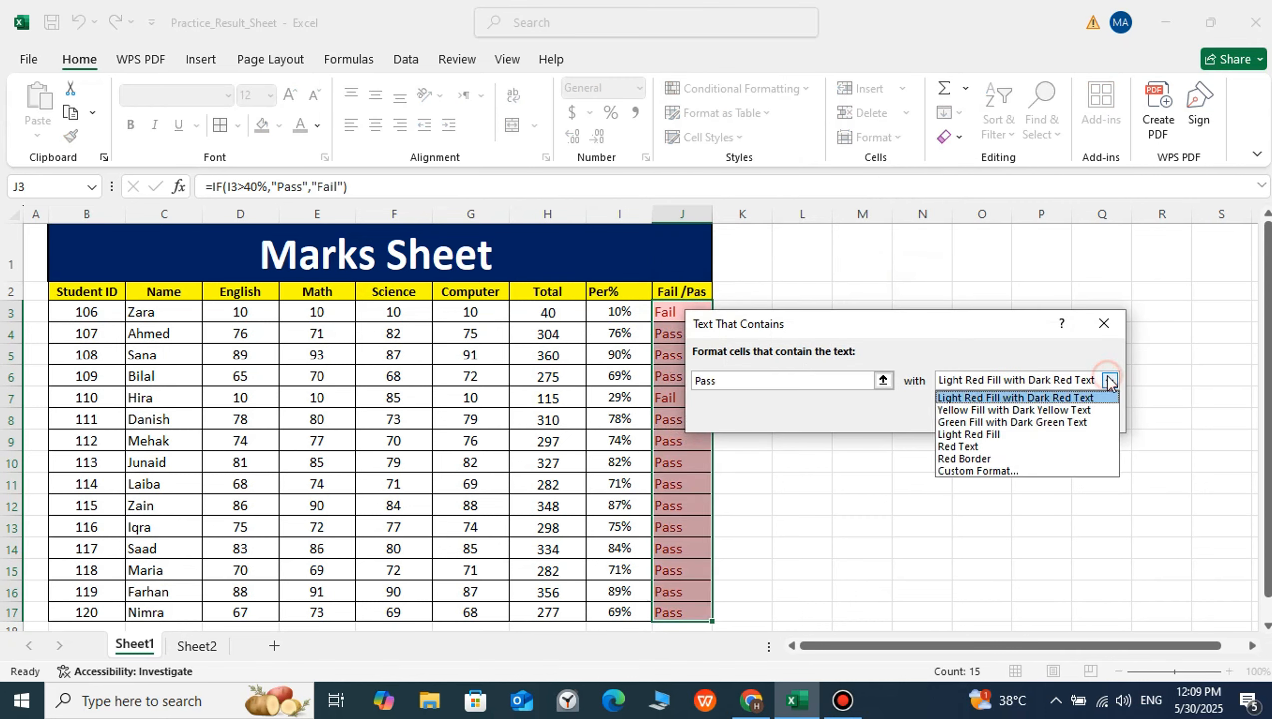
left_click(1015, 423)
left_click(1007, 416)
left_click(546, 423)
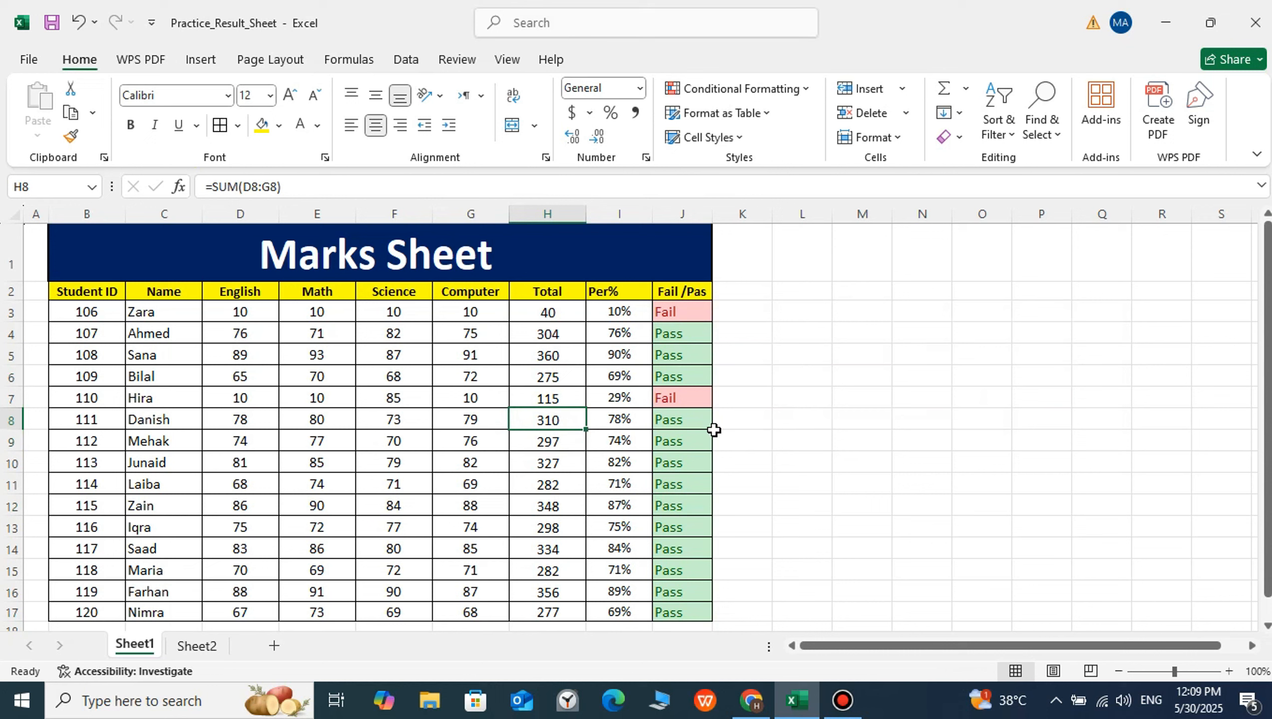
left_click_drag(682, 333, 674, 602)
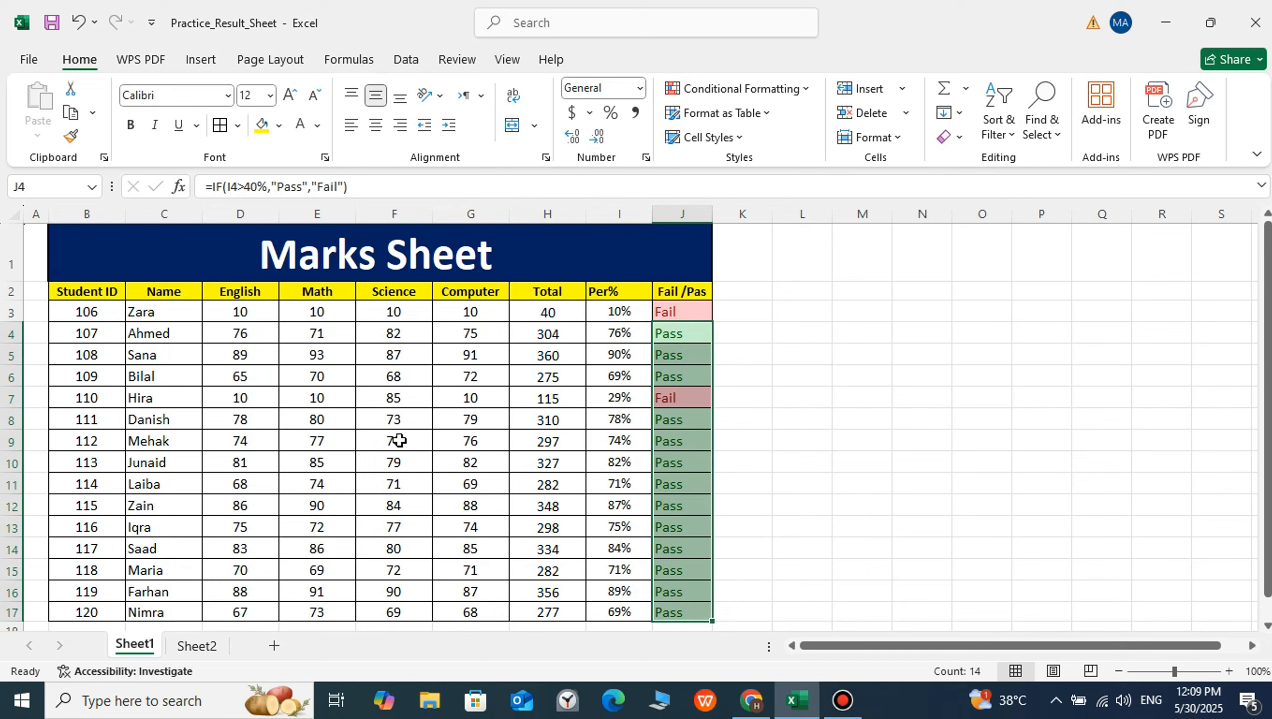
Change the Science marks to 10 in F13 and 12 in F14, and the Computer mark in G14 to 12
left_click(316, 529)
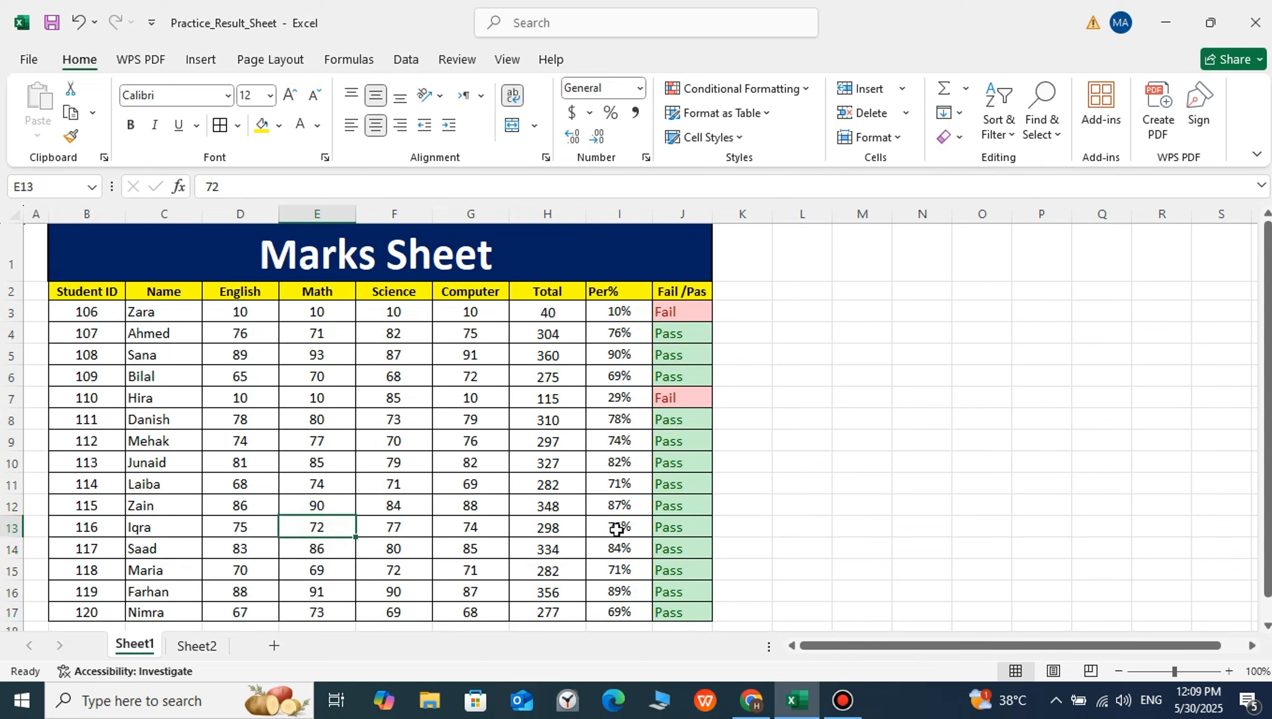
left_click(403, 527)
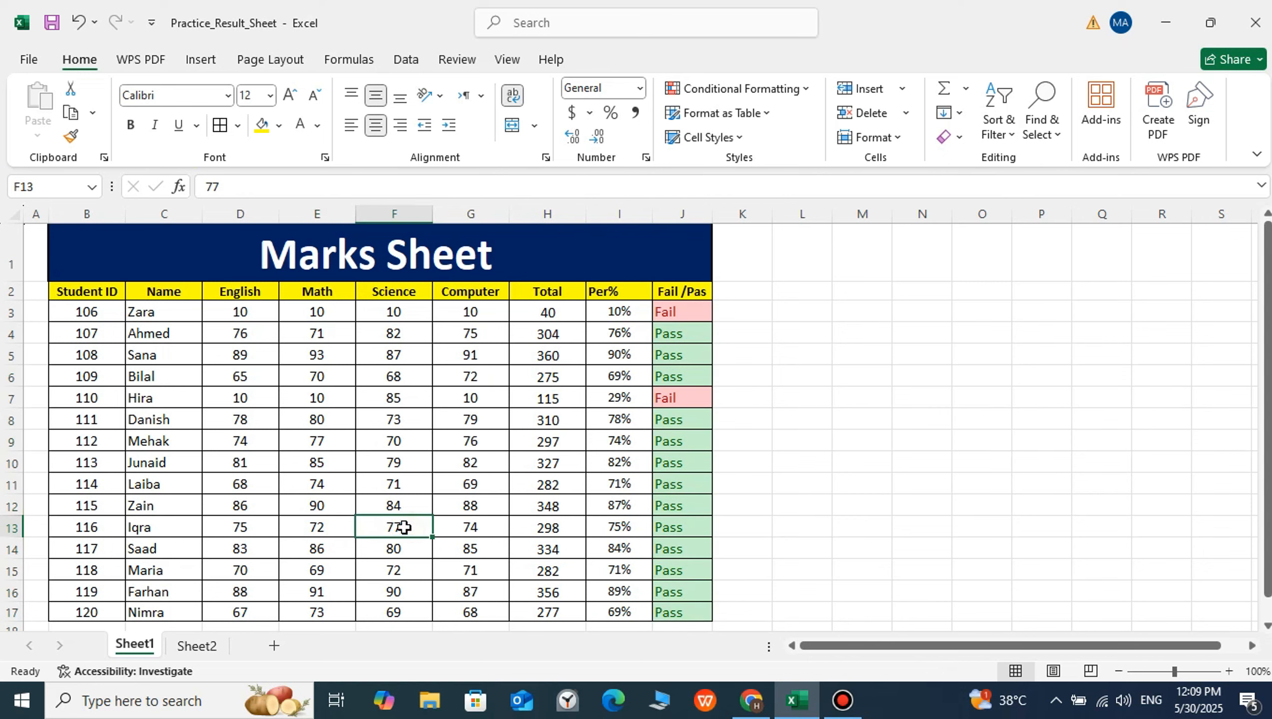
type("10")
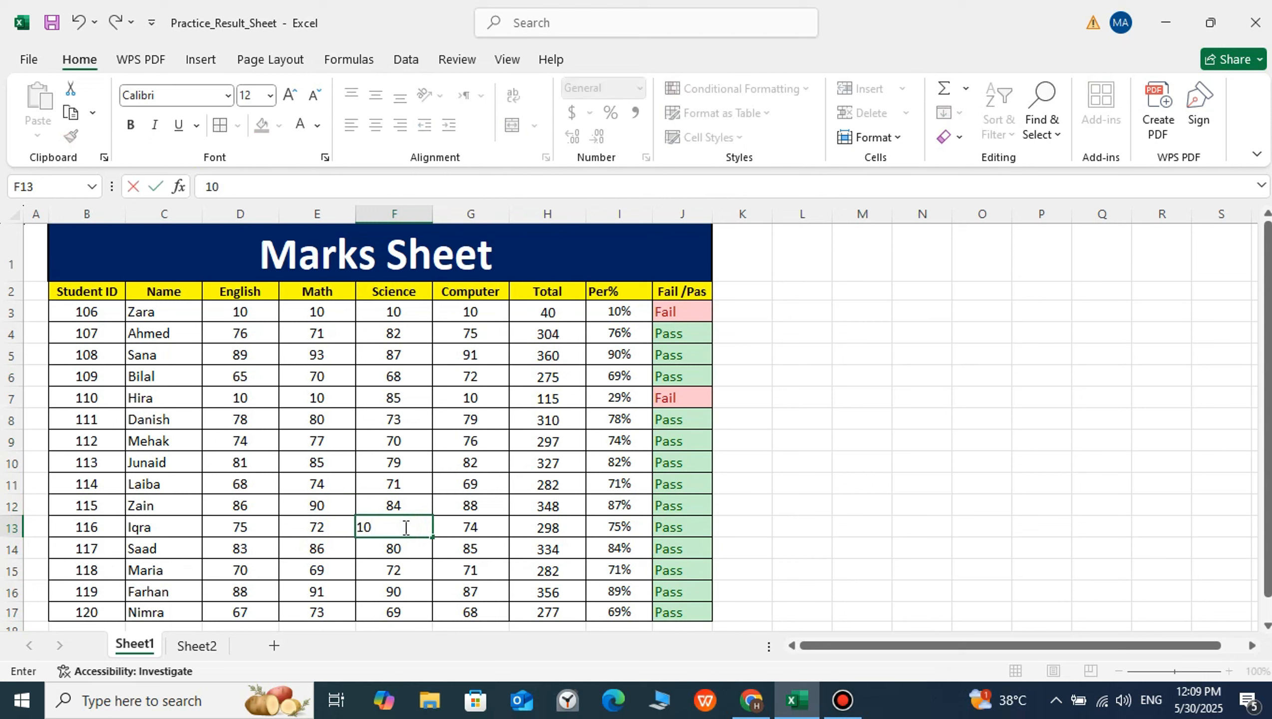
key("Return")
type("12")
key("Return")
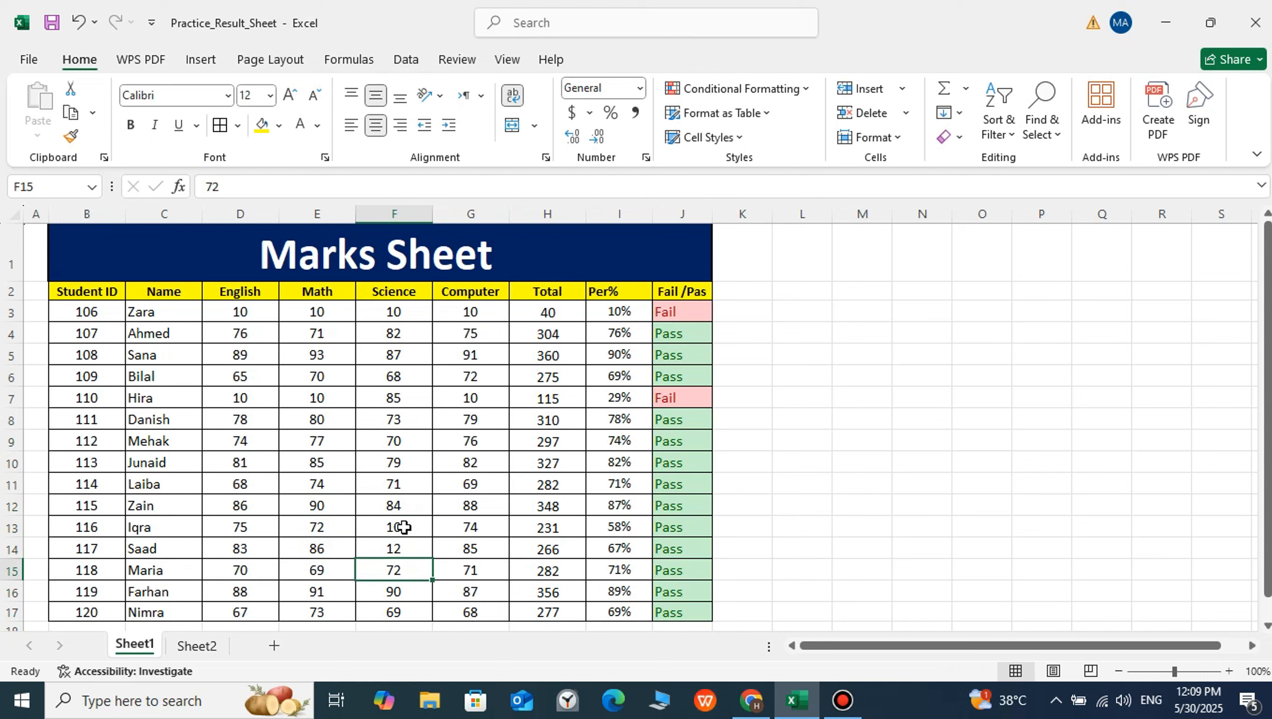
key("Up")
key("Right")
type("12")
key("Tab")
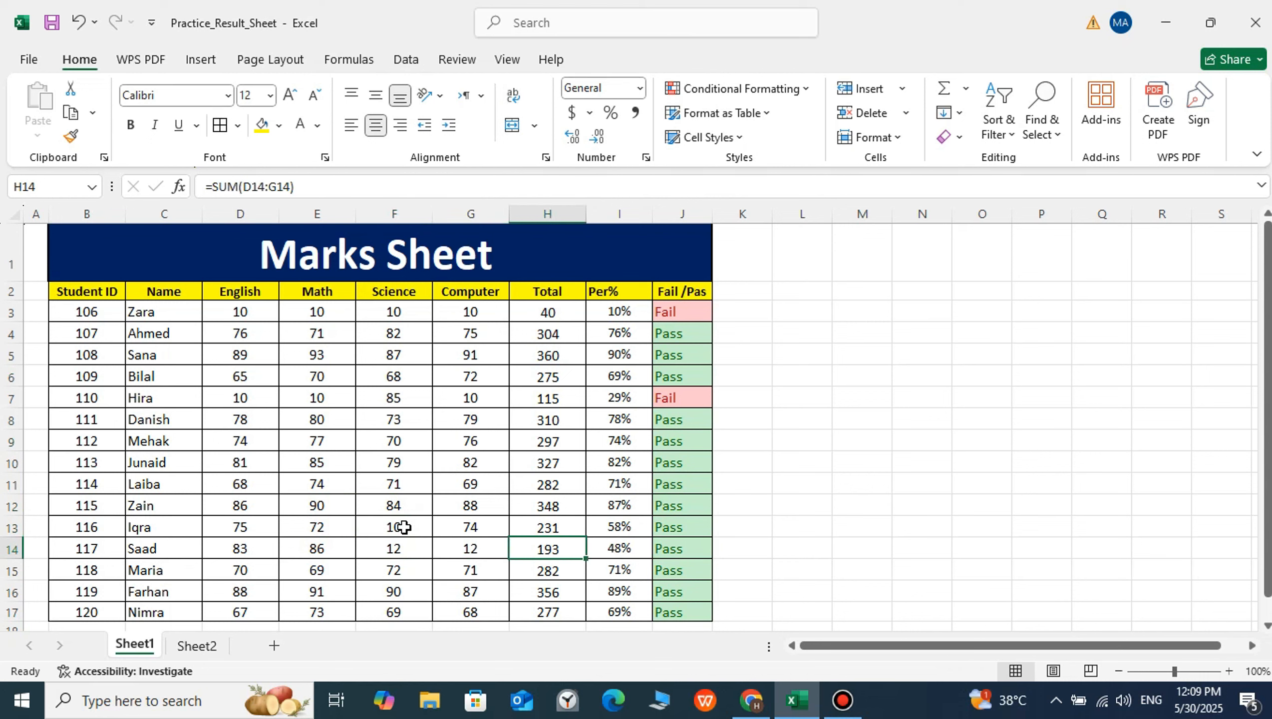
Overwrite the Total formula for student 117 in H14 with the value 12
type("12")
key("Tab")
key("Left")
key("Left")
key("Left")
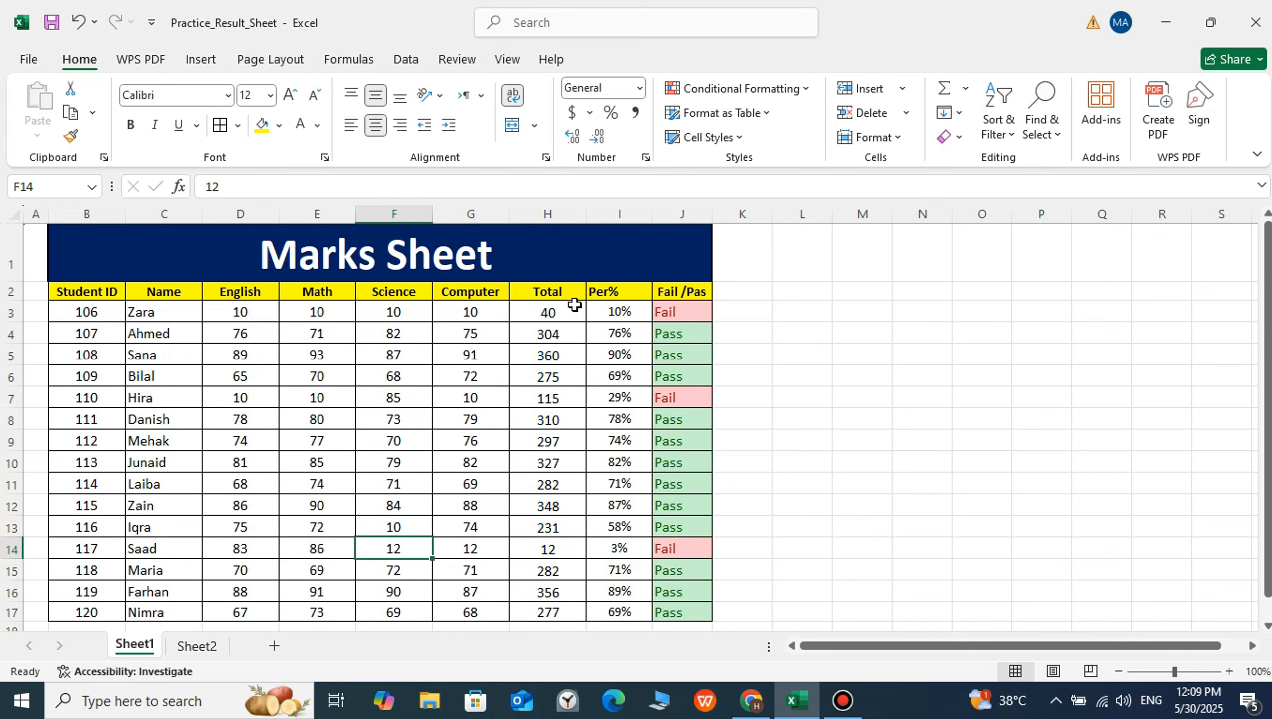
Set the first student's English mark in D3 and Computer mark in G3 to 50 each
left_click(253, 314)
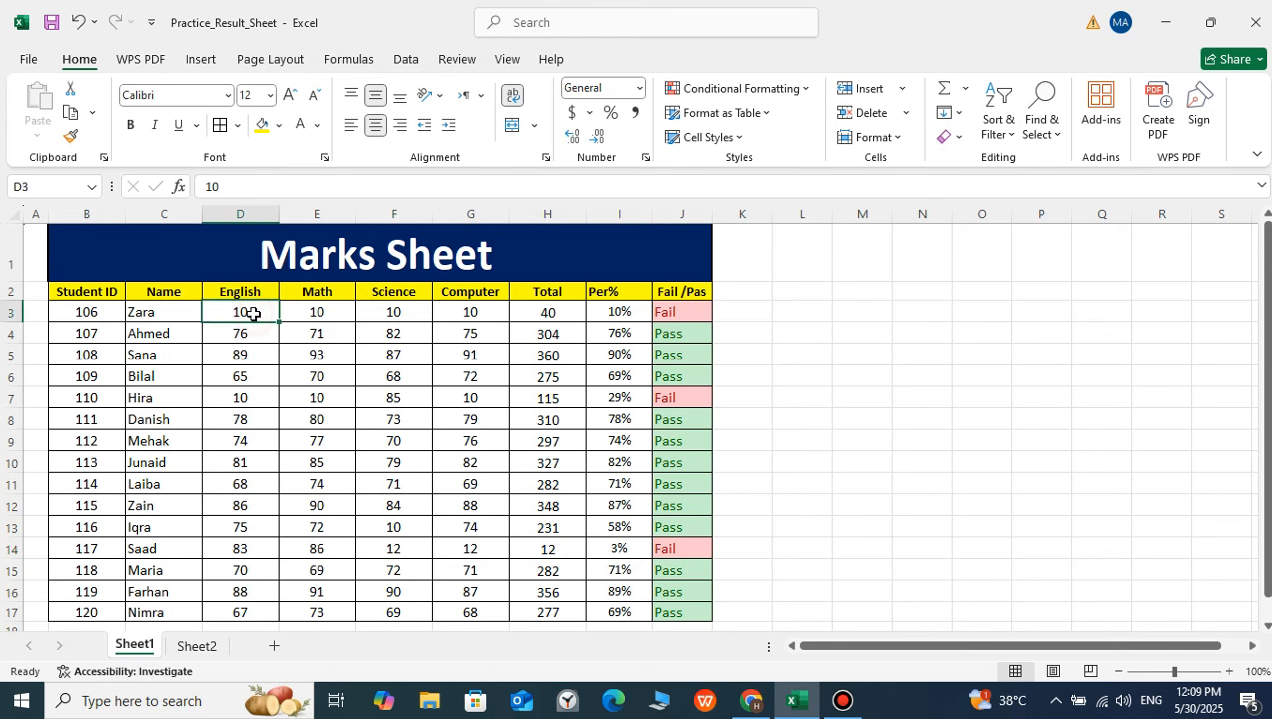
type("50")
key("Return")
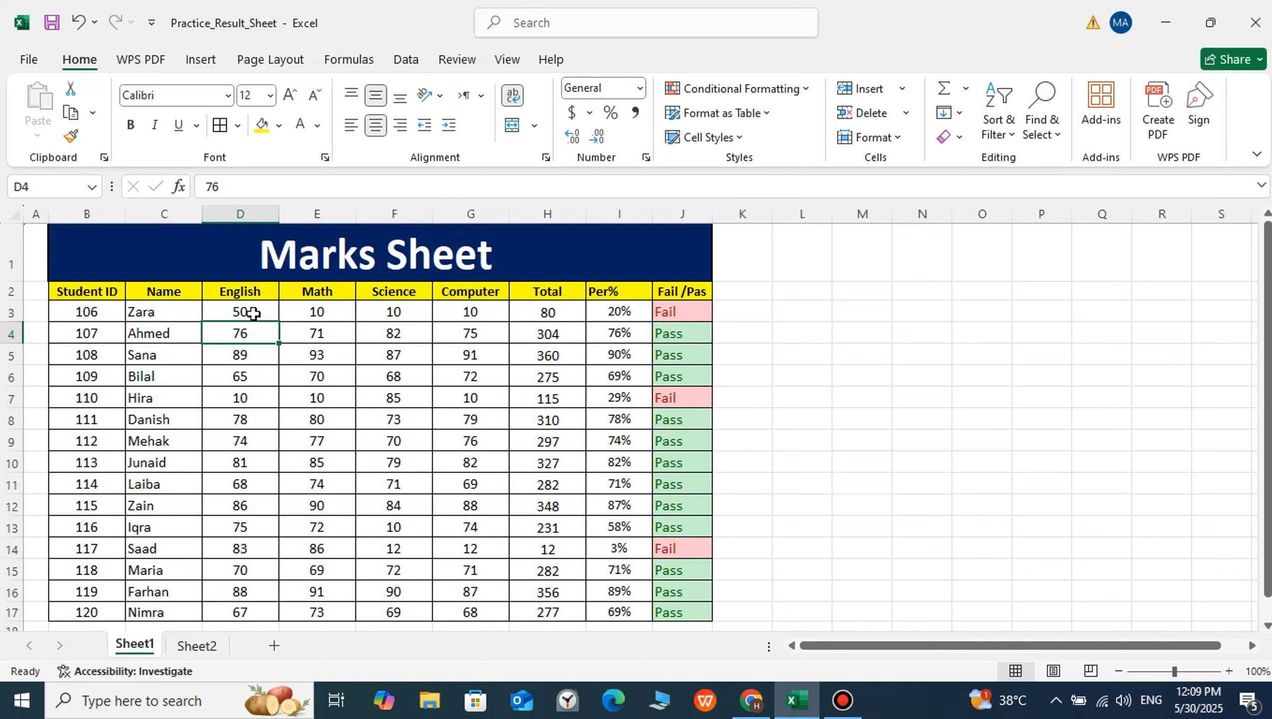
key("Down")
key("Down")
key("Down")
key("Right")
key("Right")
key("Right")
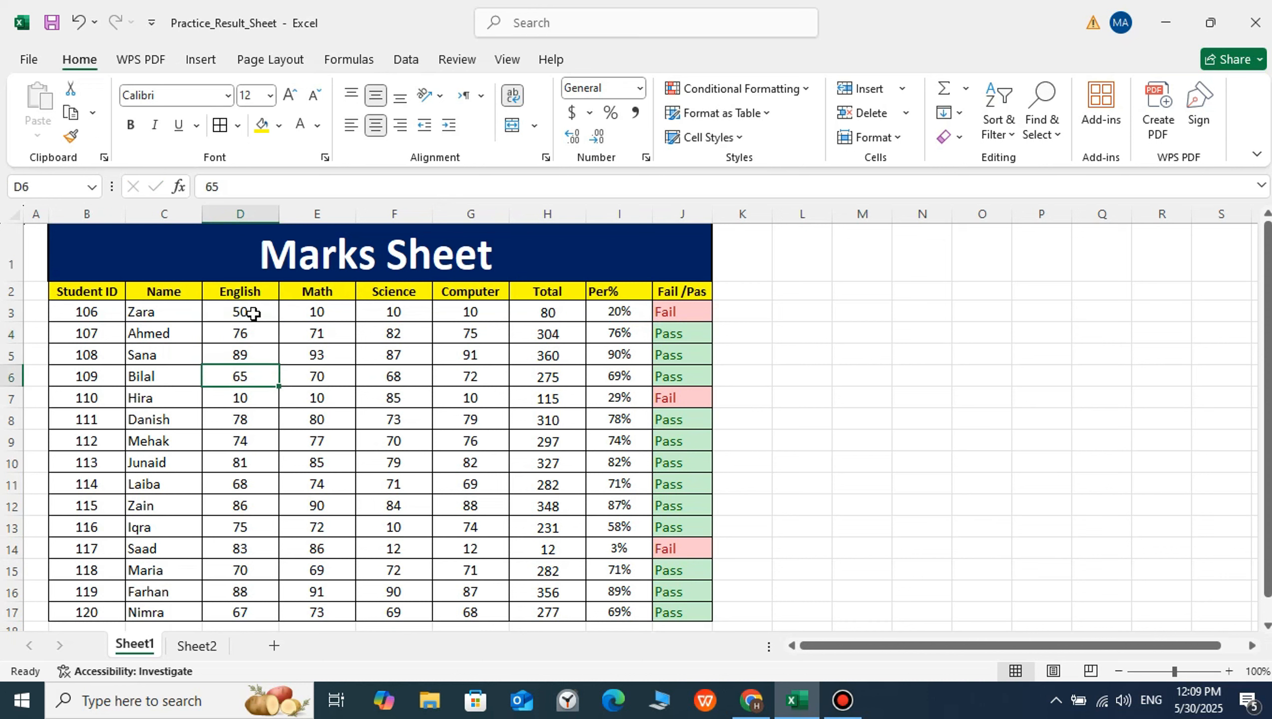
key("Up")
key("Up")
key("Up")
key("Up")
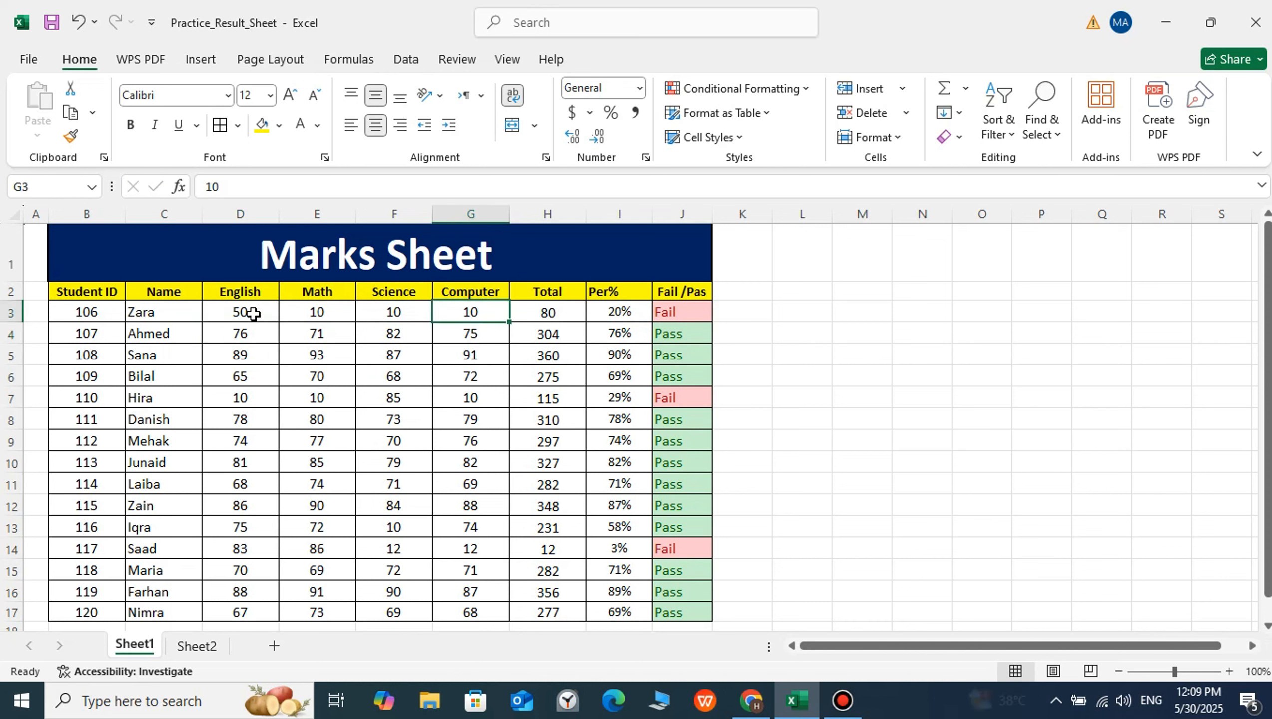
type("50")
key("Return")
Set the first student's Science mark in F3 and Math mark in E3 to 50 each and check the pass/fail result in J3
key("Left")
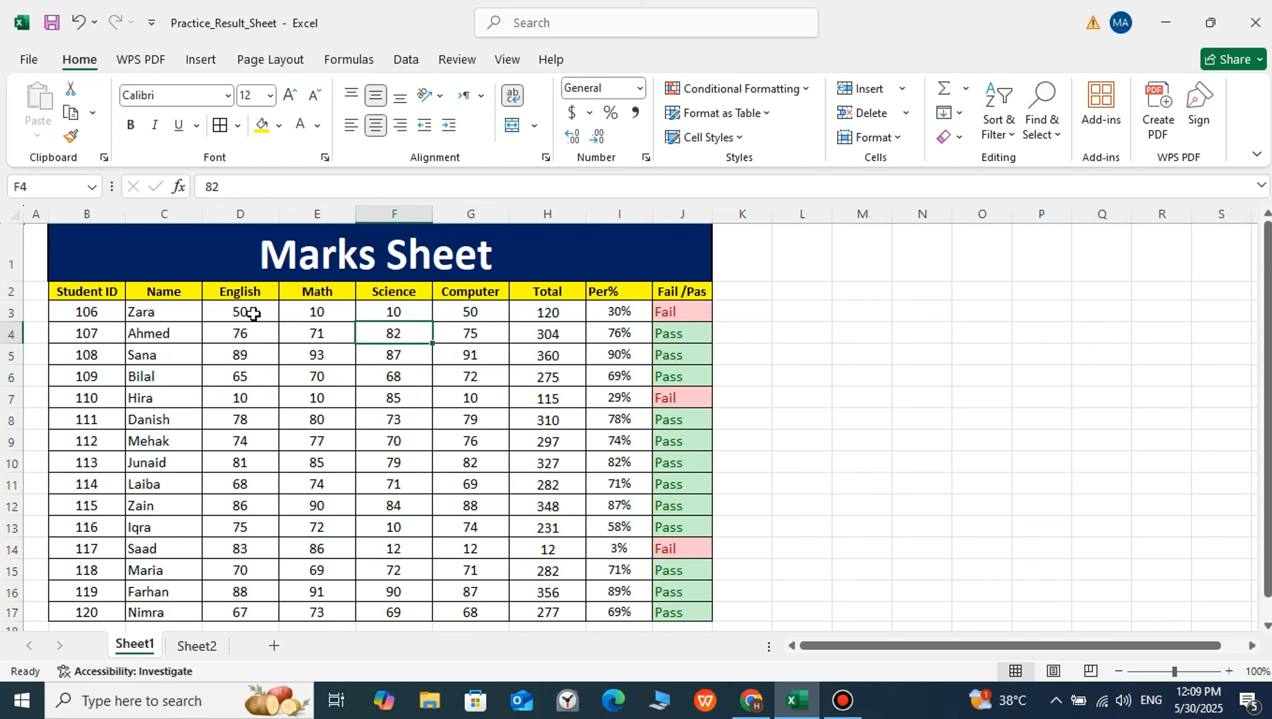
key("Up")
type("50")
key("Return")
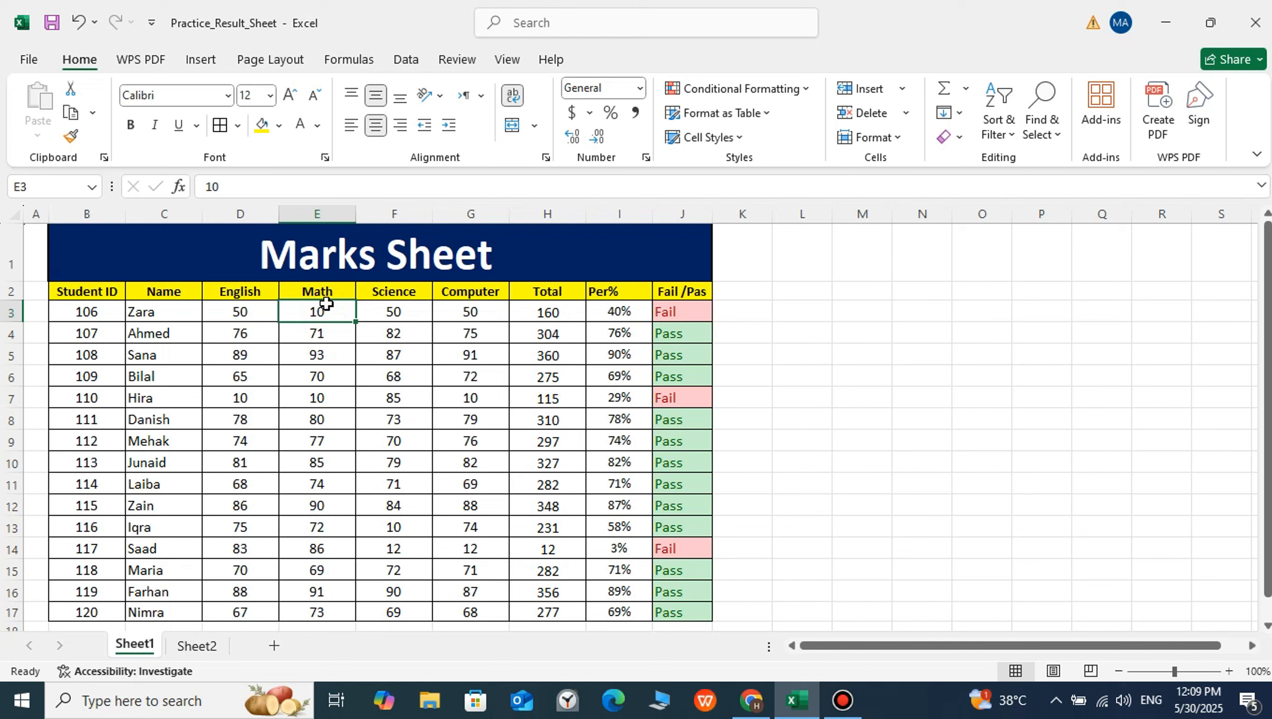
type("50")
key("Return")
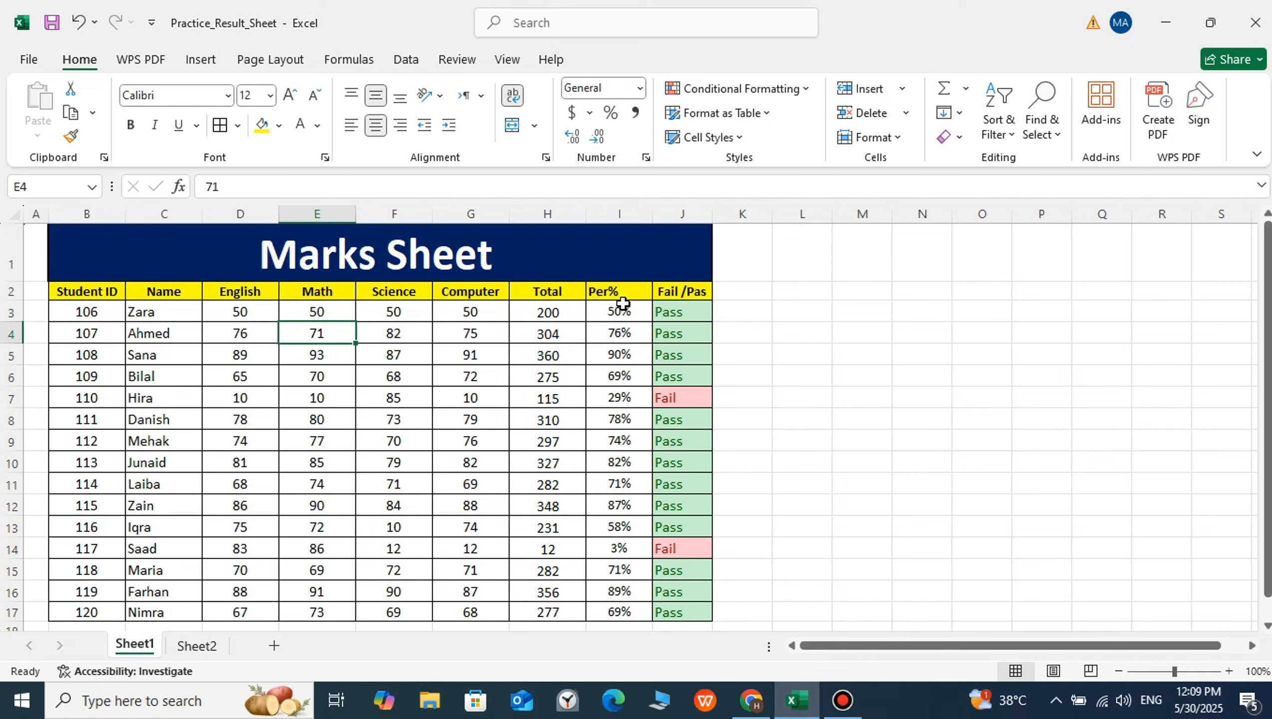
left_click_drag(679, 312, 408, 318)
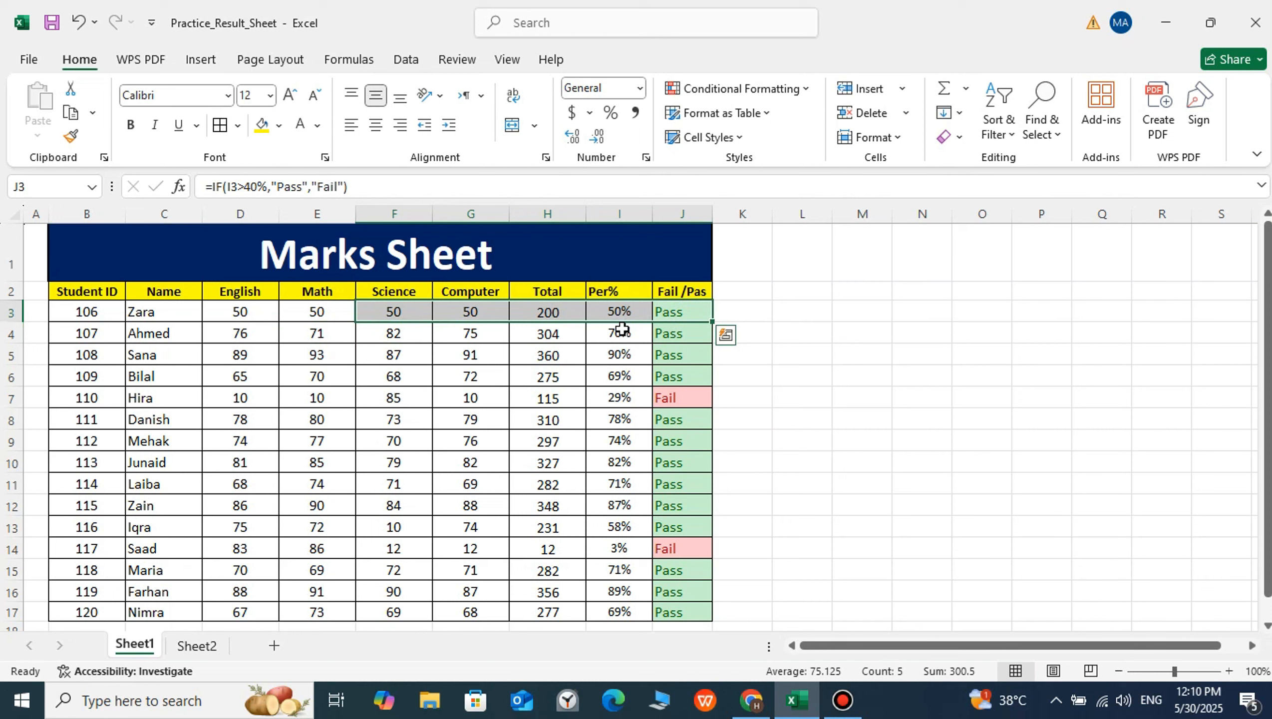
left_click(457, 425)
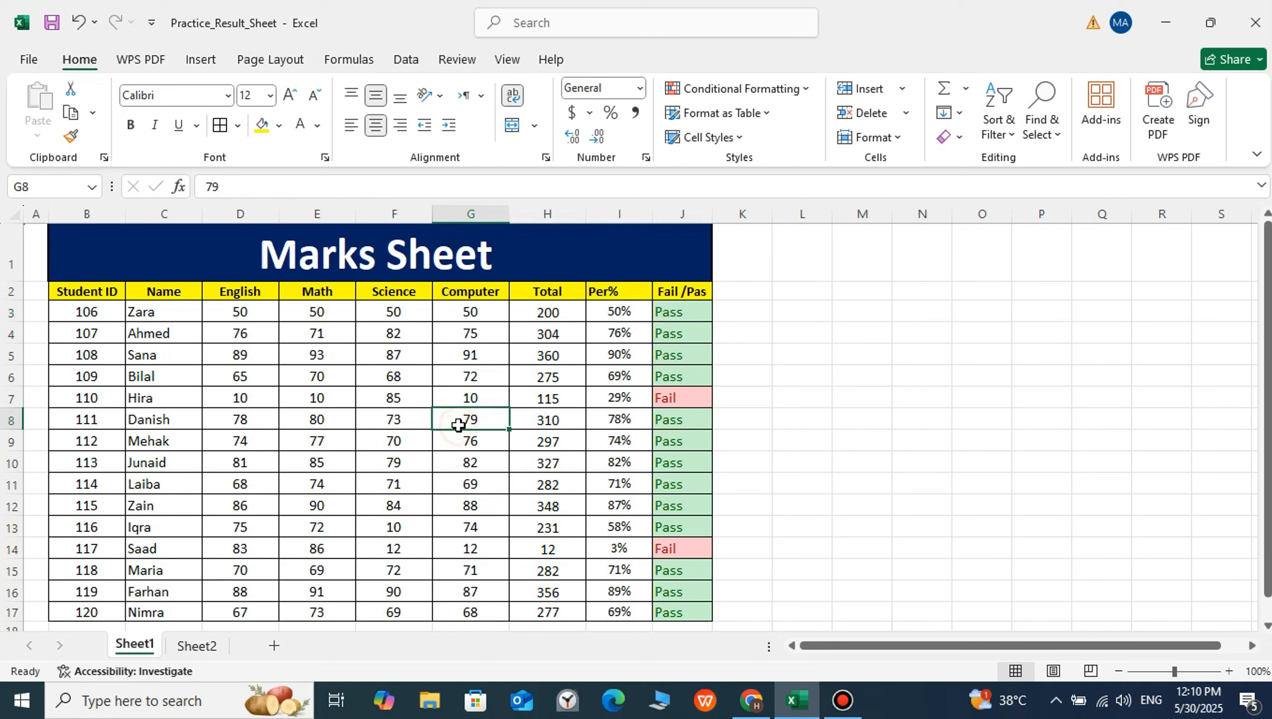